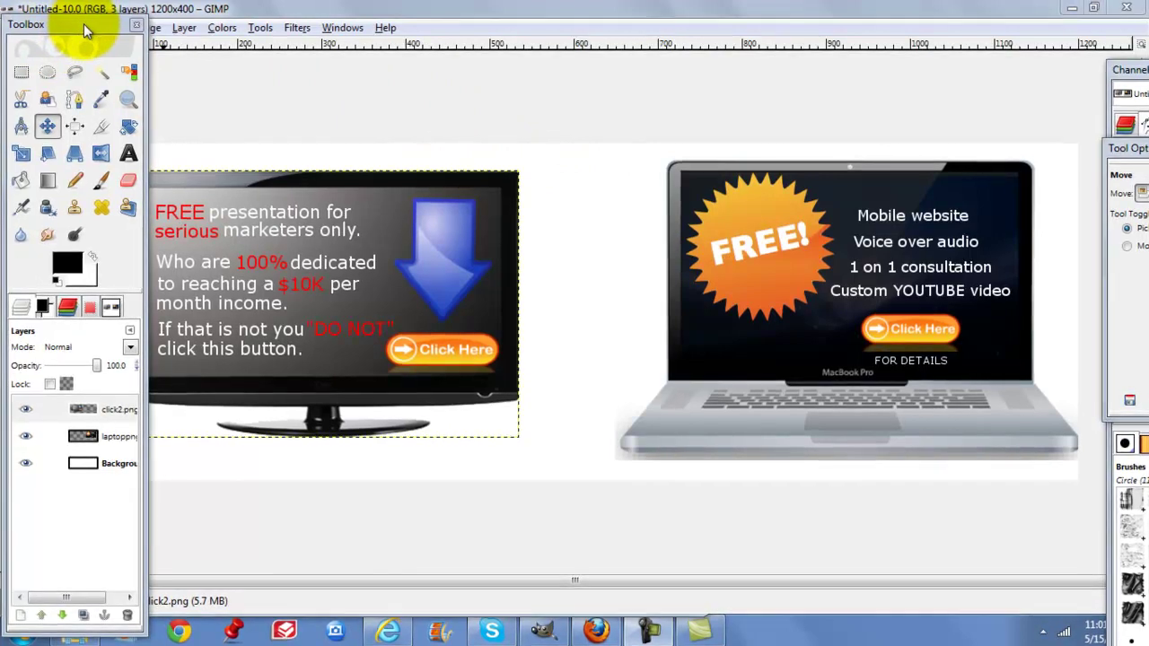
- In Firefox, scroll through the Pro Web Design packages list and back to the top
left_click_drag(84, 23, 53, 17)
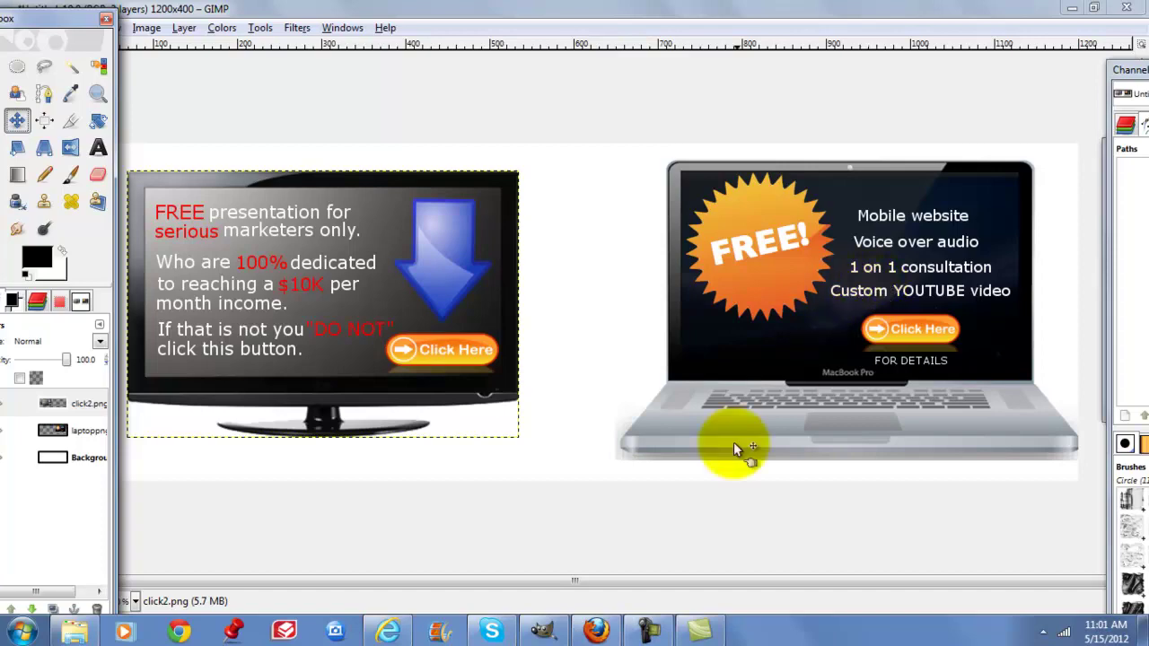
mouse_move(597, 620)
left_click(608, 554)
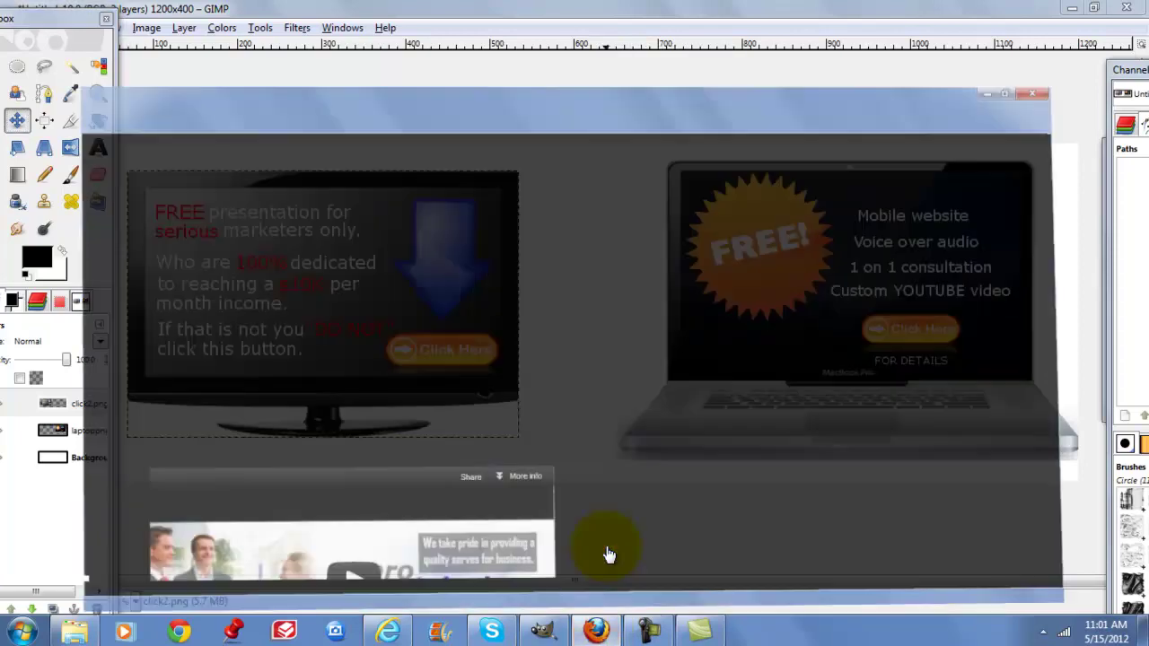
scroll(1020, 299, "down", 5)
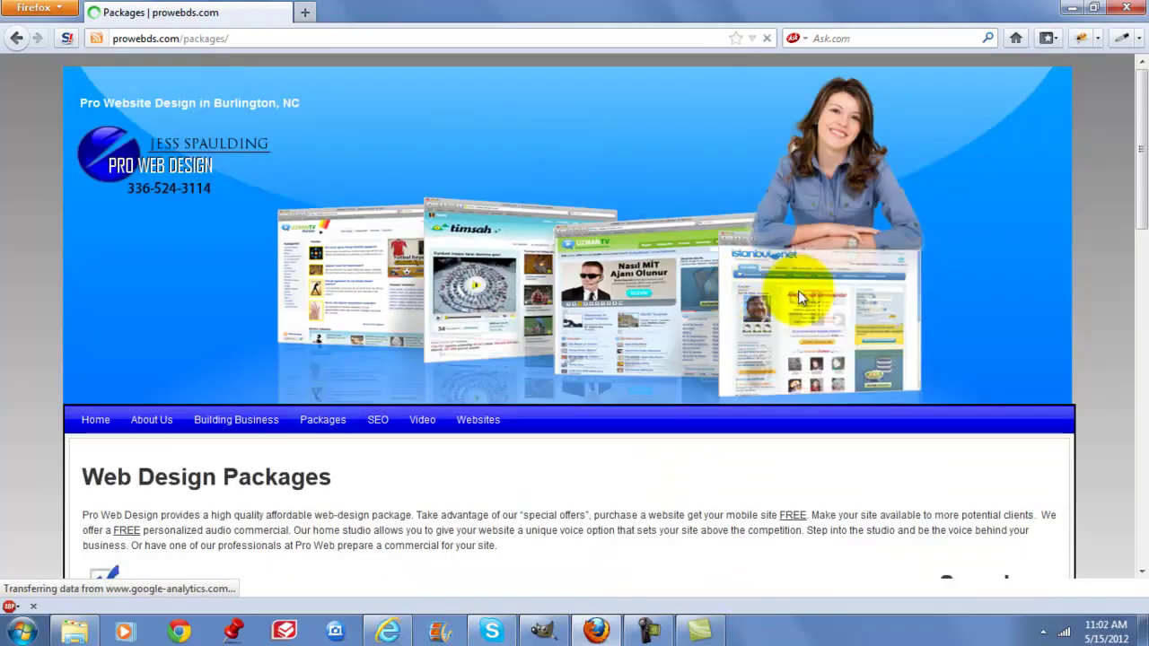
scroll(798, 296, "down", 7)
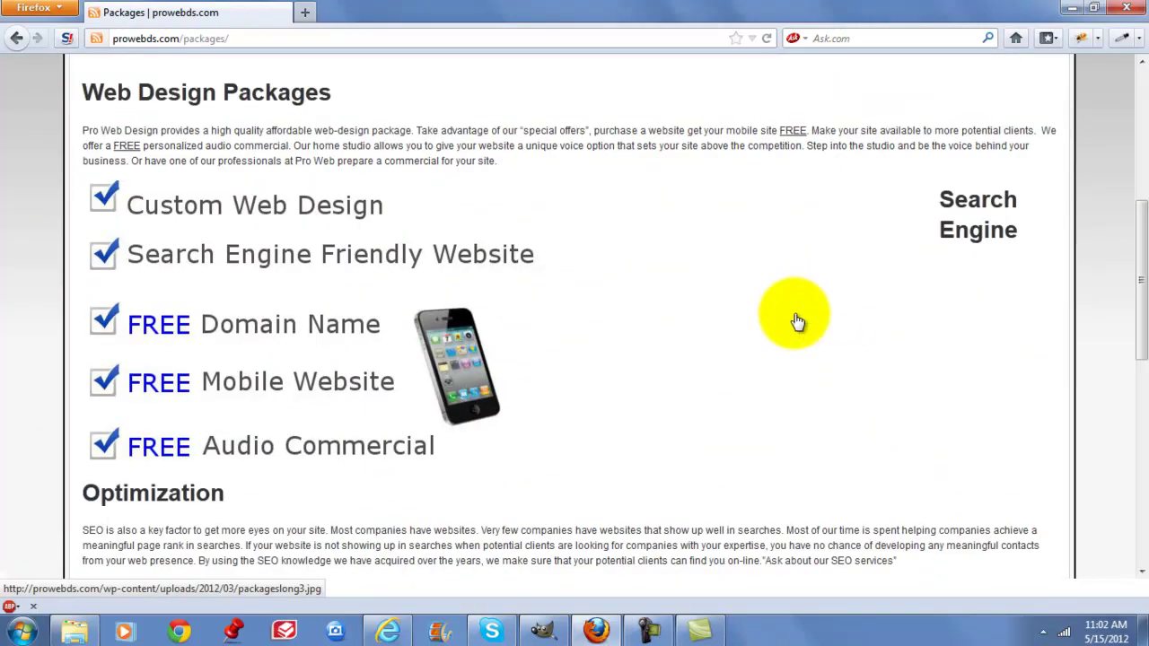
scroll(797, 321, "down", 2)
scroll(796, 321, "up", 9)
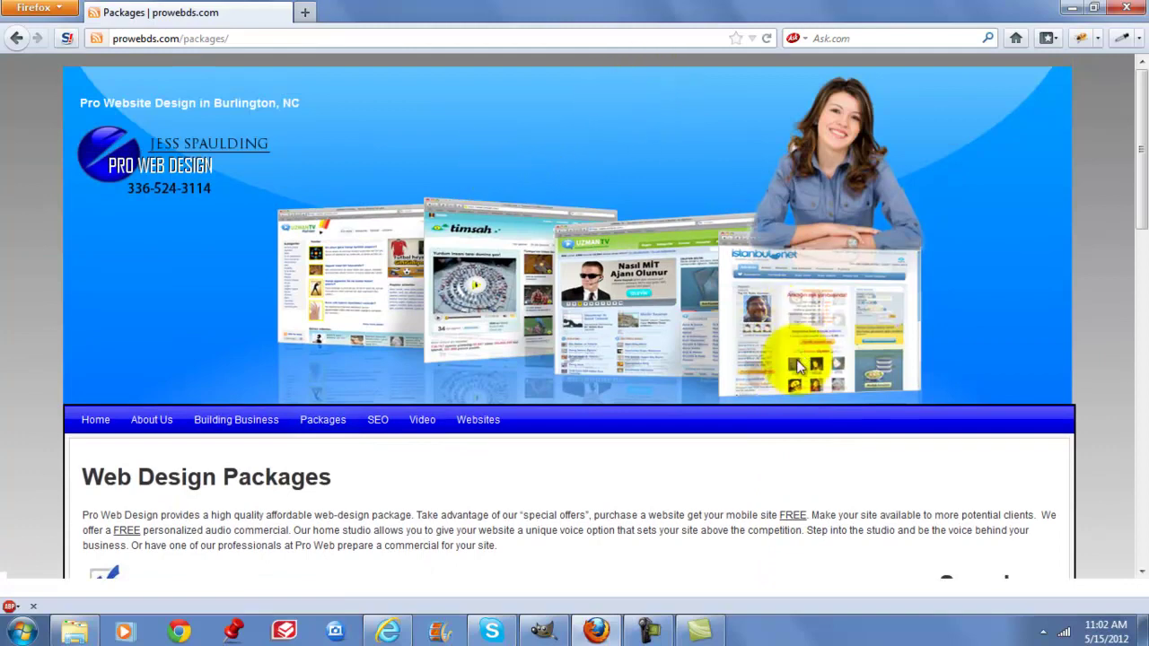
- Back in GIMP, cut the TV ad and then the laptop ad, leaving a blank white canvas
mouse_move(552, 631)
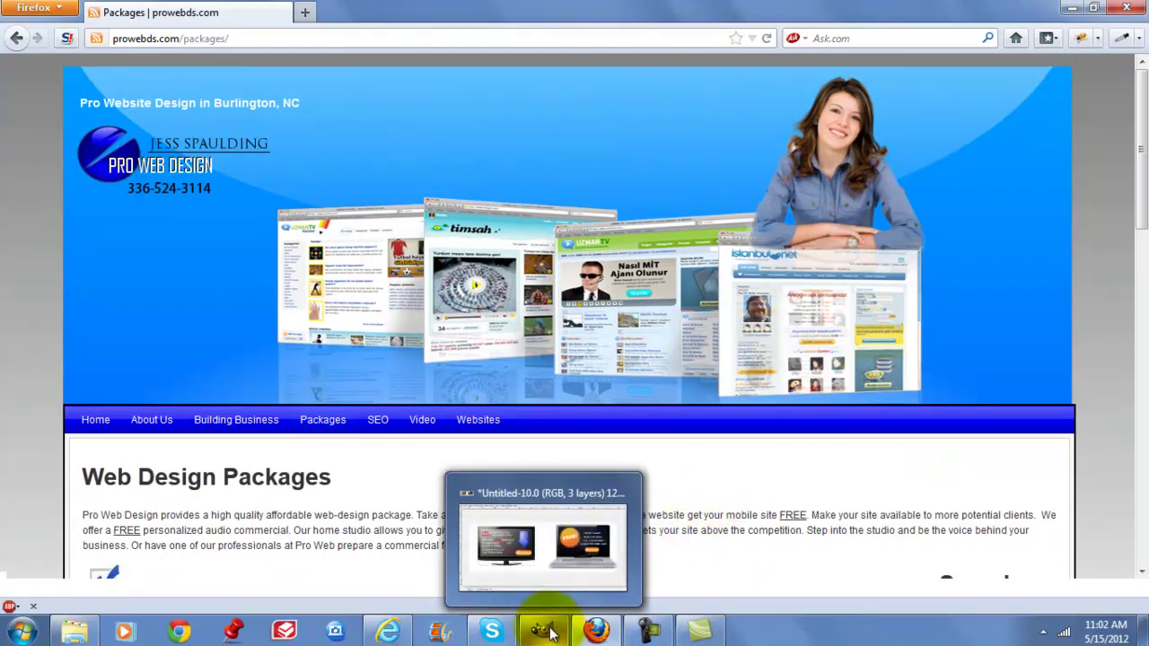
left_click(542, 549)
right_click(902, 264)
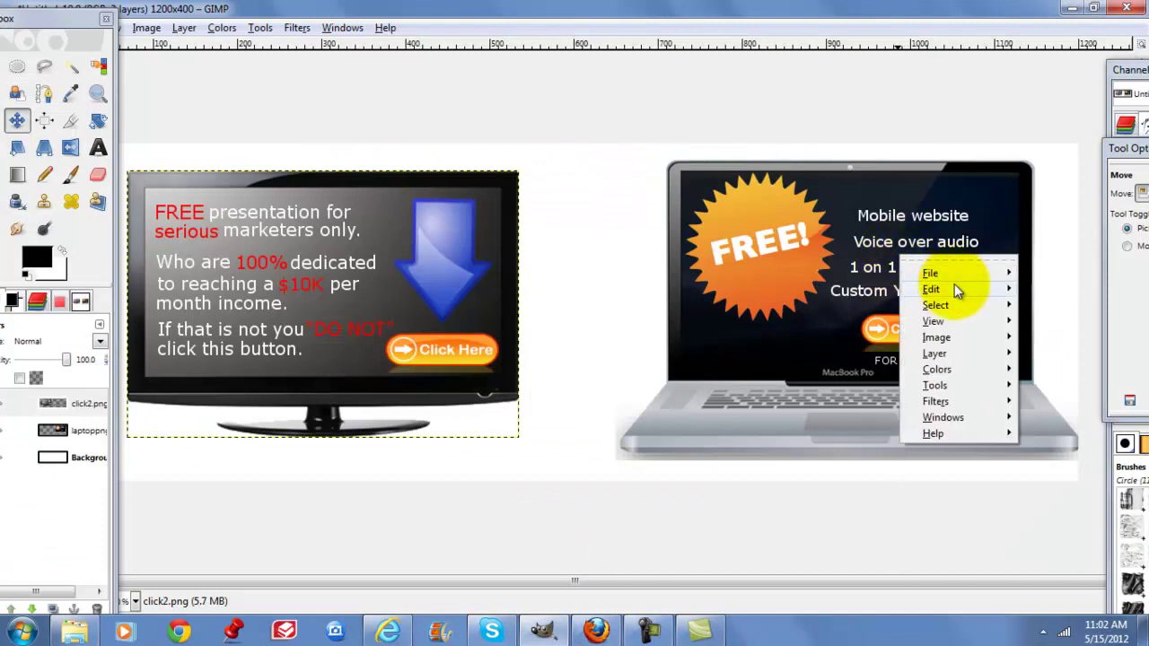
mouse_move(953, 287)
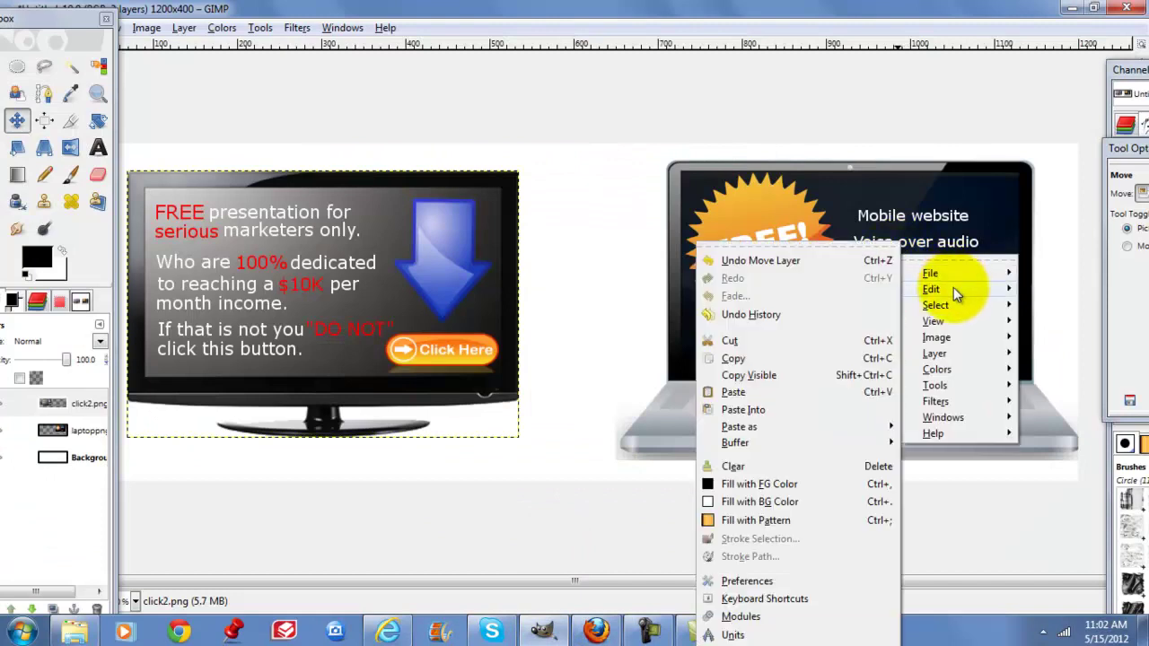
left_click(754, 342)
right_click(889, 280)
mouse_move(920, 307)
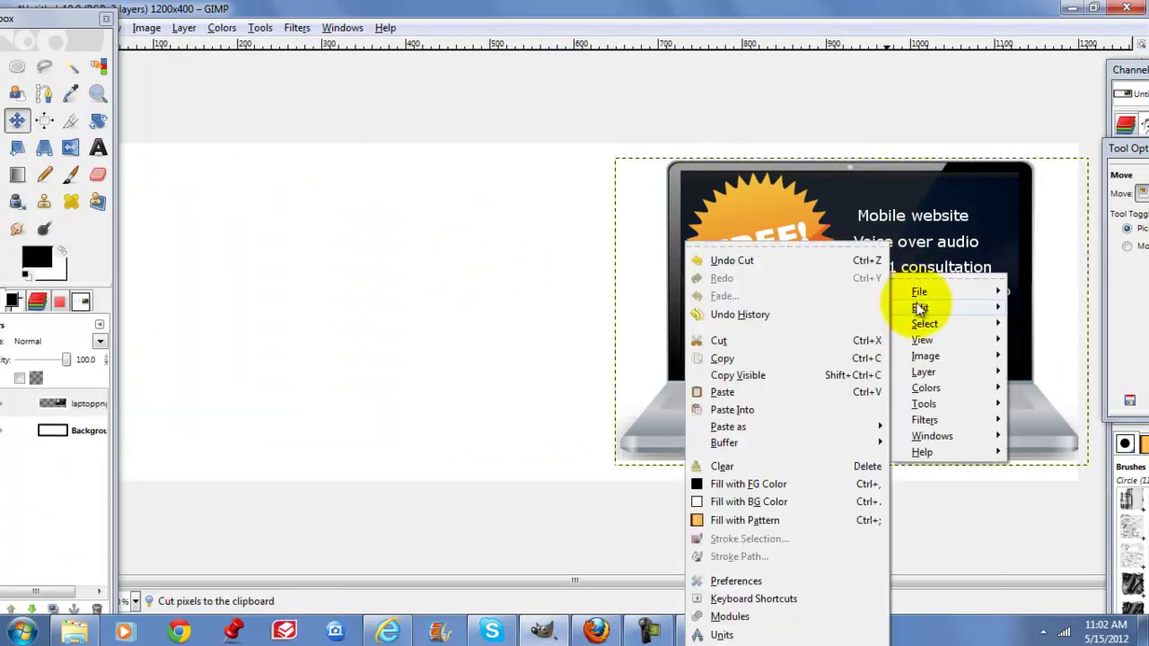
left_click(736, 341)
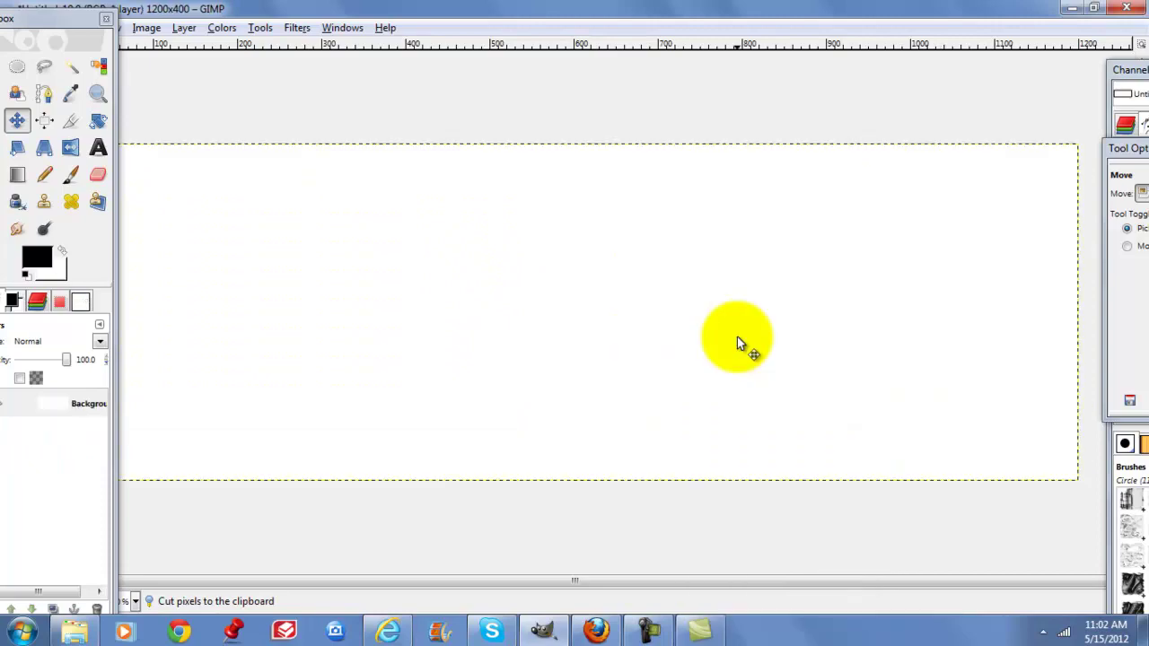
- Bring up the Pictures library png search results in Explorer
mouse_move(76, 631)
left_click(90, 564)
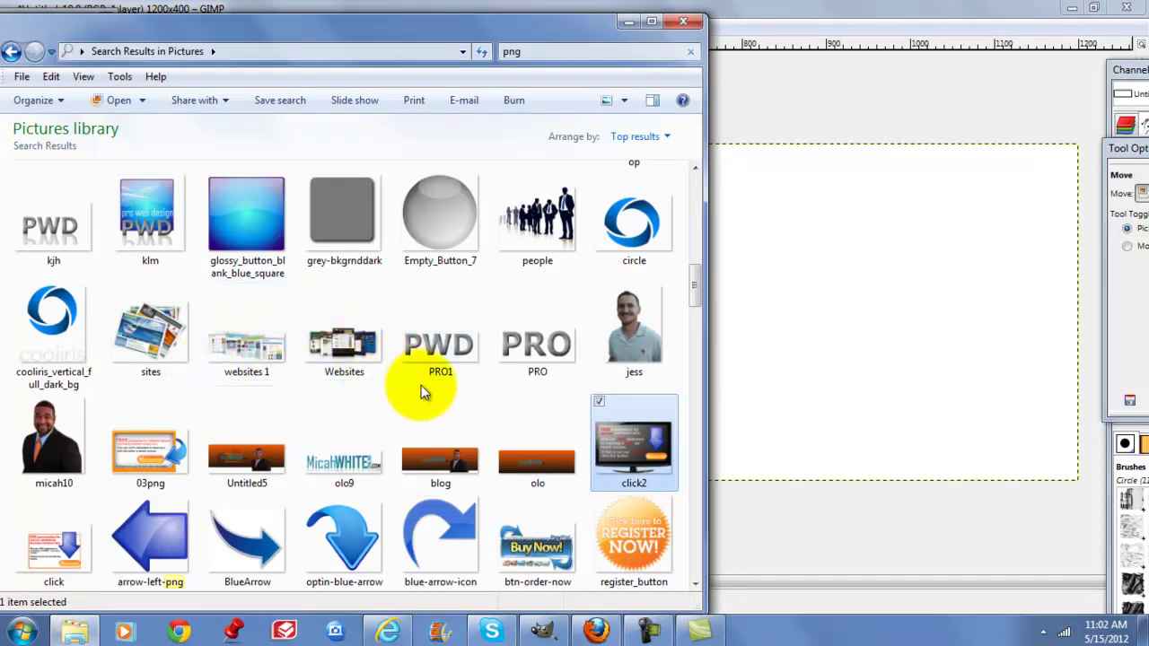
scroll(423, 388, "up", 5)
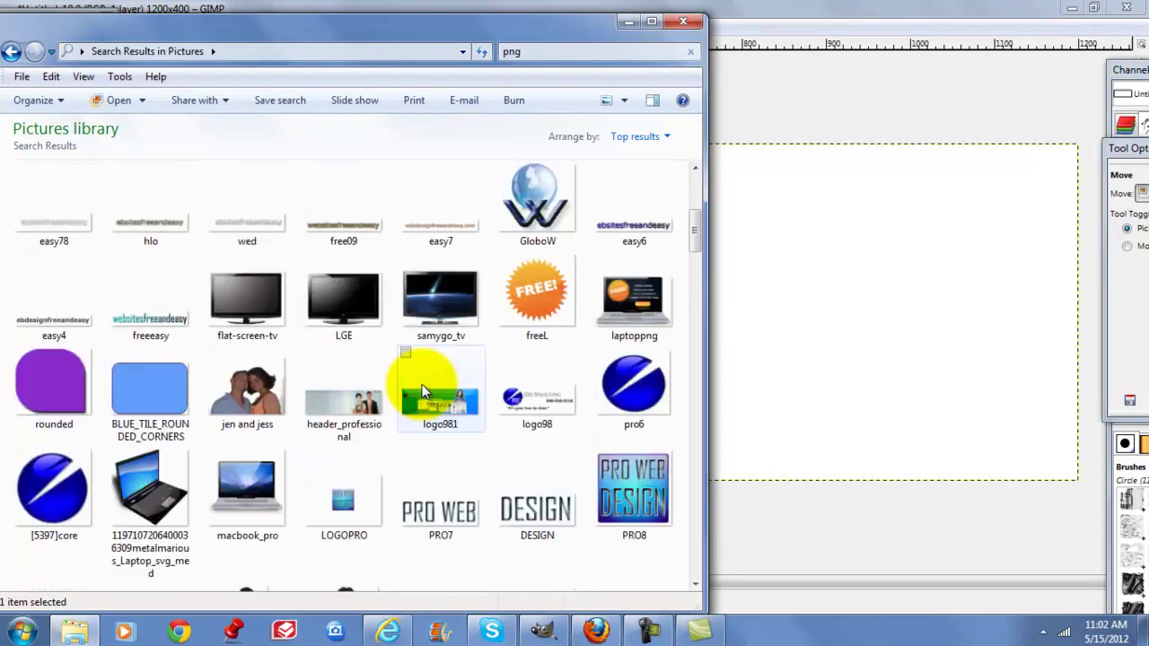
- Drag macbook_pro.png from Explorer onto the GIMP canvas as a new layer
left_click(244, 480)
left_click_drag(426, 439, 847, 369)
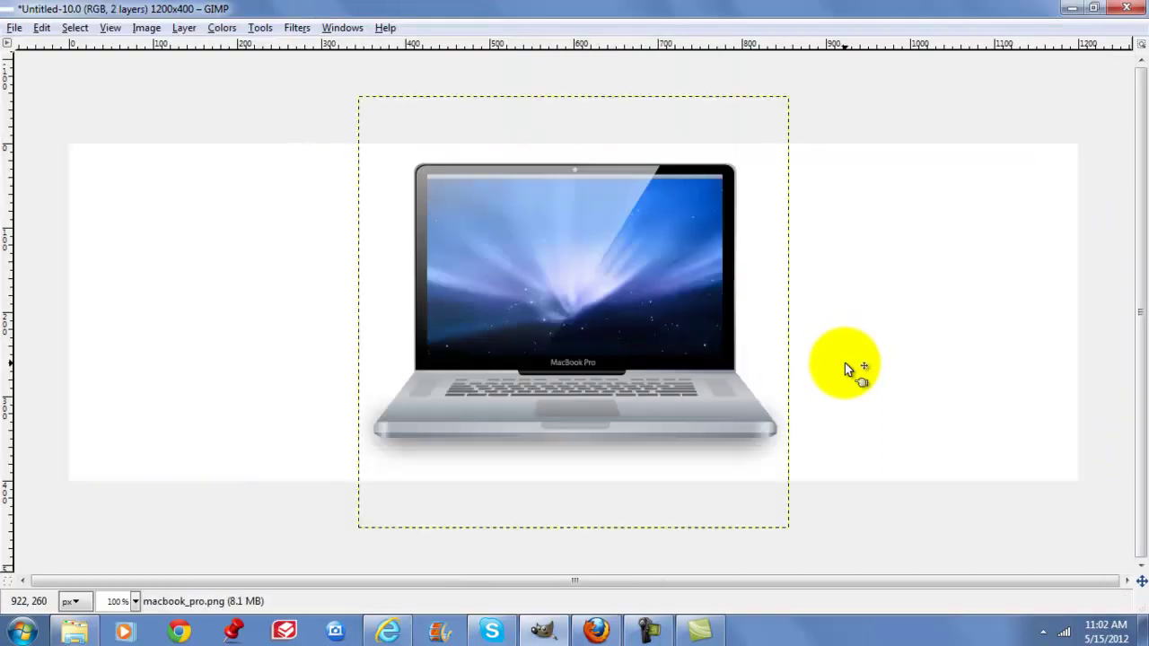
left_click_drag(547, 306, 527, 278)
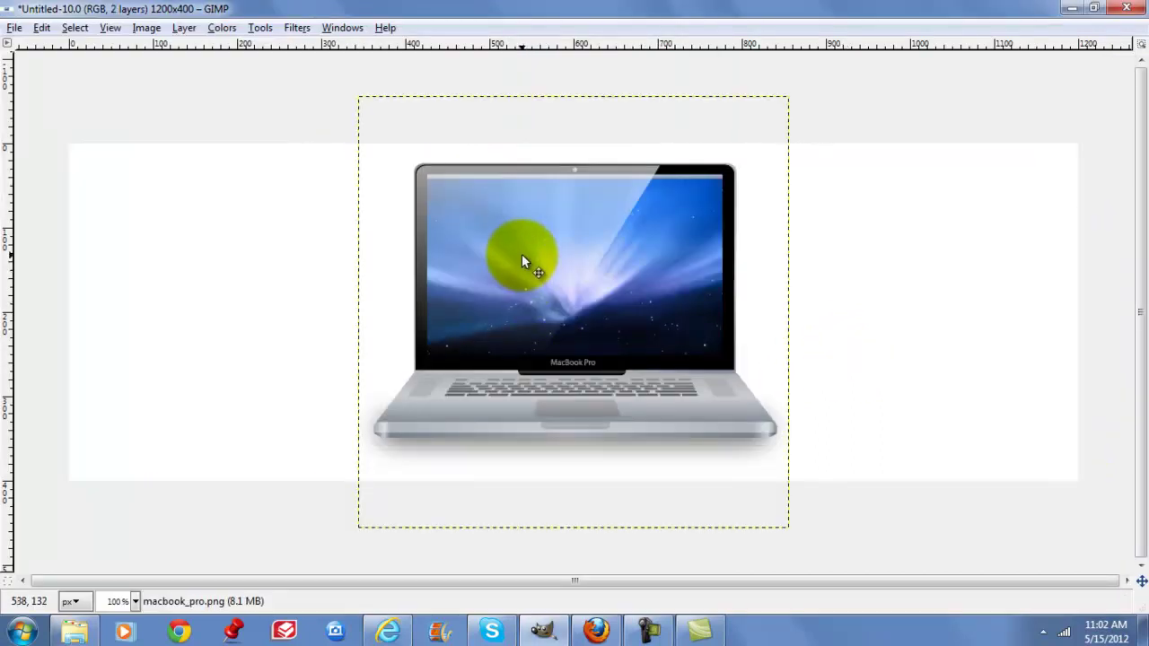
left_click_drag(578, 42, 578, 43)
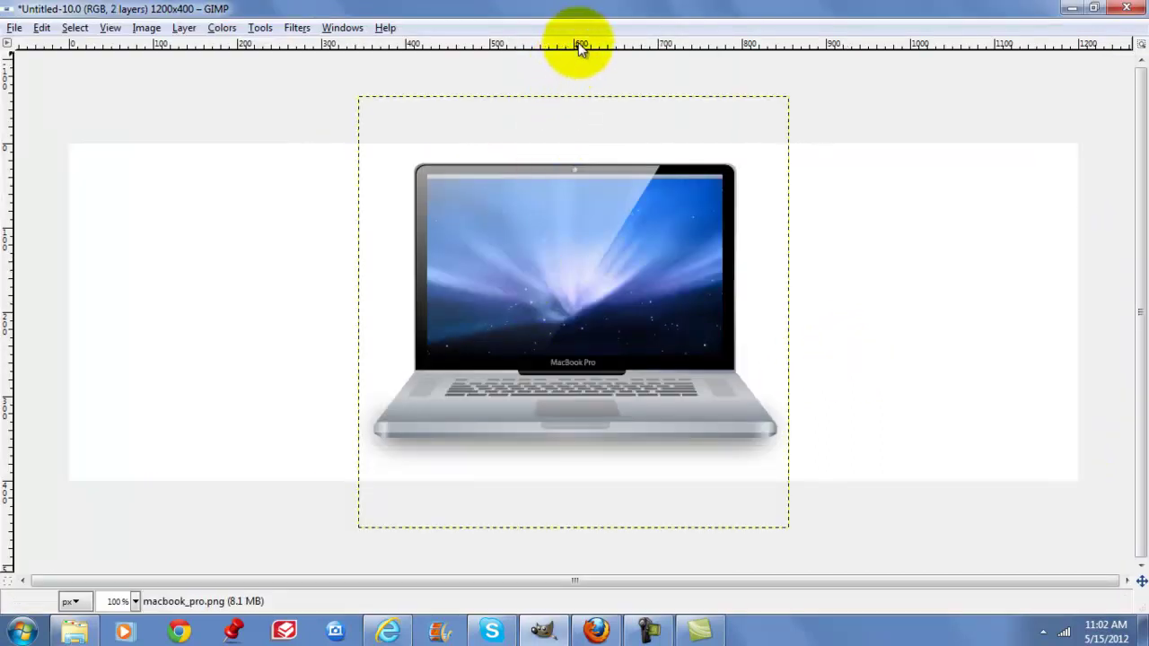
- Restore the docks, move the laptop to the banner's right half, and reposition the toolbox
key("Tab")
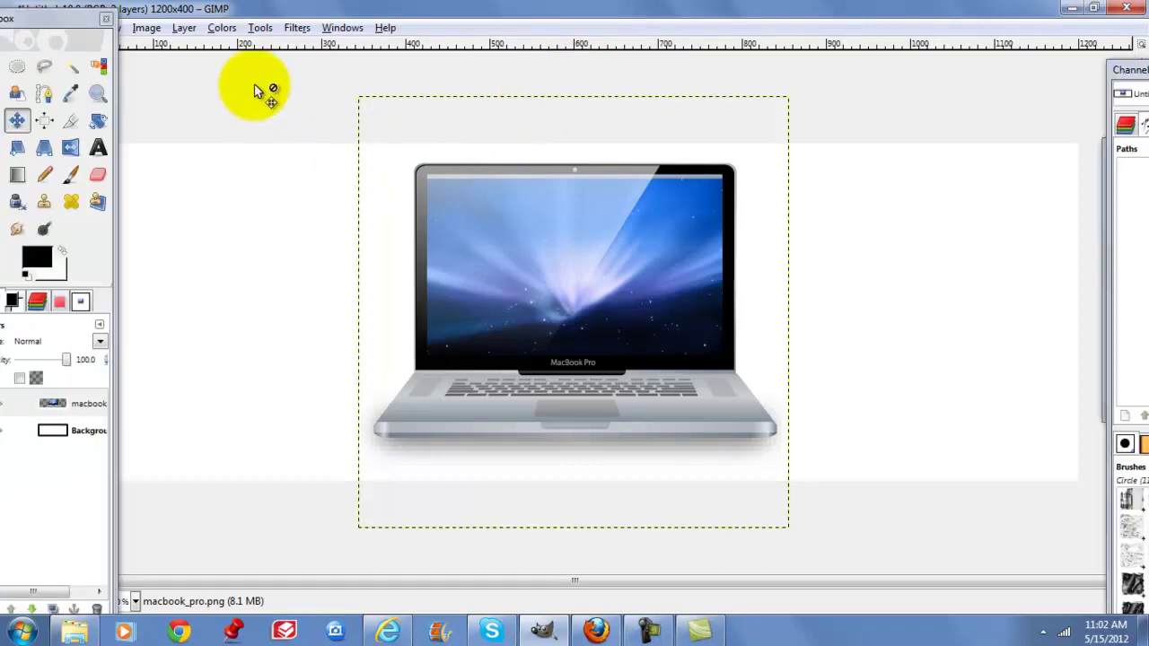
left_click_drag(539, 227, 757, 223)
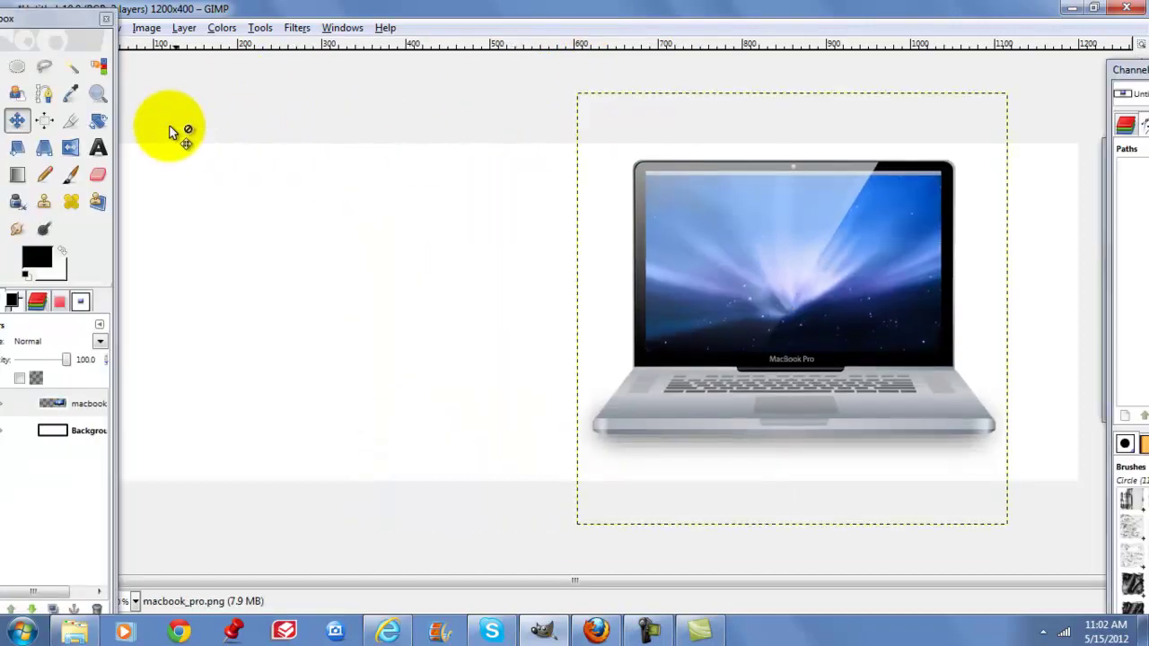
left_click_drag(61, 29, 169, 33)
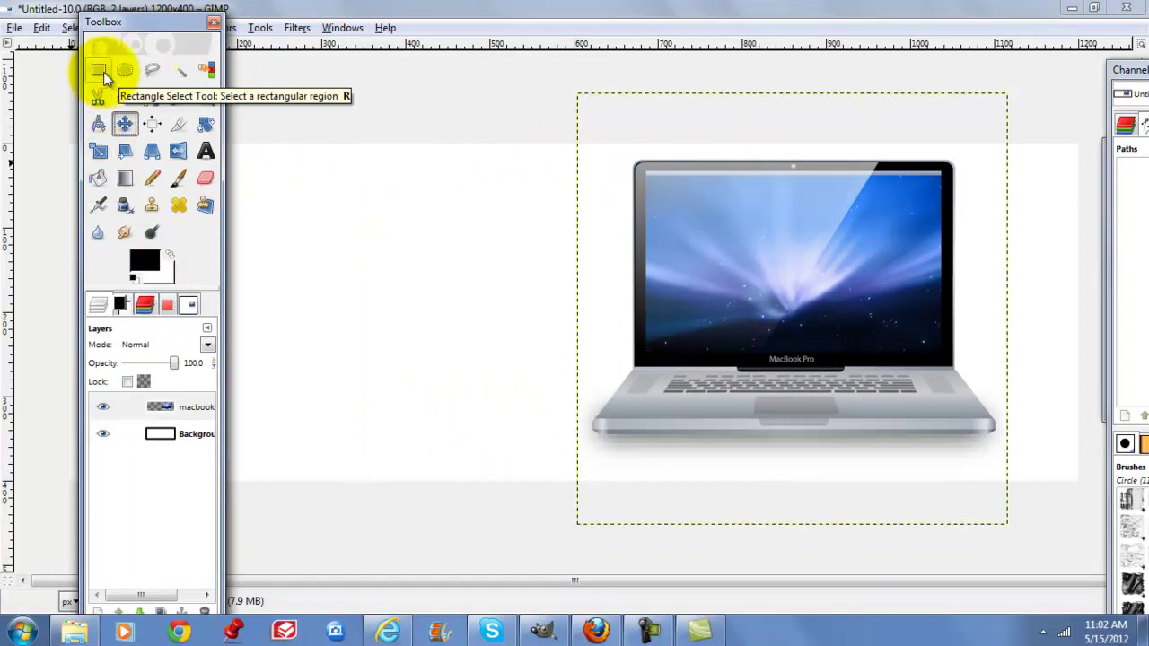
left_click_drag(174, 22, 157, 50)
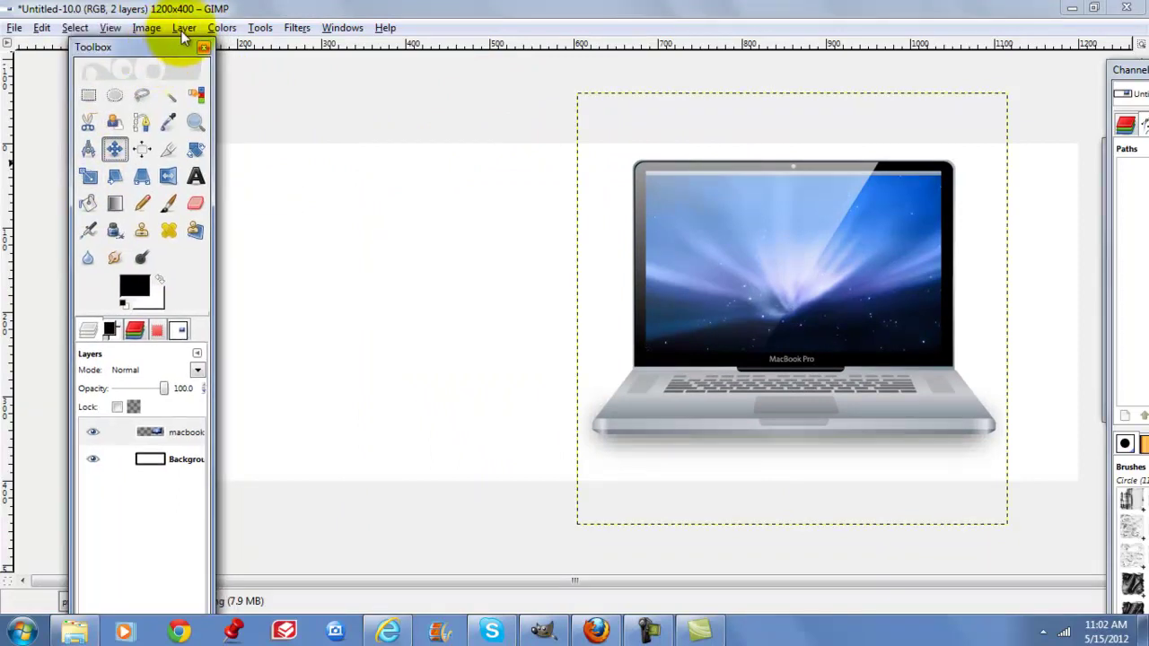
- Add a new transparent layer and select the laptop's screen area with a rectangle
left_click(183, 27)
left_click(208, 44)
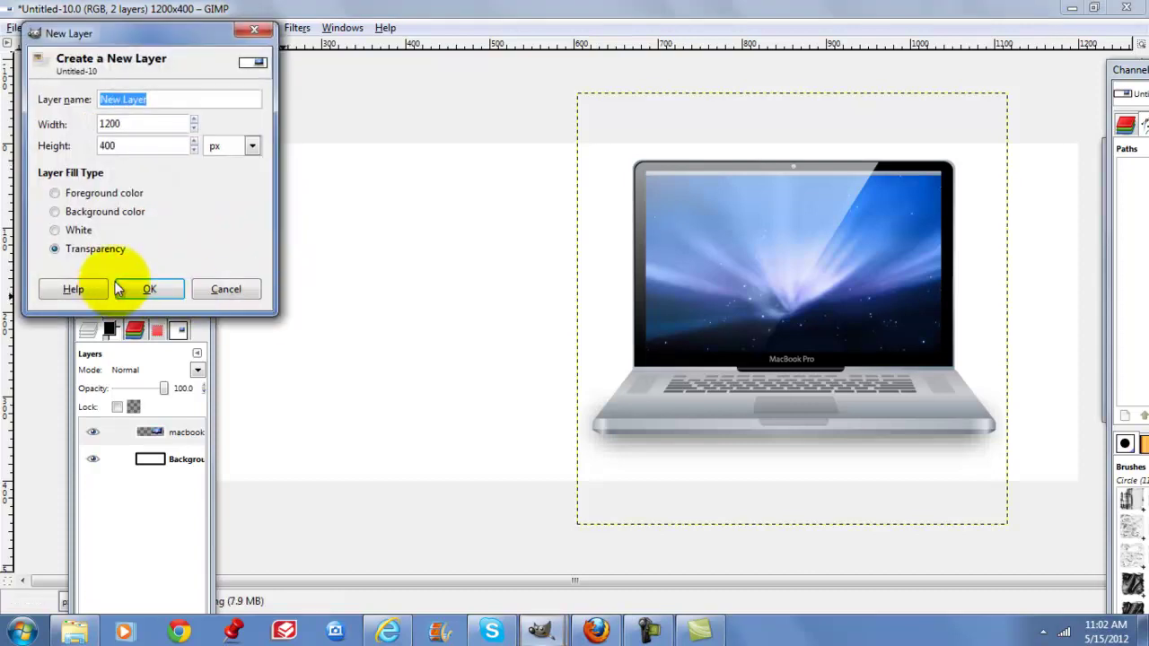
left_click(160, 291)
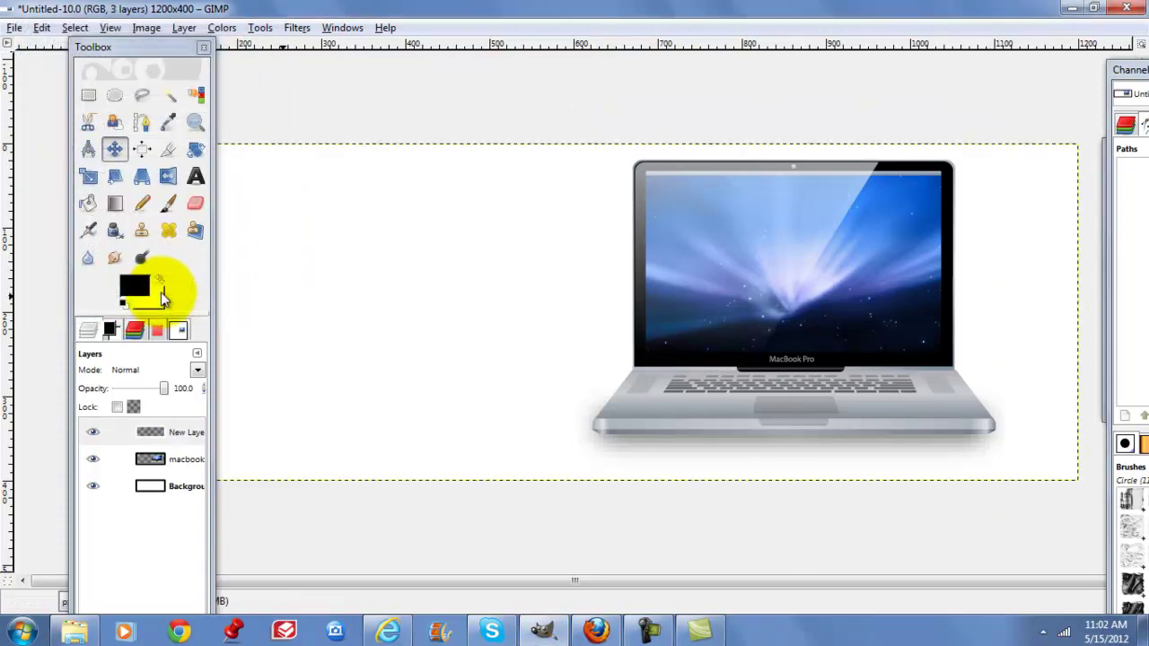
left_click(89, 96)
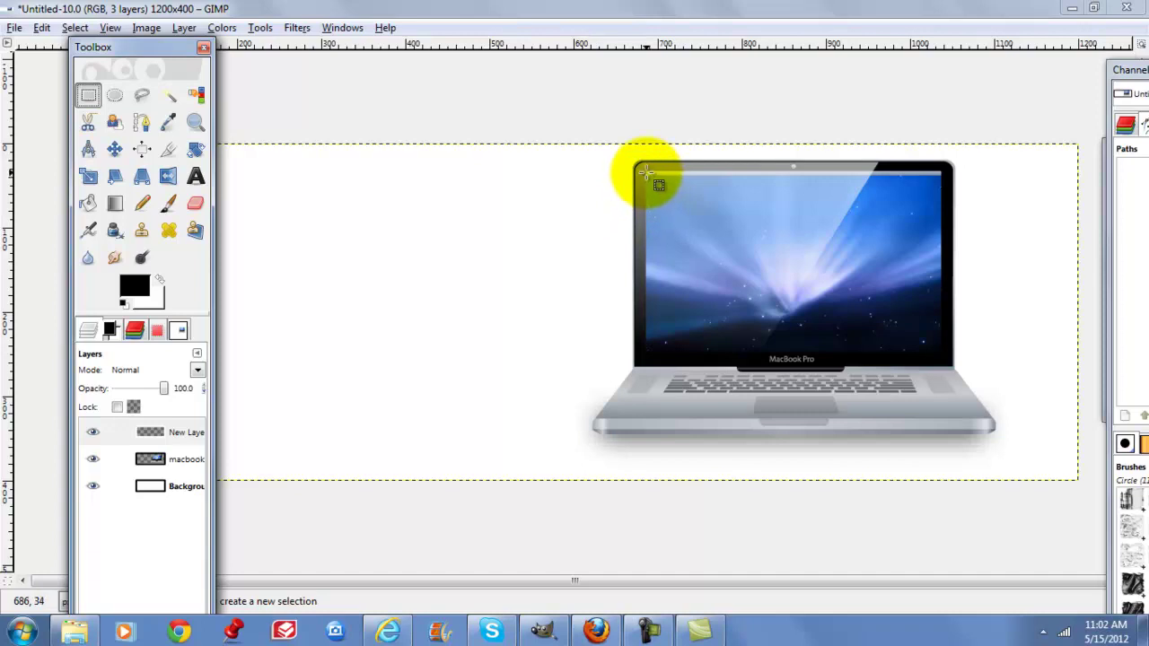
left_click_drag(646, 172, 939, 348)
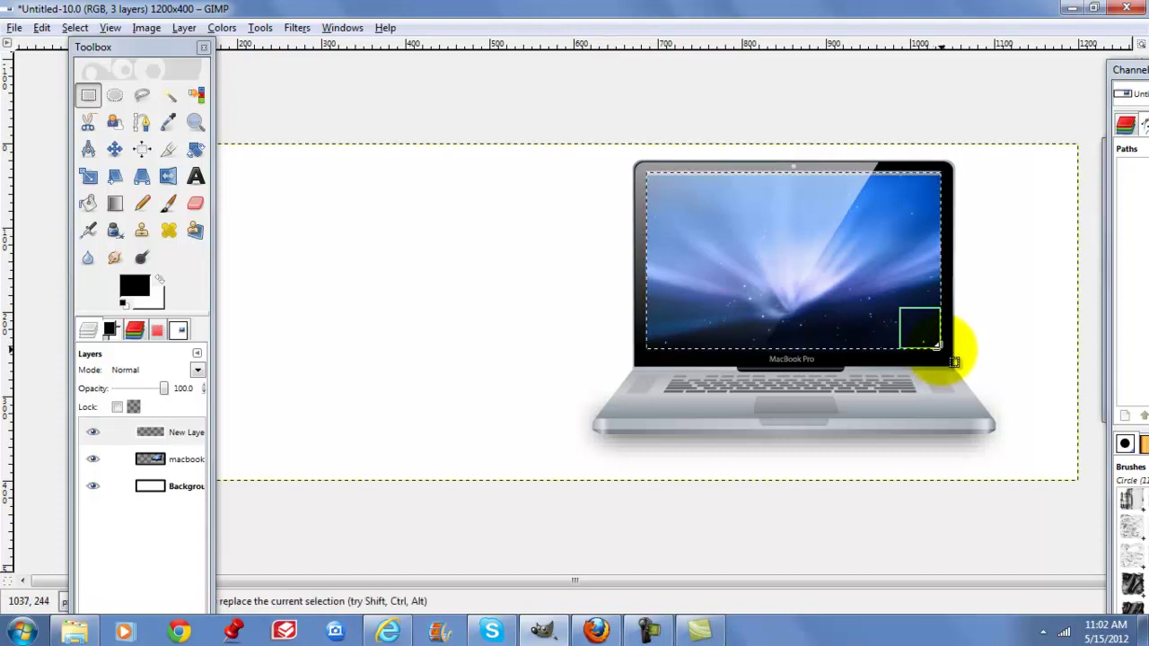
- Bucket-fill the screen selection with black and set the layer opacity to 56.1
left_click(89, 205)
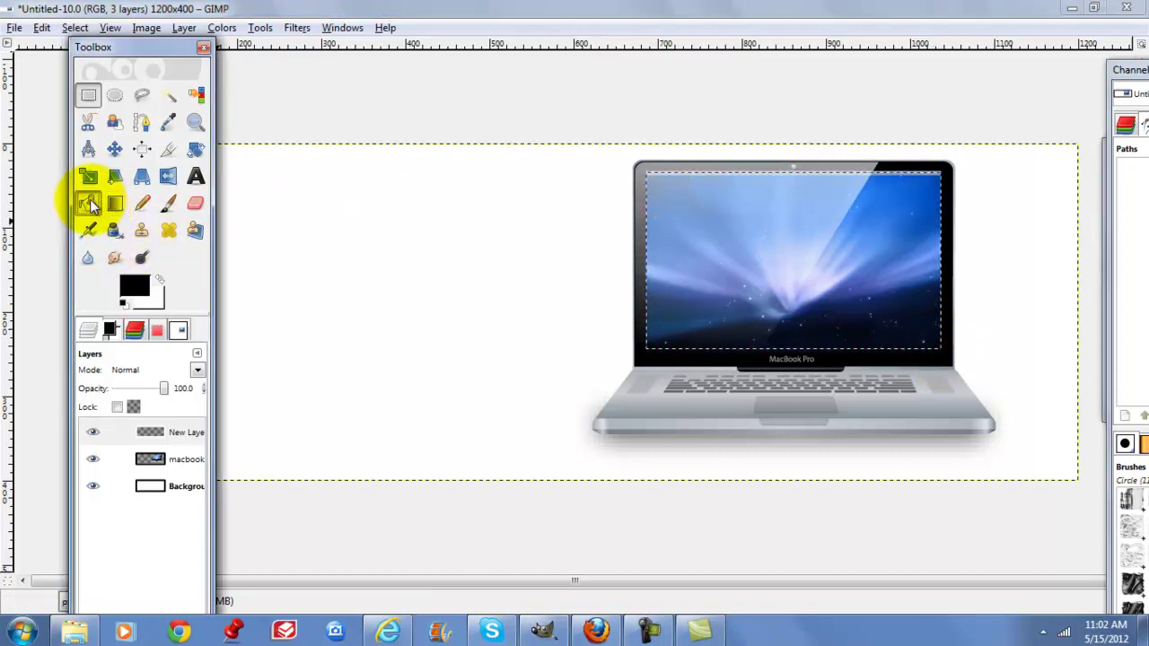
left_click(144, 294)
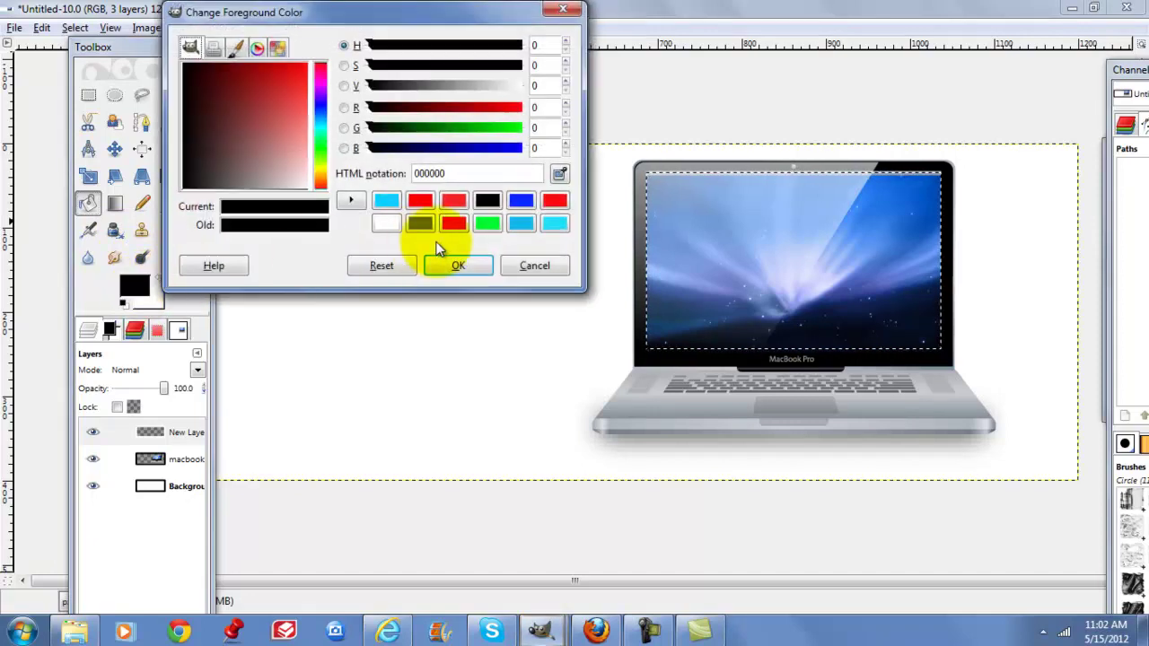
left_click(459, 267)
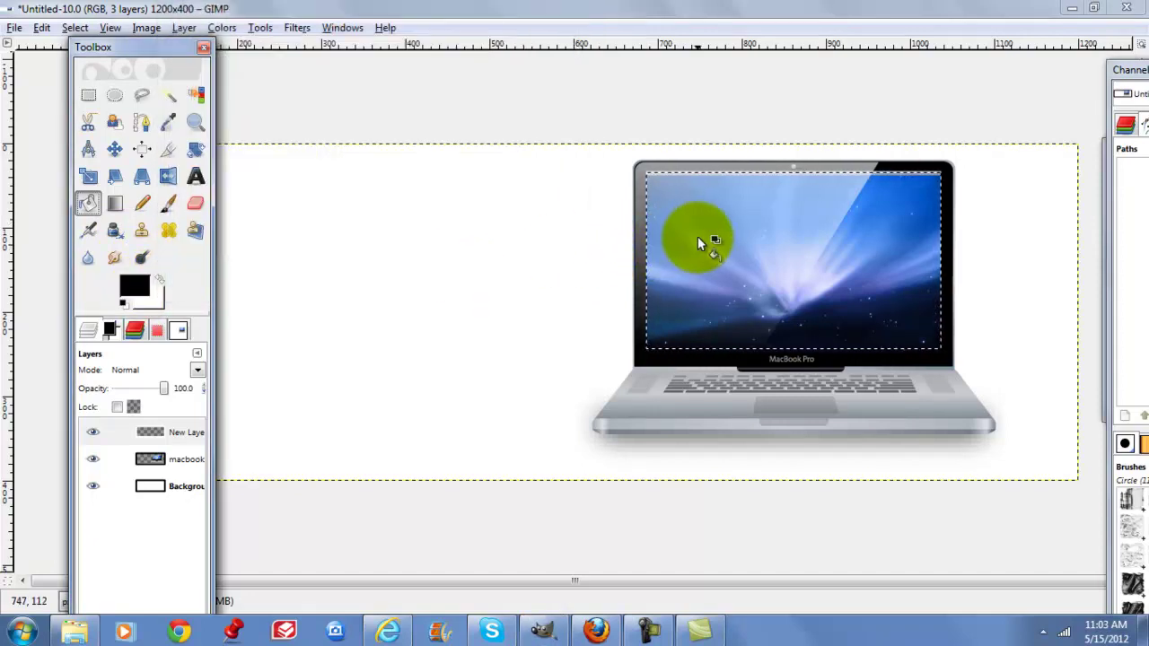
left_click(727, 234)
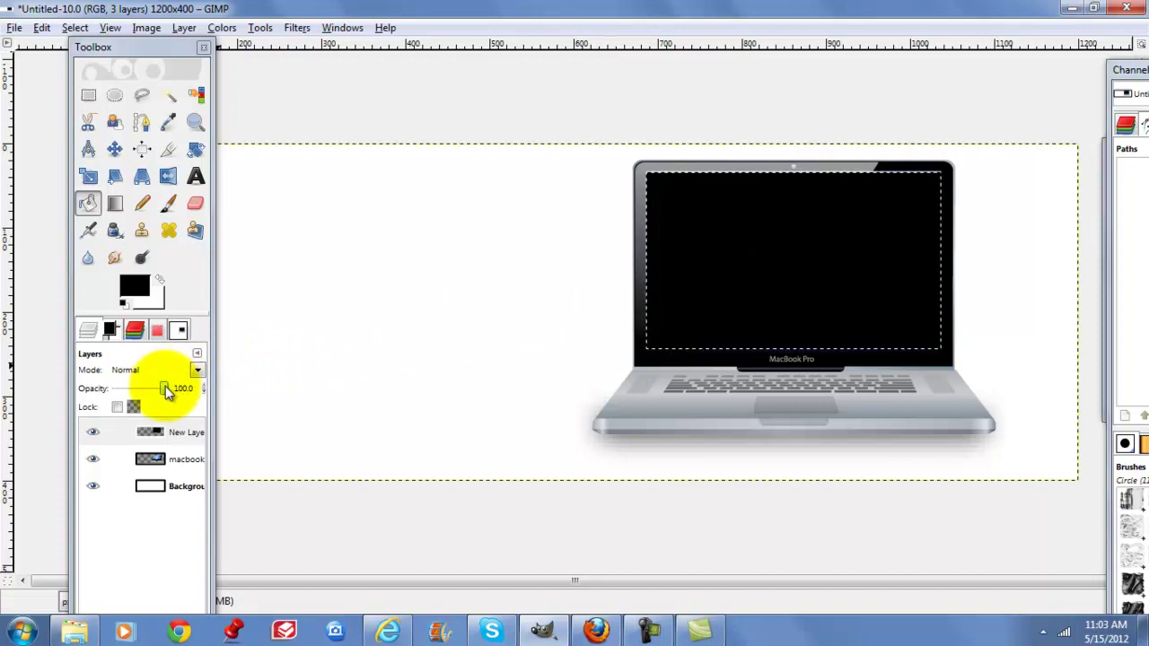
left_click_drag(165, 387, 145, 383)
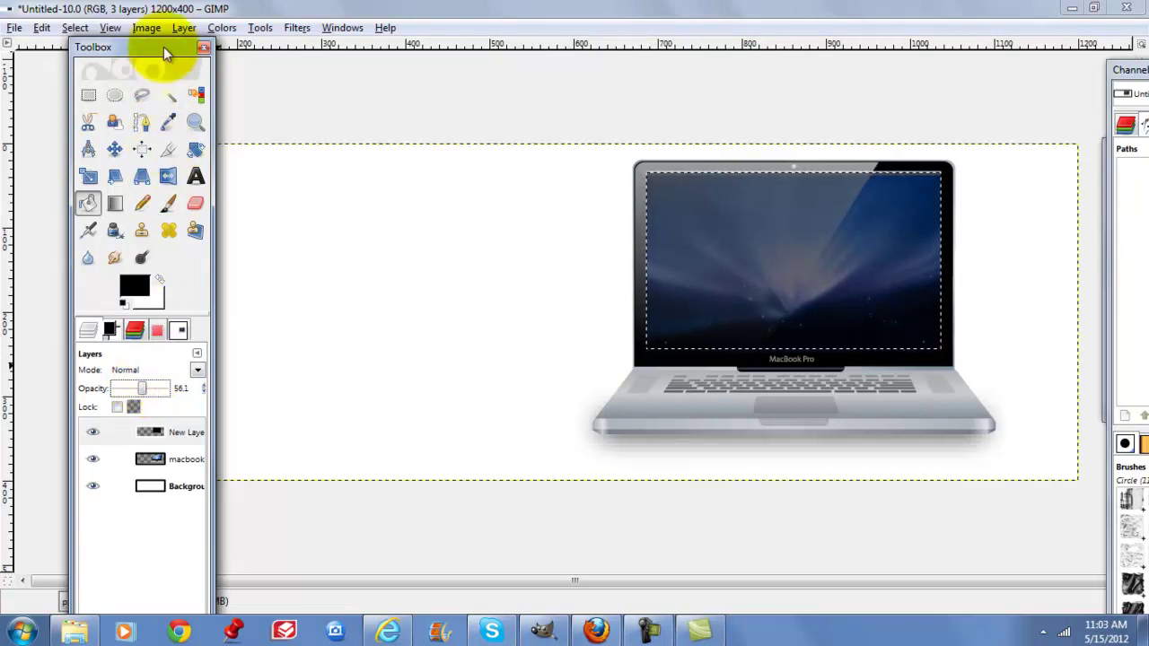
left_click_drag(163, 47, 97, 45)
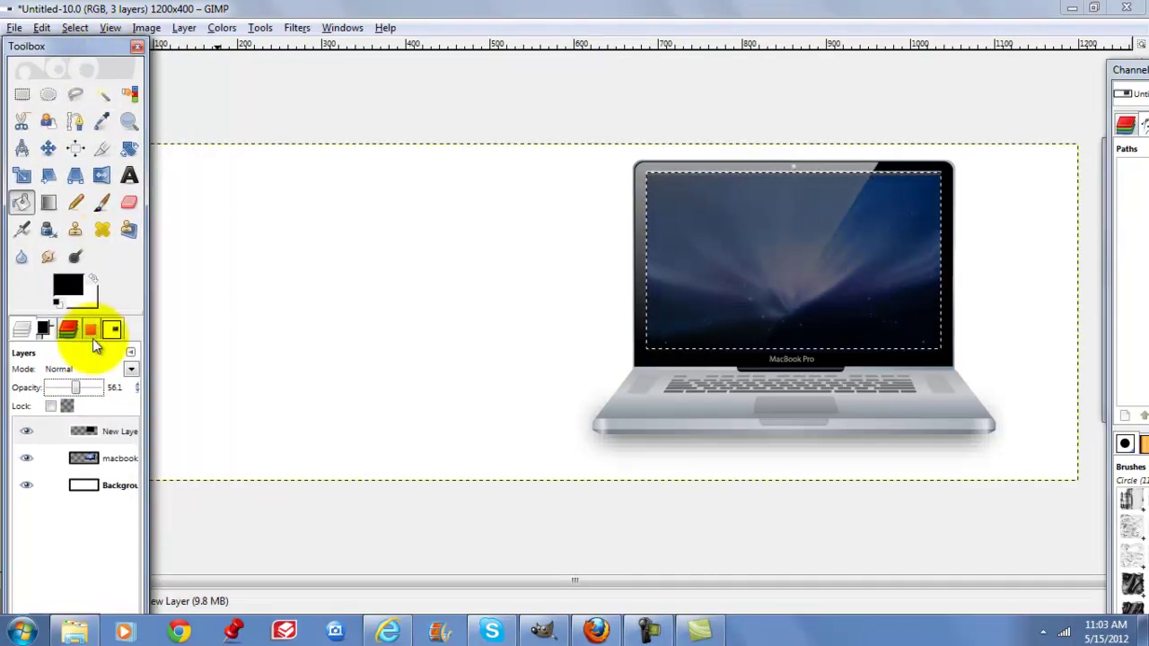
- From the Pictures png results, drag the freeL FREE! badge into the GIMP banner
mouse_move(77, 628)
left_click(115, 526)
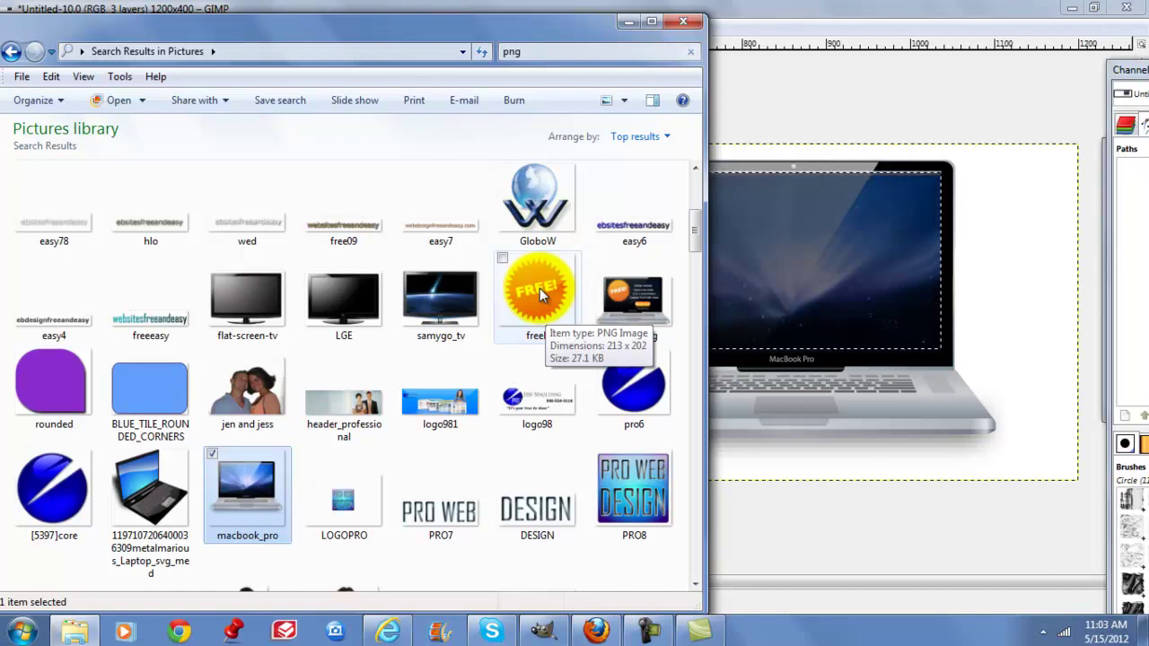
left_click_drag(539, 288, 747, 283)
- Convert the dropped FREE! badge, move it left of the laptop, and clear the selection
left_click(203, 192)
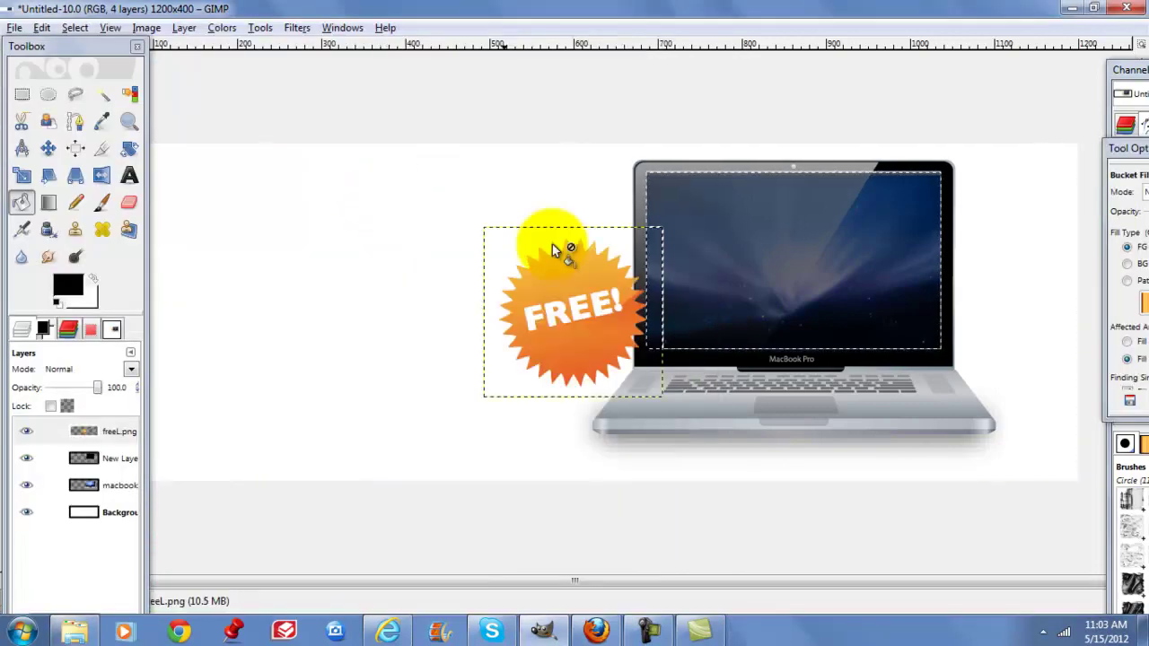
left_click(49, 148)
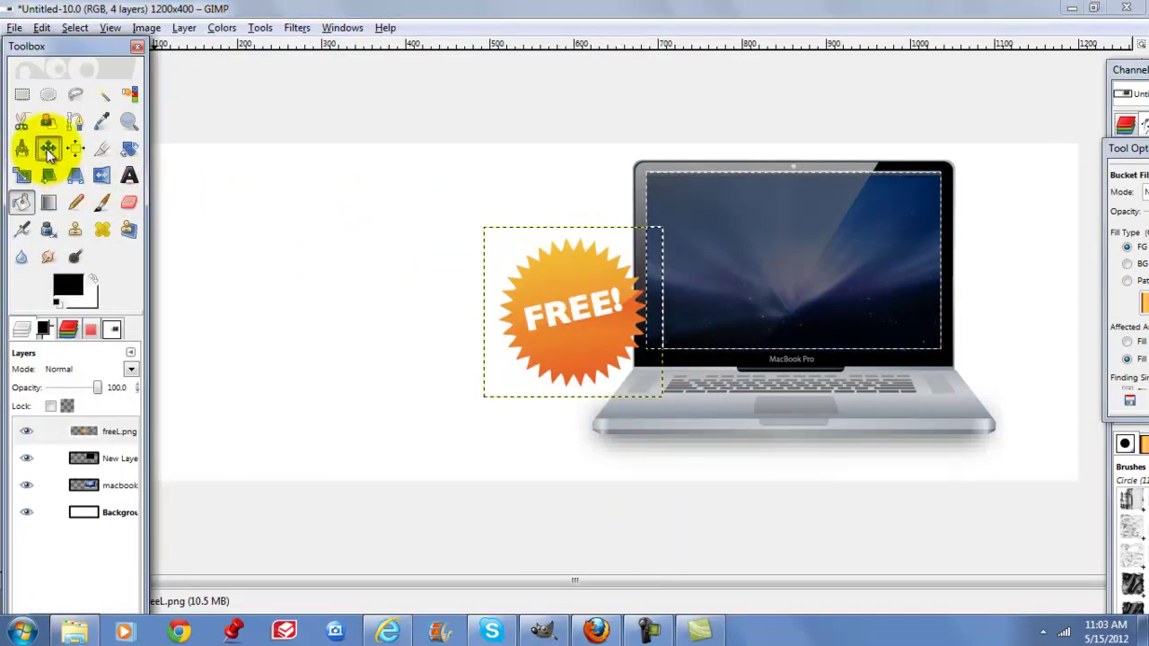
left_click_drag(547, 299, 480, 240)
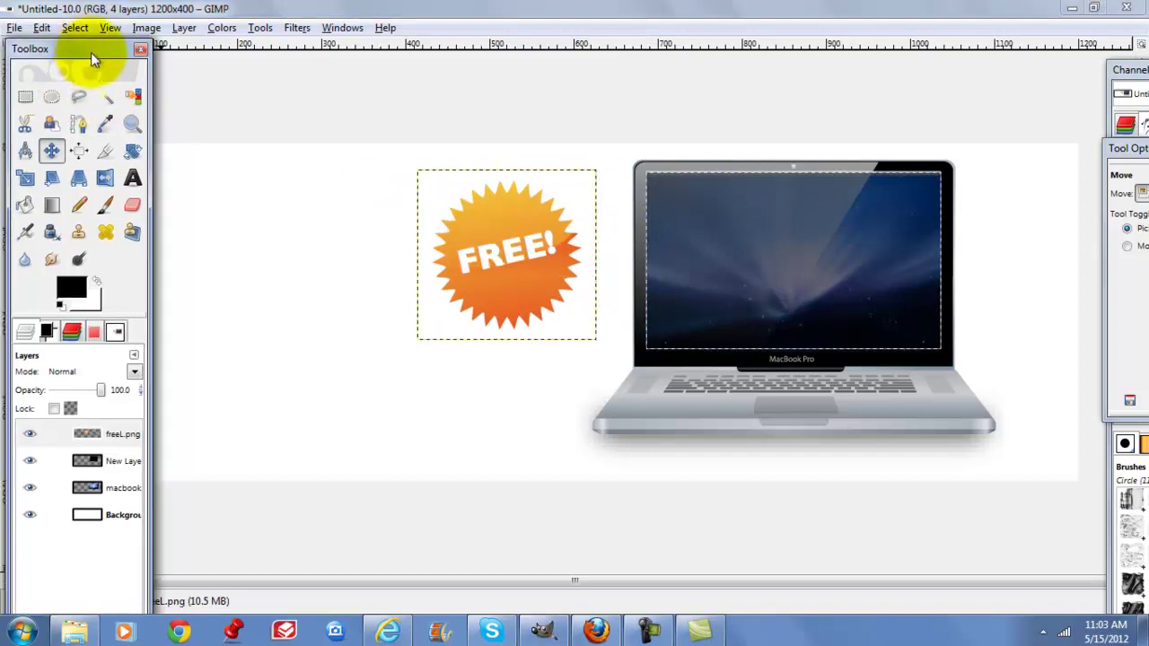
left_click(74, 27)
left_click(94, 69)
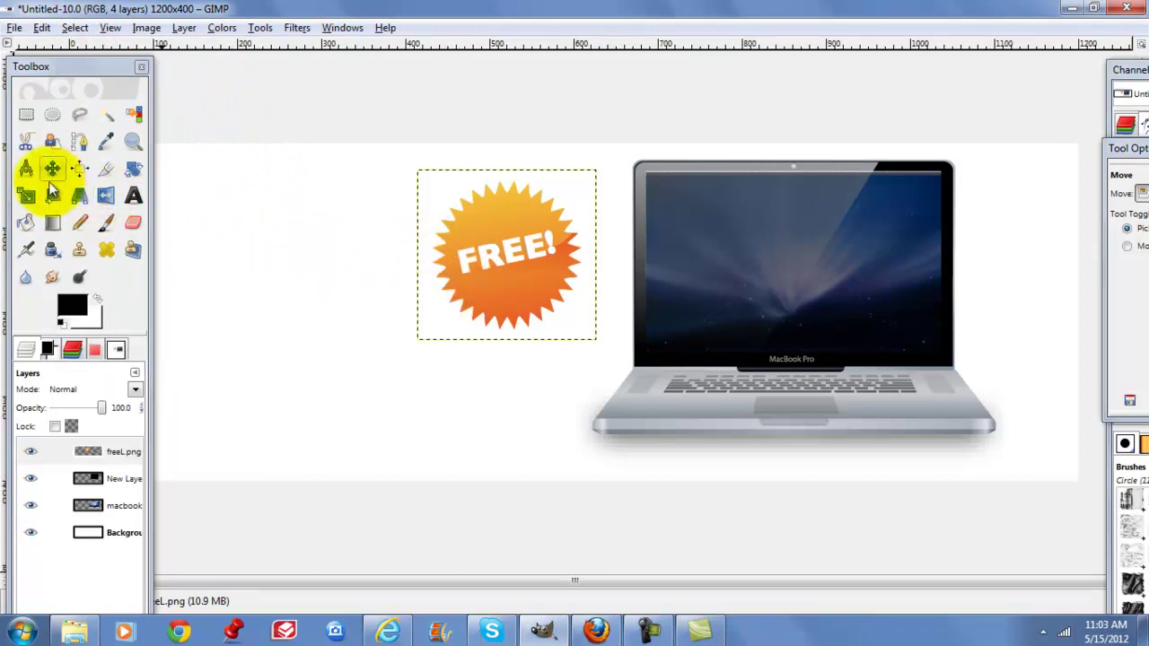
- Scale the FREE! badge down to 156×141
left_click(26, 198)
left_click(480, 254)
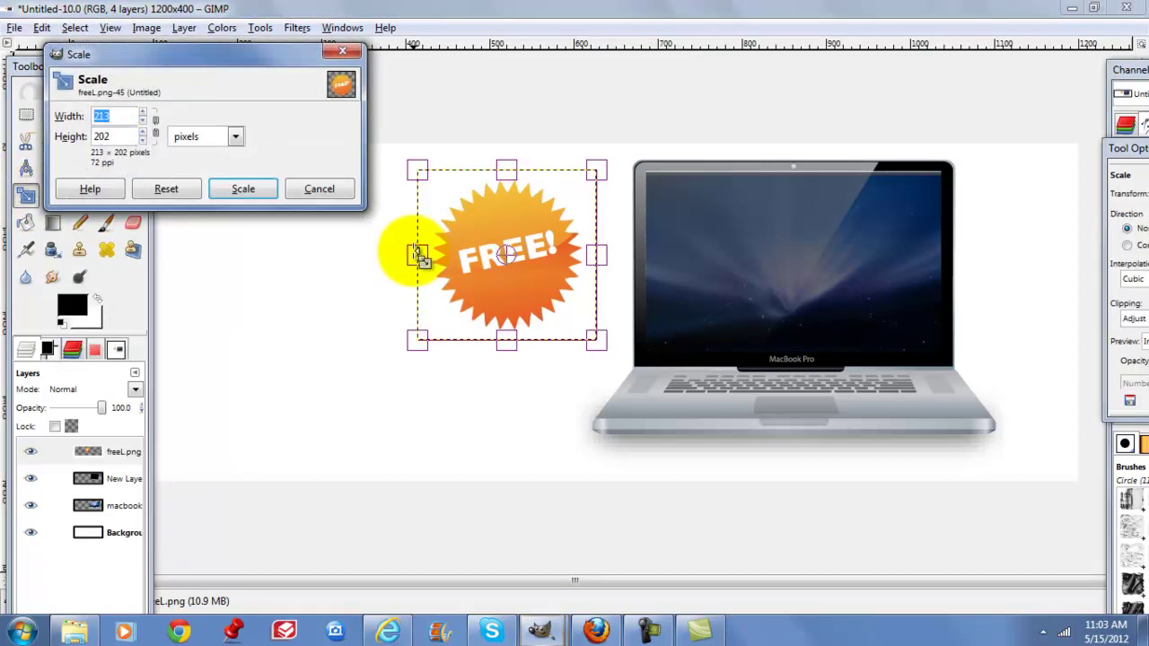
left_click_drag(419, 248, 441, 254)
left_click_drag(597, 255, 574, 249)
left_click_drag(512, 171, 521, 196)
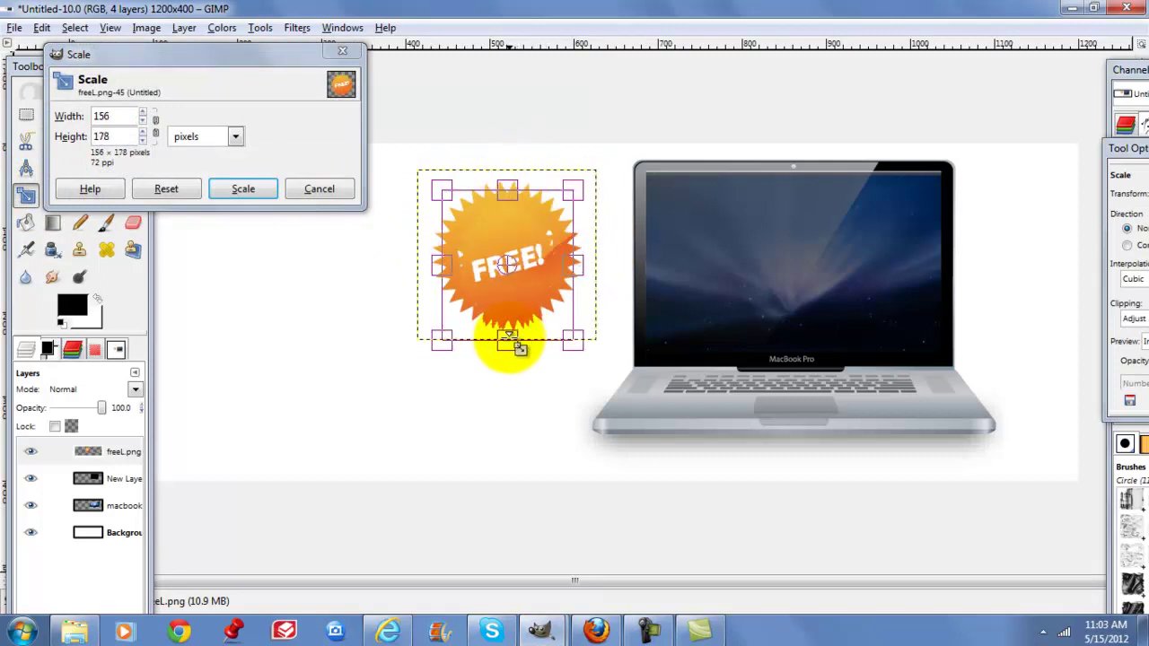
left_click_drag(512, 336, 514, 306)
left_click(245, 188)
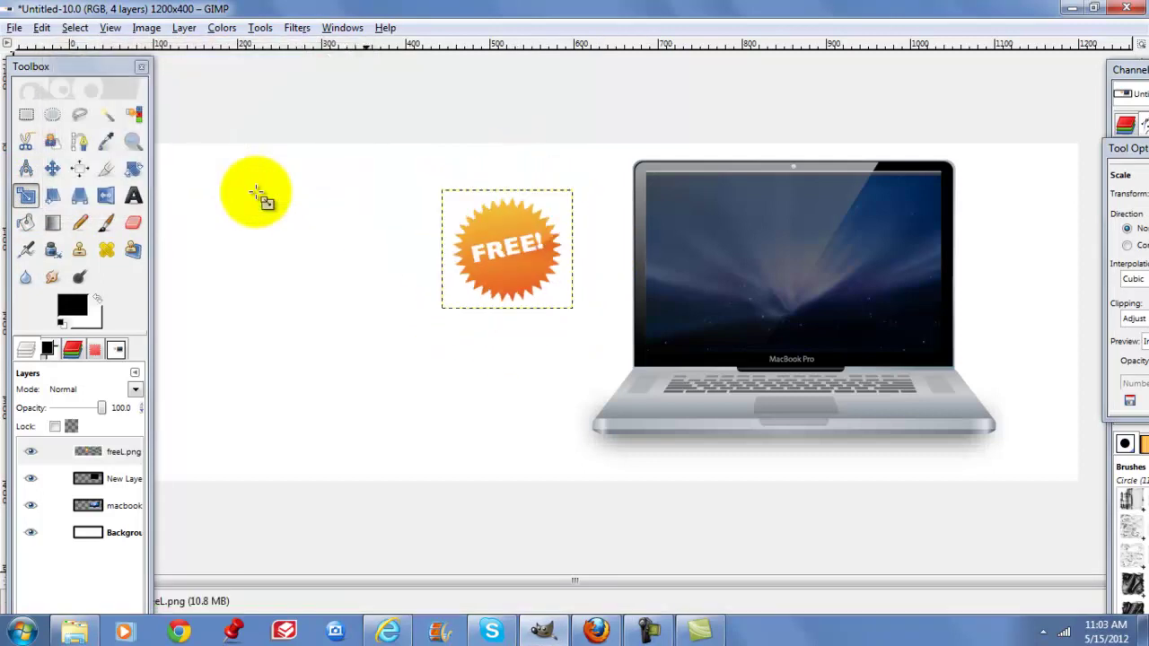
- Move the FREE! badge onto the upper-left of the laptop screen
left_click(52, 168)
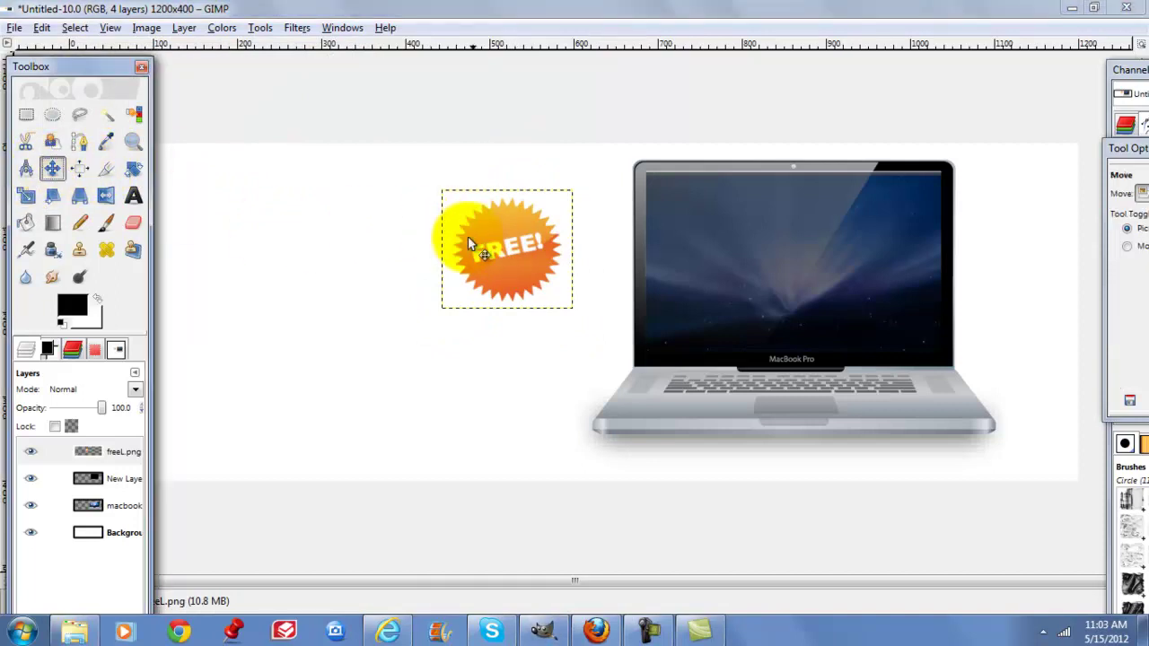
left_click_drag(467, 237, 682, 222)
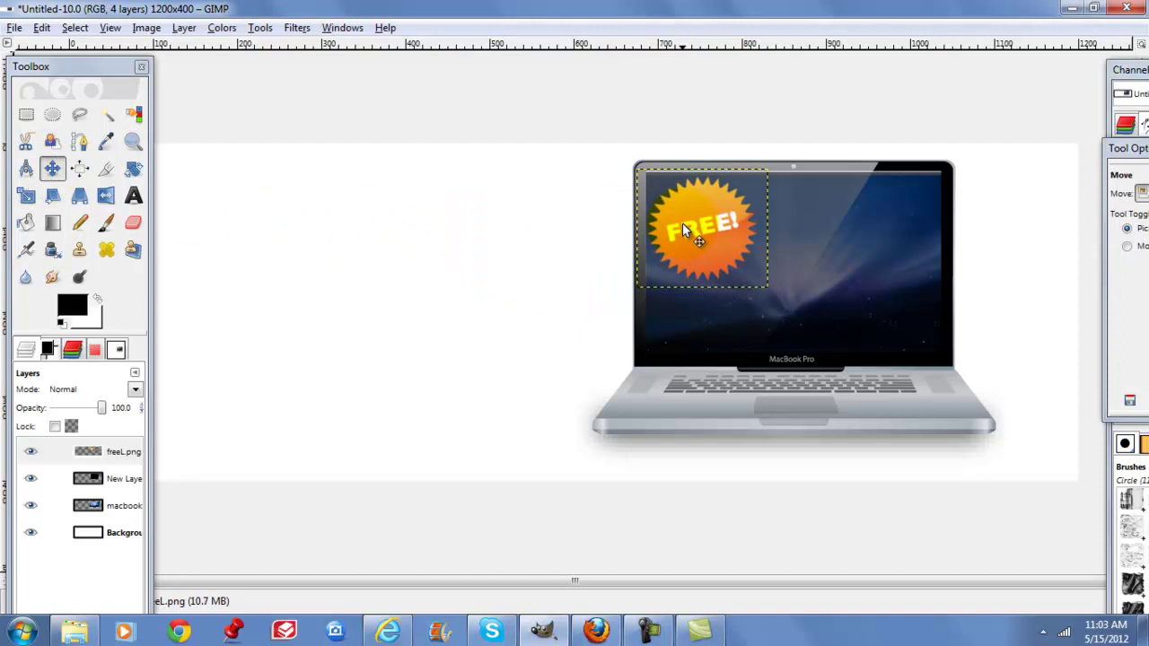
left_click(494, 255)
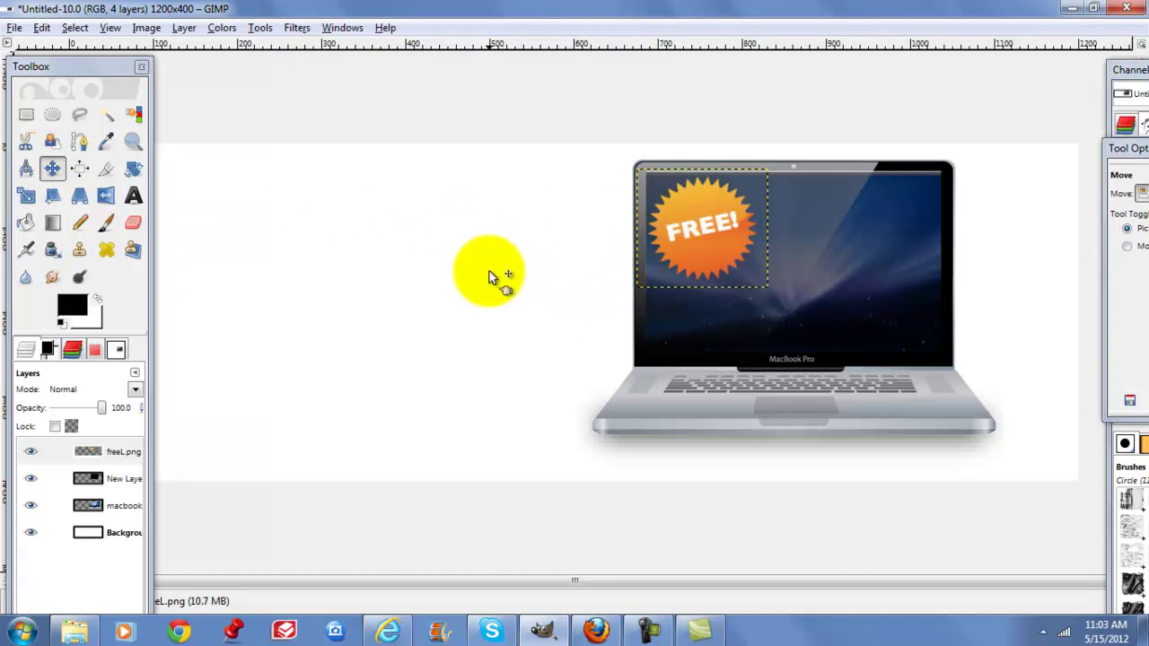
- Bring back the Explorer png results and scroll to the Click Here button thumbnails
mouse_move(90, 635)
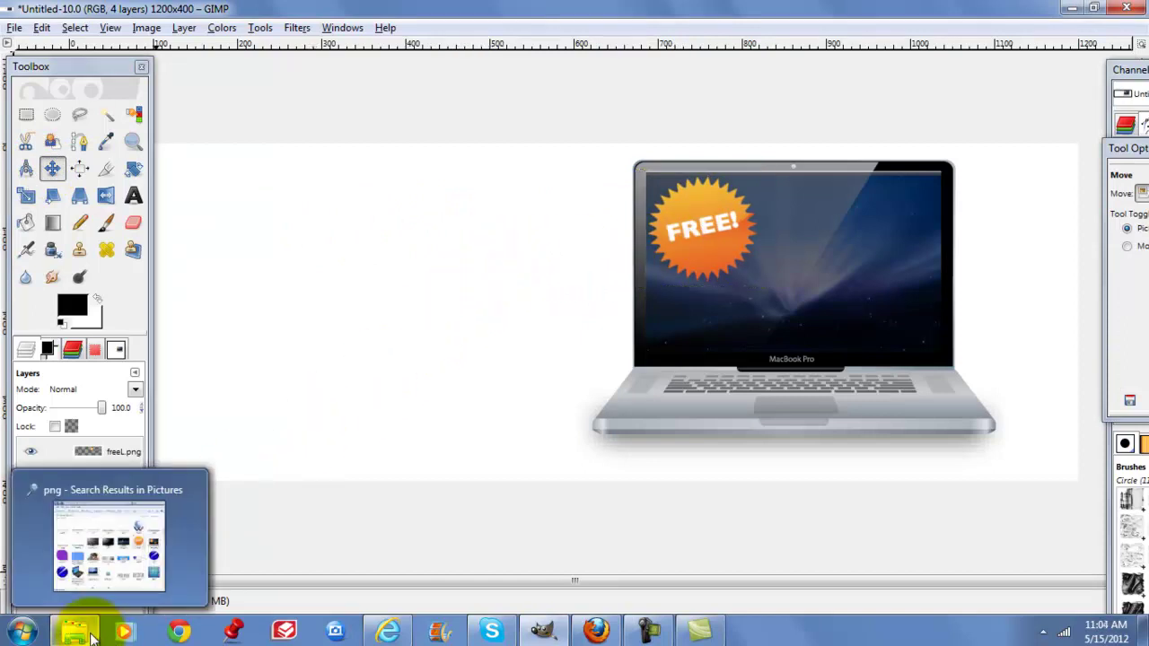
left_click(98, 524)
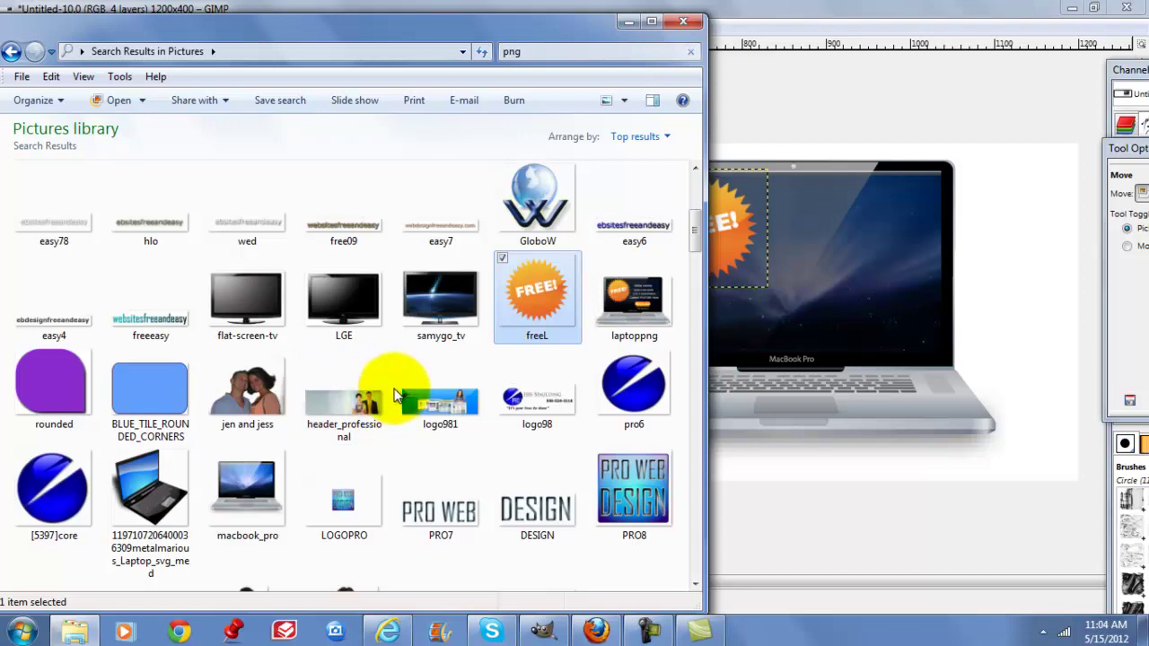
scroll(395, 395, "up", 3)
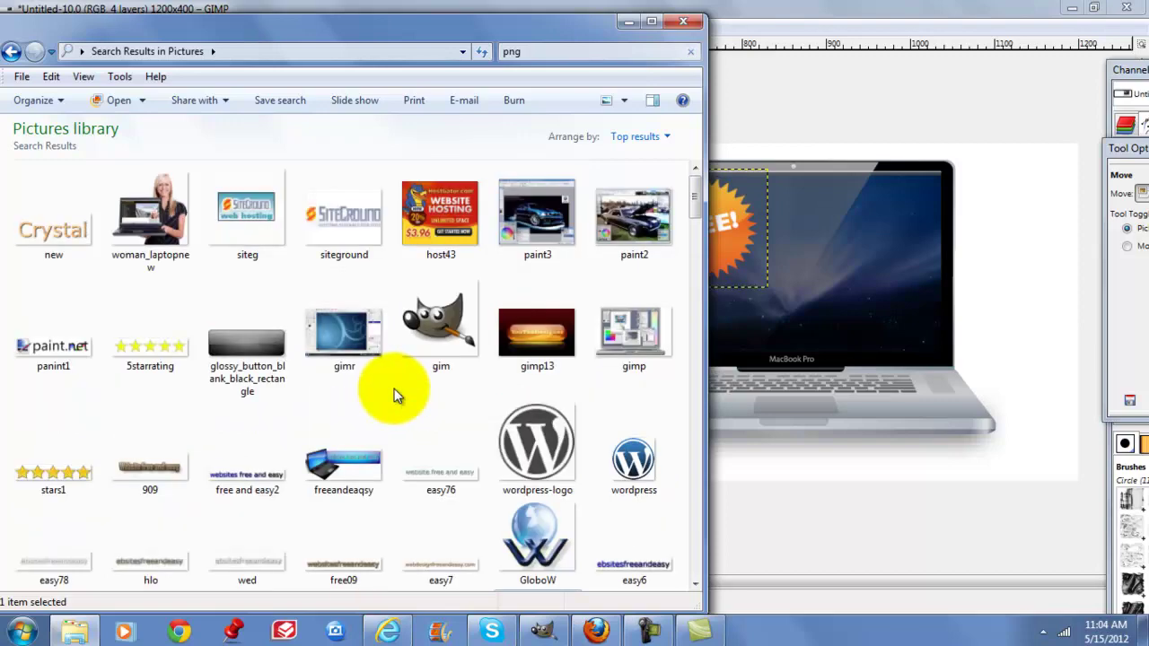
scroll(395, 395, "down", 3)
scroll(394, 395, "up", 3)
scroll(395, 394, "down", 5)
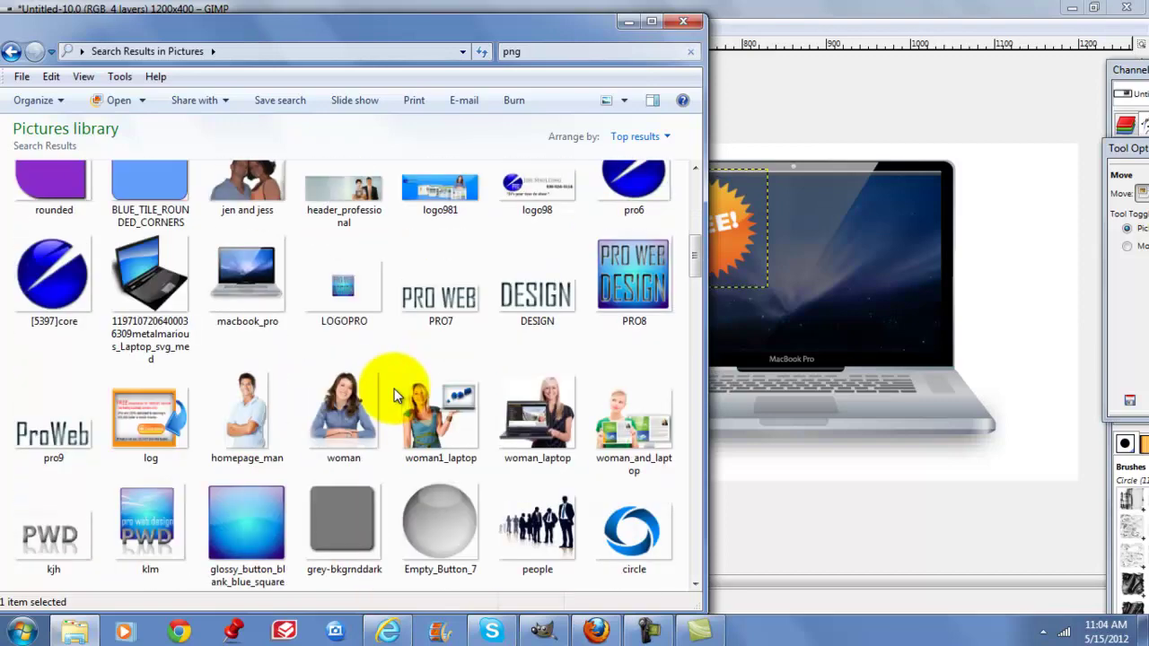
scroll(395, 394, "down", 3)
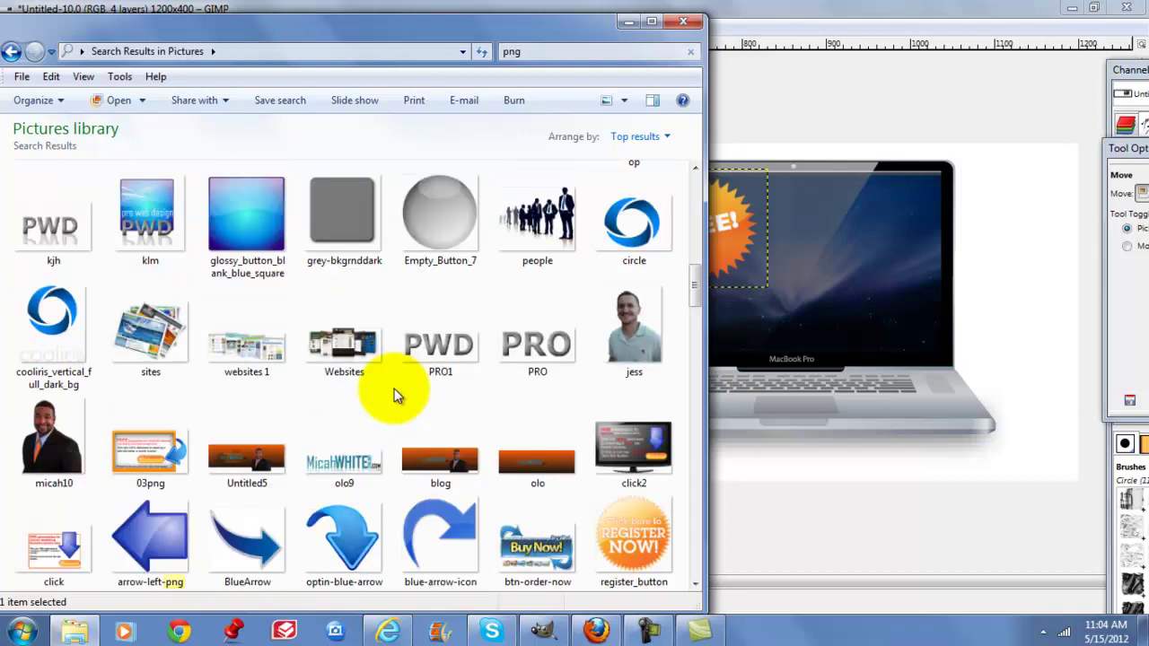
scroll(395, 395, "down", 2)
scroll(398, 391, "down", 2)
scroll(386, 390, "up", 2)
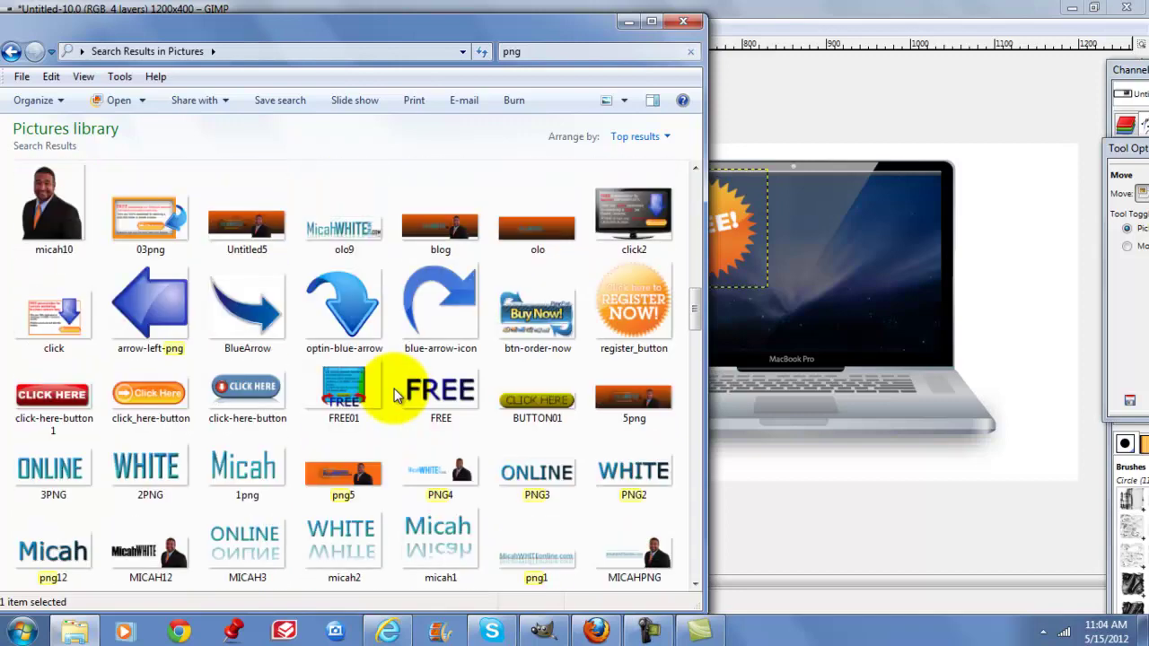
- Add the click_here_button layer, scale it to 165×64, and move it onto the laptop screen
left_click_drag(135, 392, 803, 330)
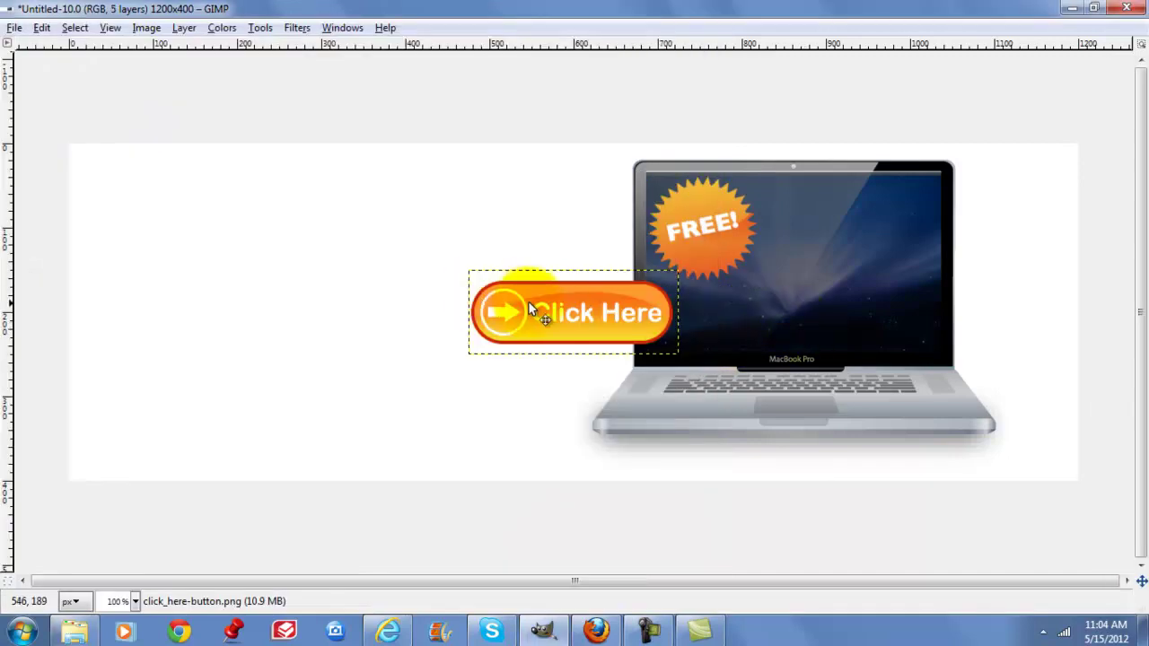
left_click(560, 13)
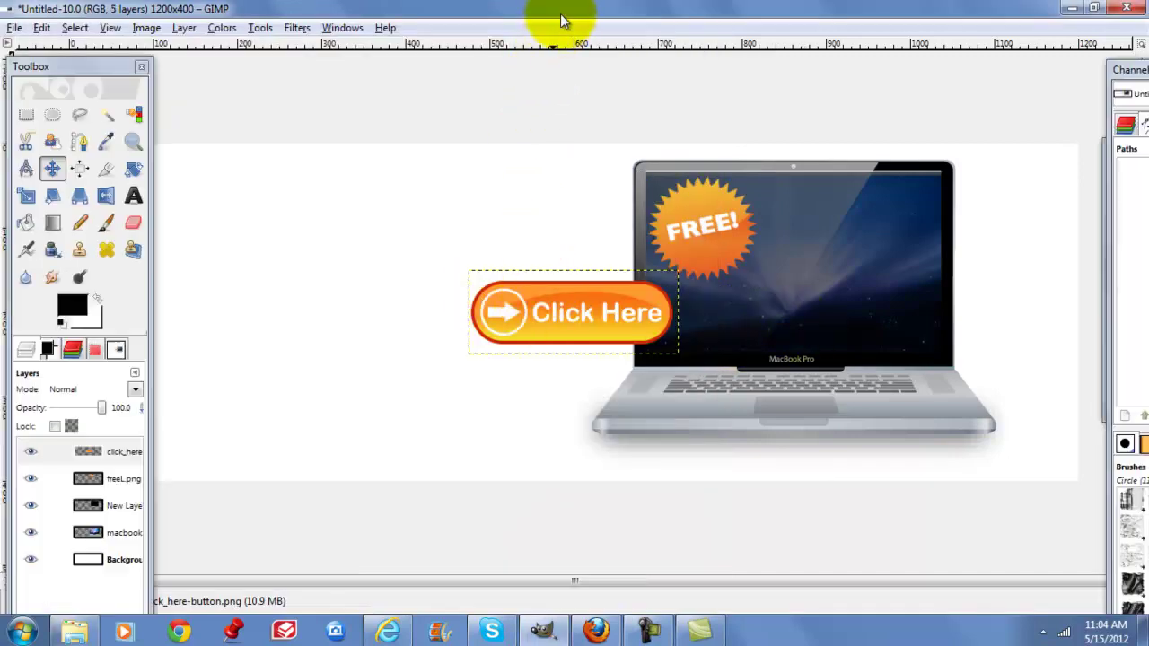
left_click(25, 196)
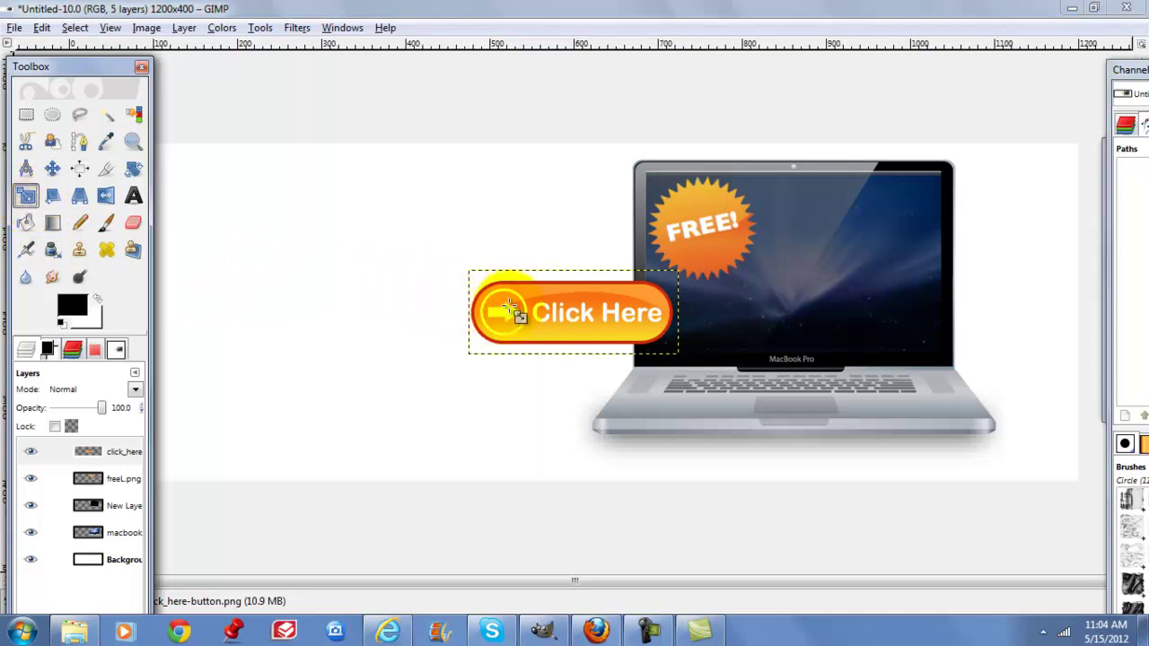
left_click(482, 311)
left_click_drag(481, 311, 569, 351)
left_click_drag(571, 270, 575, 350)
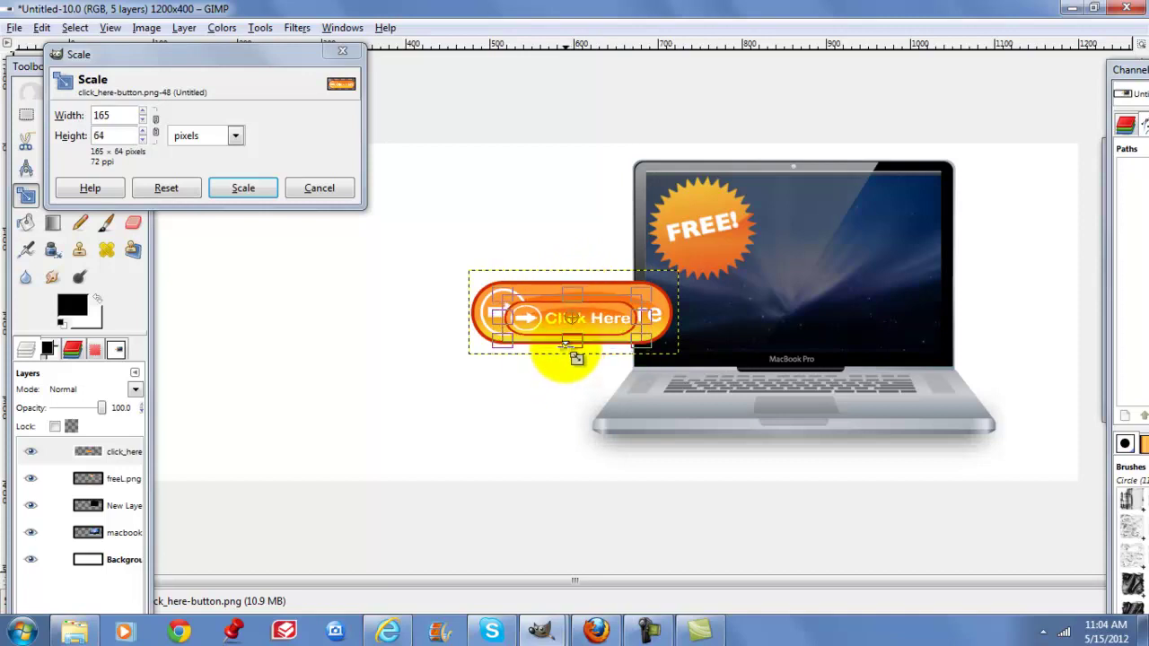
left_click(245, 190)
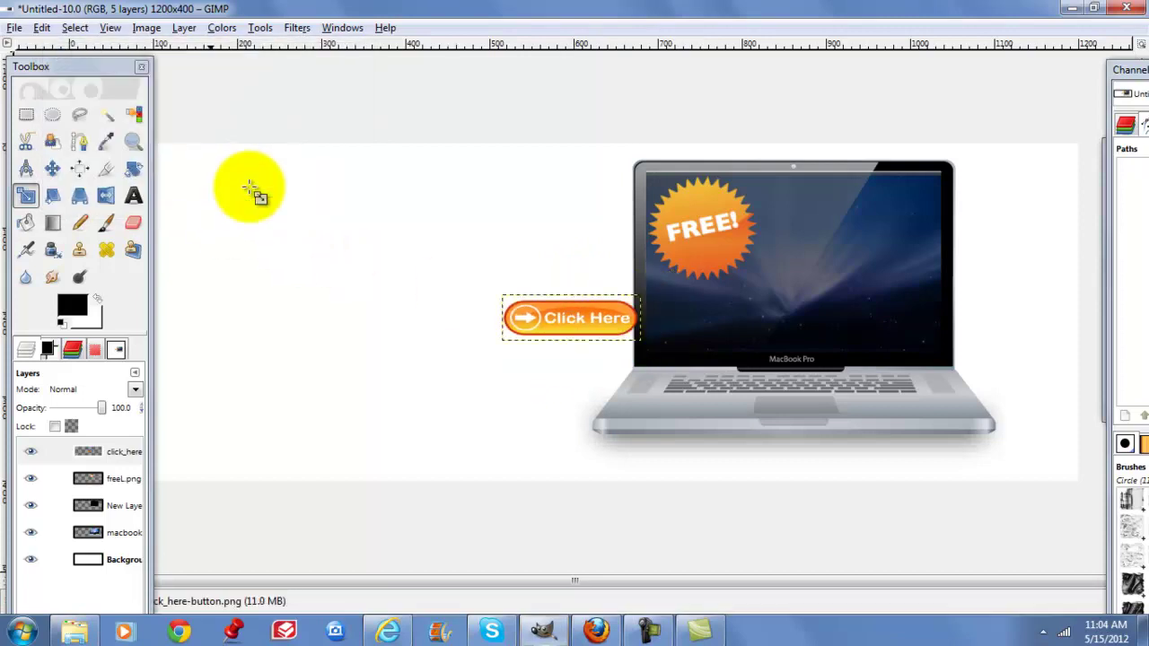
left_click(52, 168)
left_click_drag(551, 337, 848, 302)
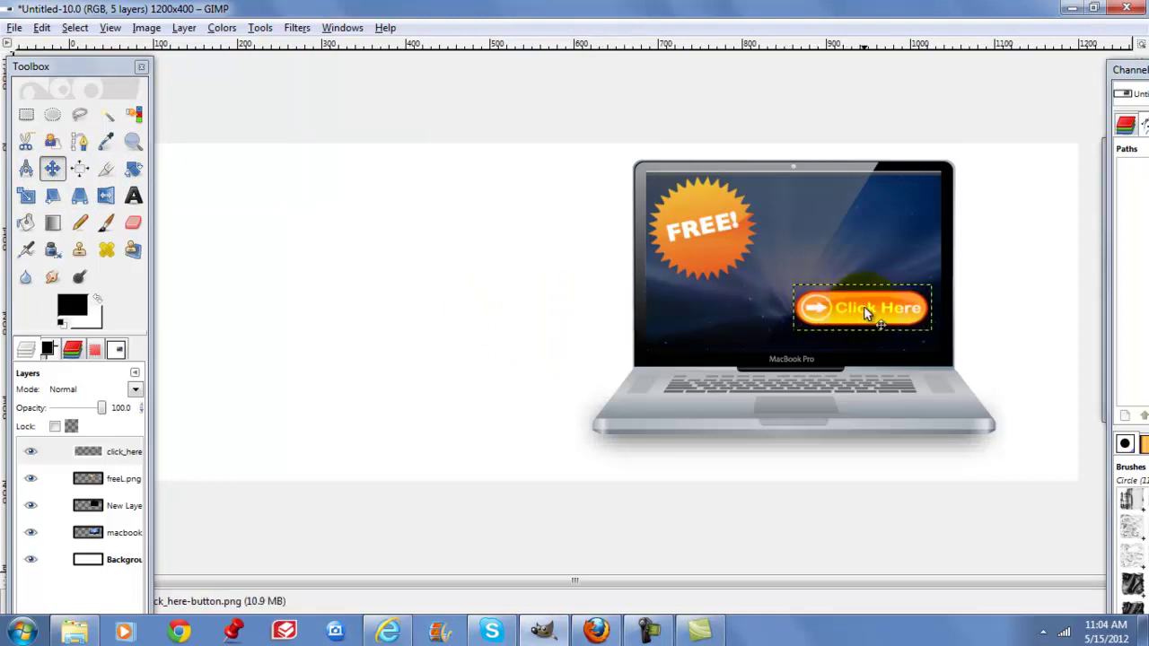
- Duplicate the click_here layer and flip the copy vertically to form a reflection
left_click(108, 456)
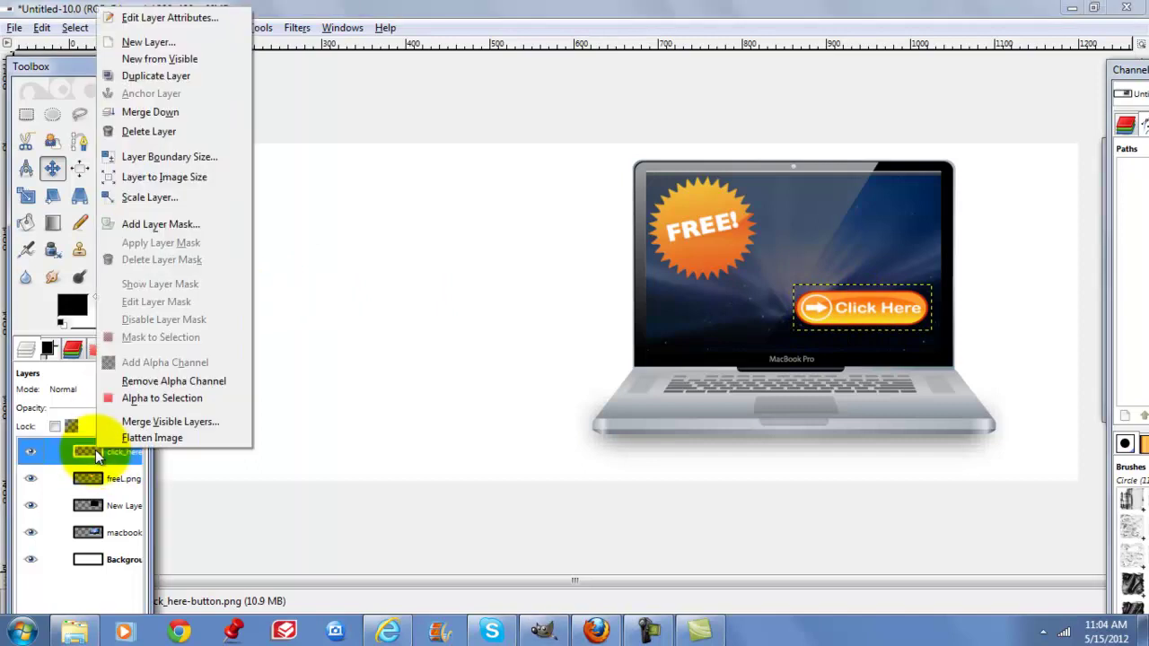
left_click(193, 76)
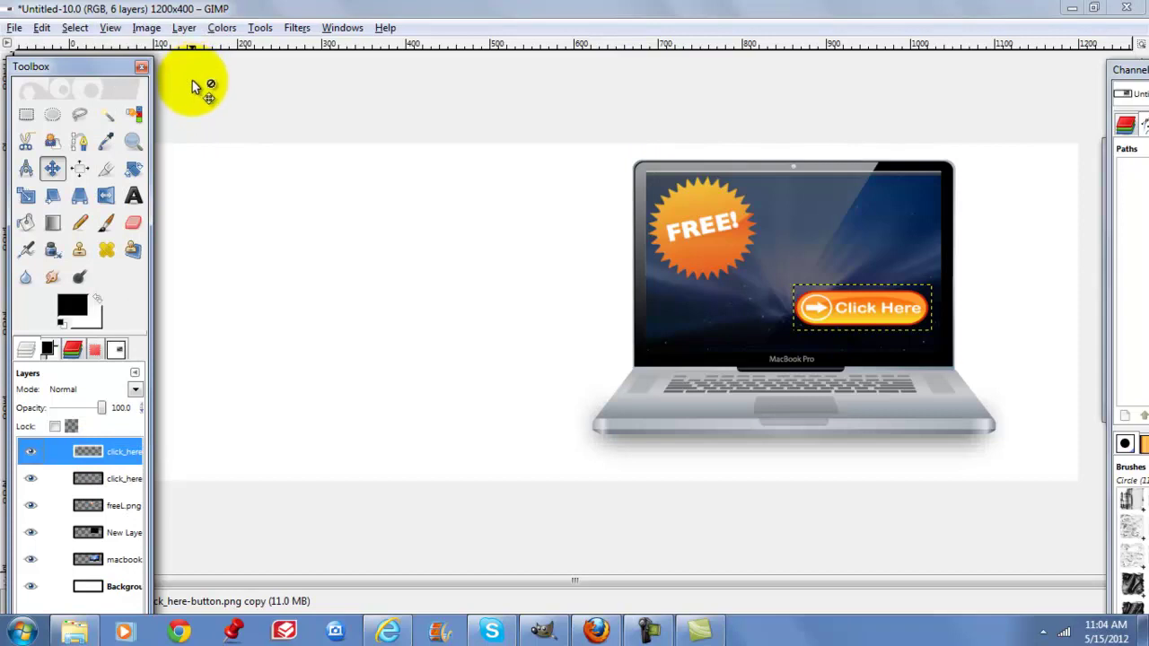
left_click(184, 27)
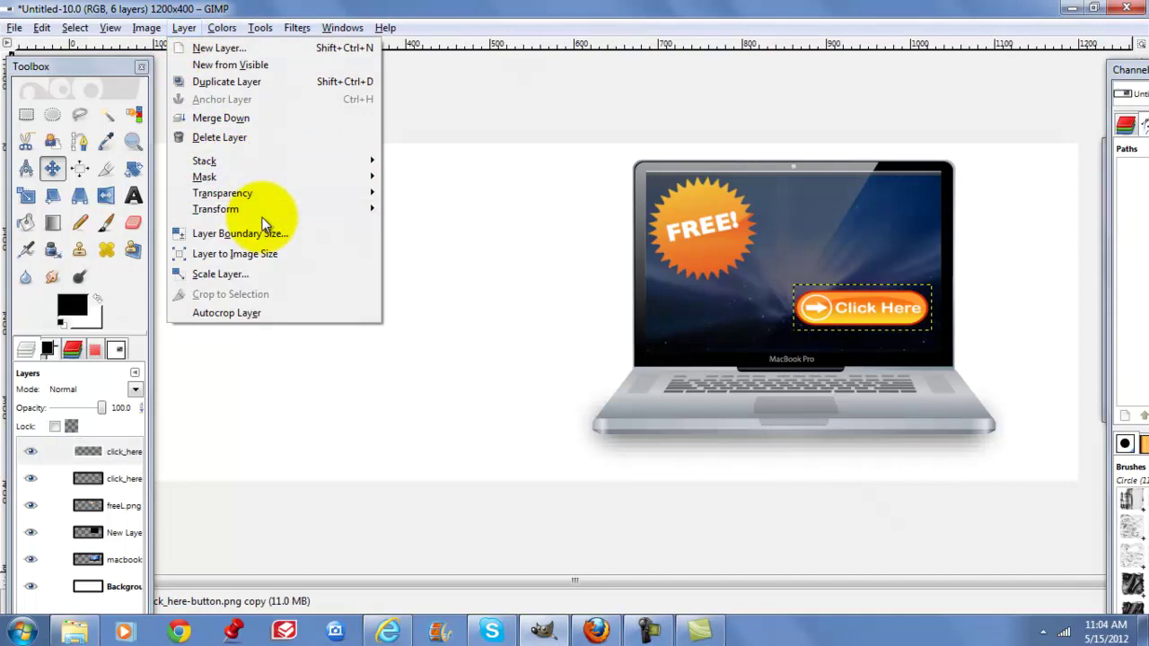
mouse_move(263, 208)
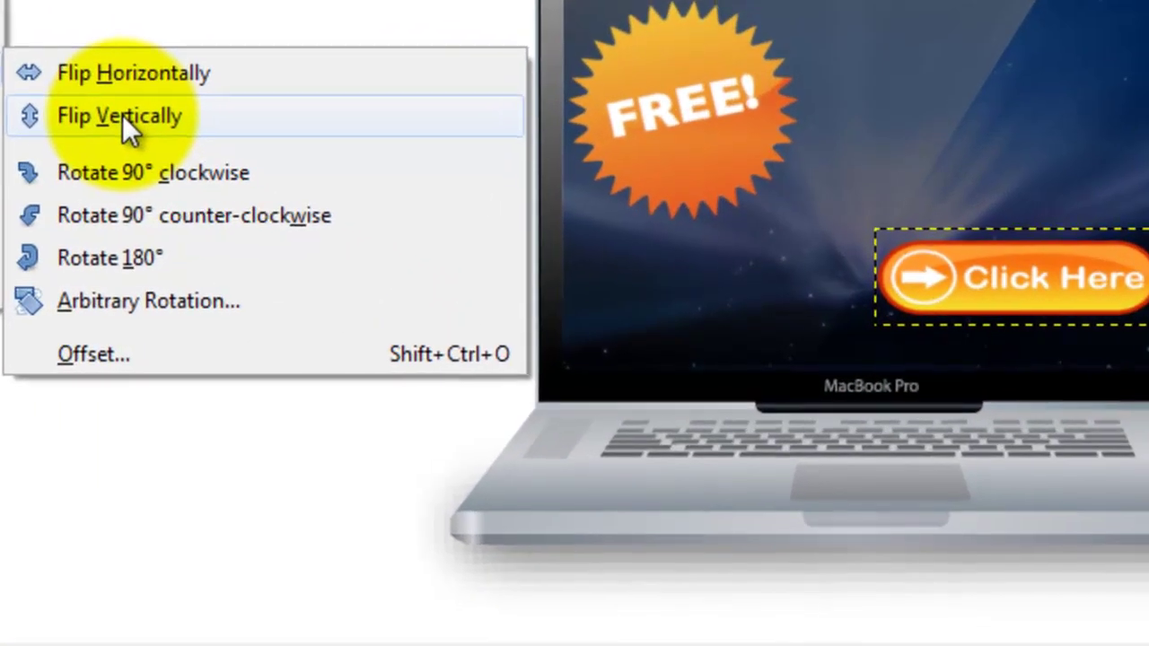
left_click(434, 231)
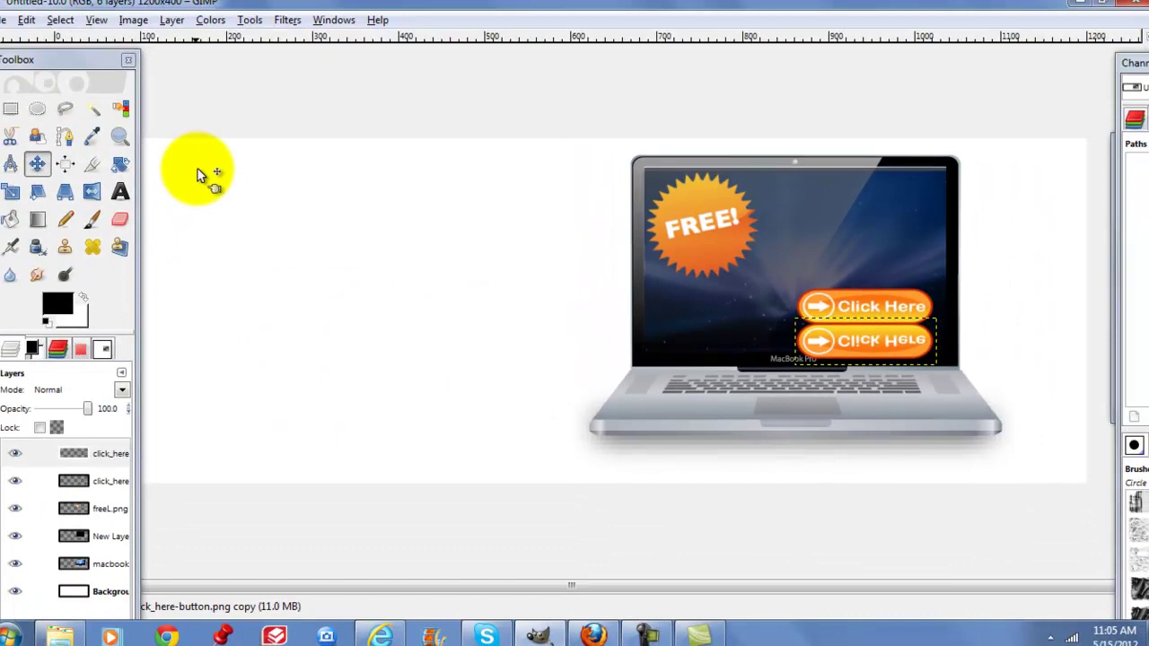
- Select the flipped Click Here copy, erase it down to a thin reflection strip, and deselect
left_click(26, 114)
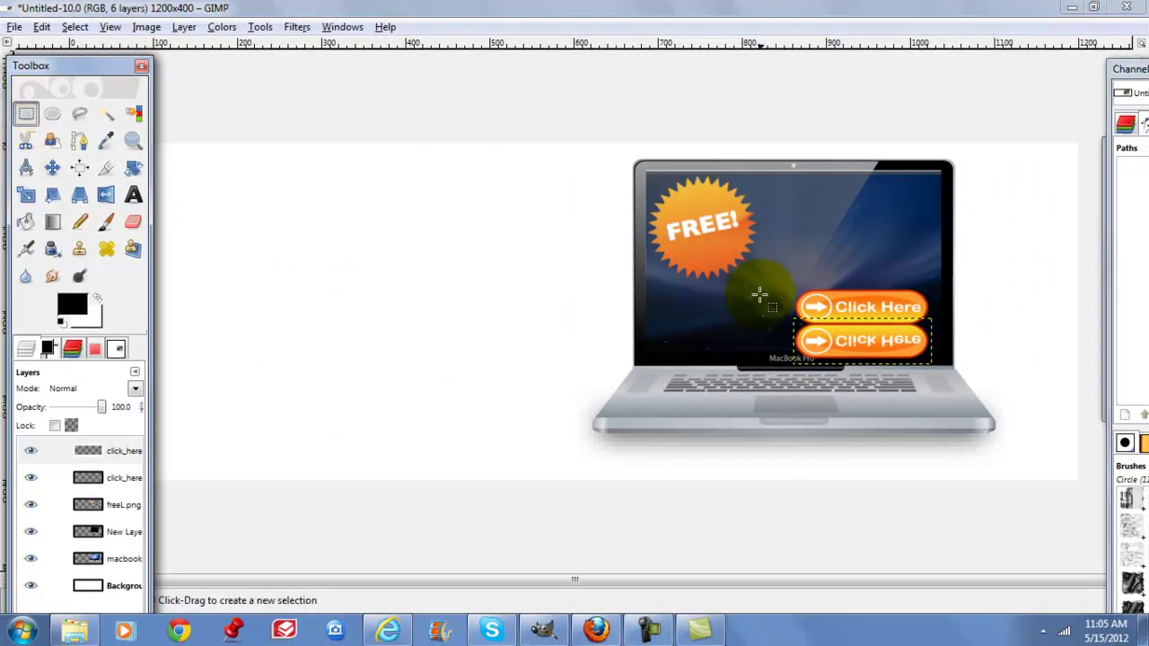
left_click(786, 337)
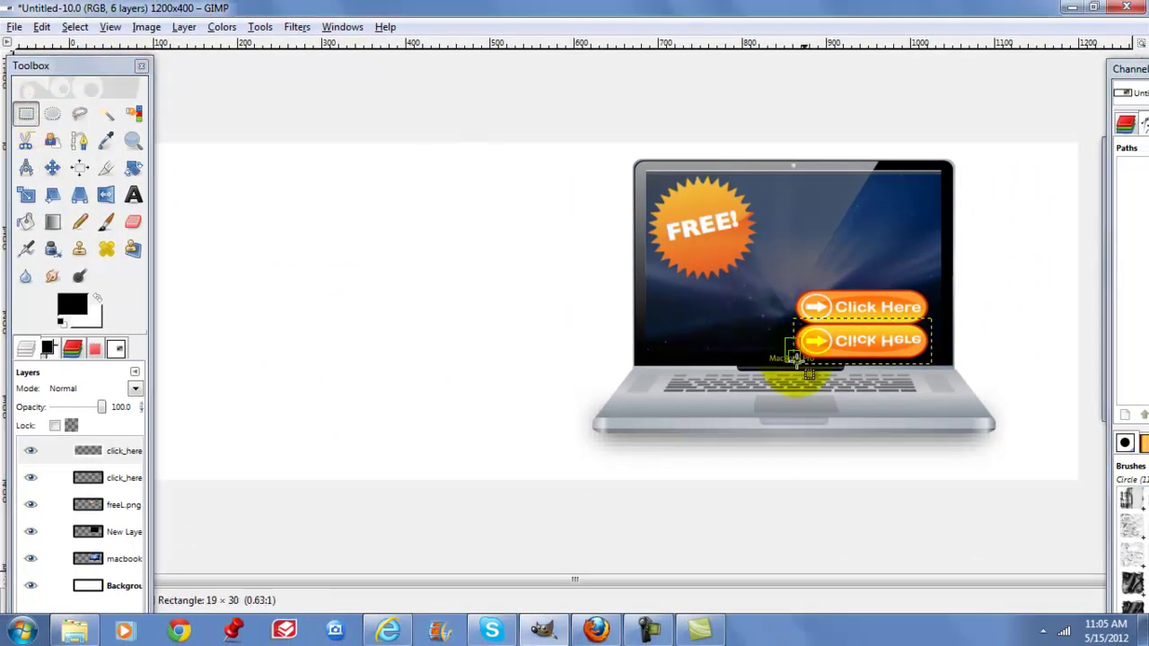
left_click_drag(795, 358, 939, 363)
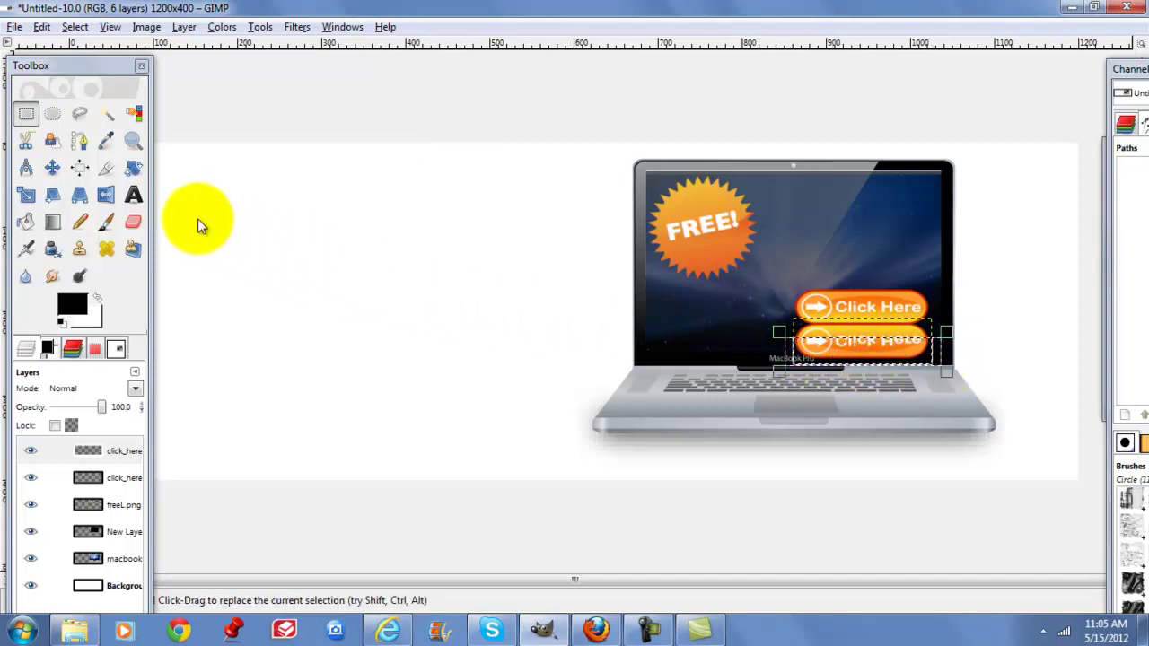
left_click(127, 229)
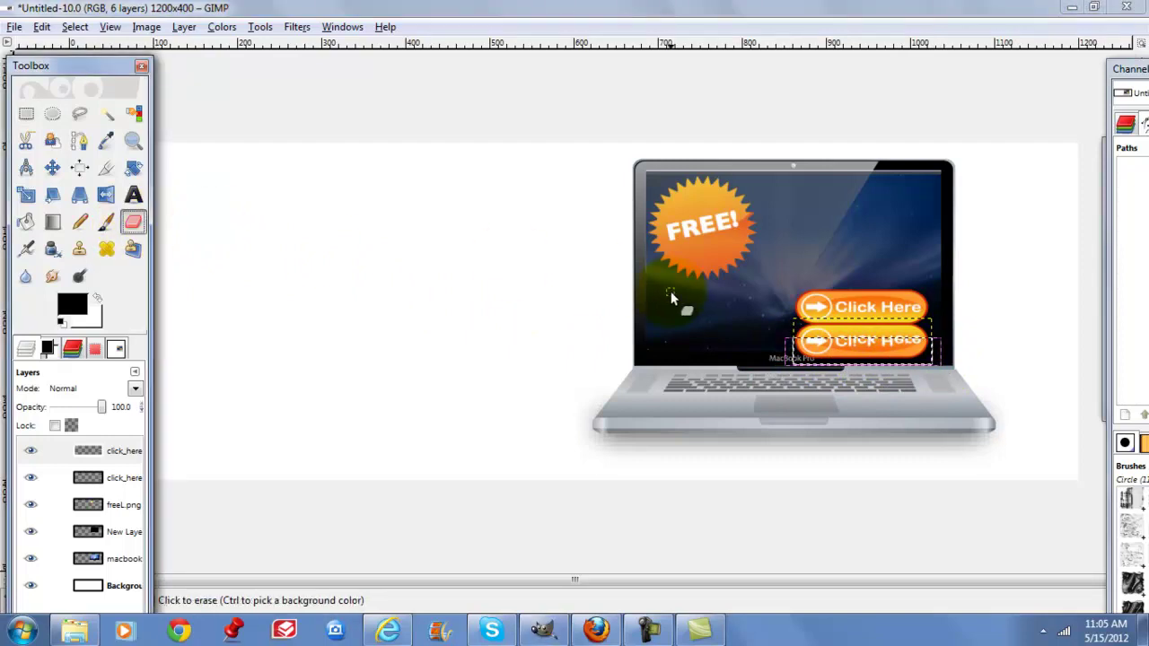
mouse_move(793, 368)
left_mouse_down()
mouse_move(832, 325)
mouse_move(780, 352)
mouse_move(918, 338)
mouse_move(890, 340)
mouse_move(915, 358)
mouse_move(846, 365)
mouse_move(961, 369)
mouse_move(898, 362)
mouse_move(953, 378)
mouse_move(924, 345)
mouse_move(982, 360)
mouse_move(918, 370)
left_mouse_up()
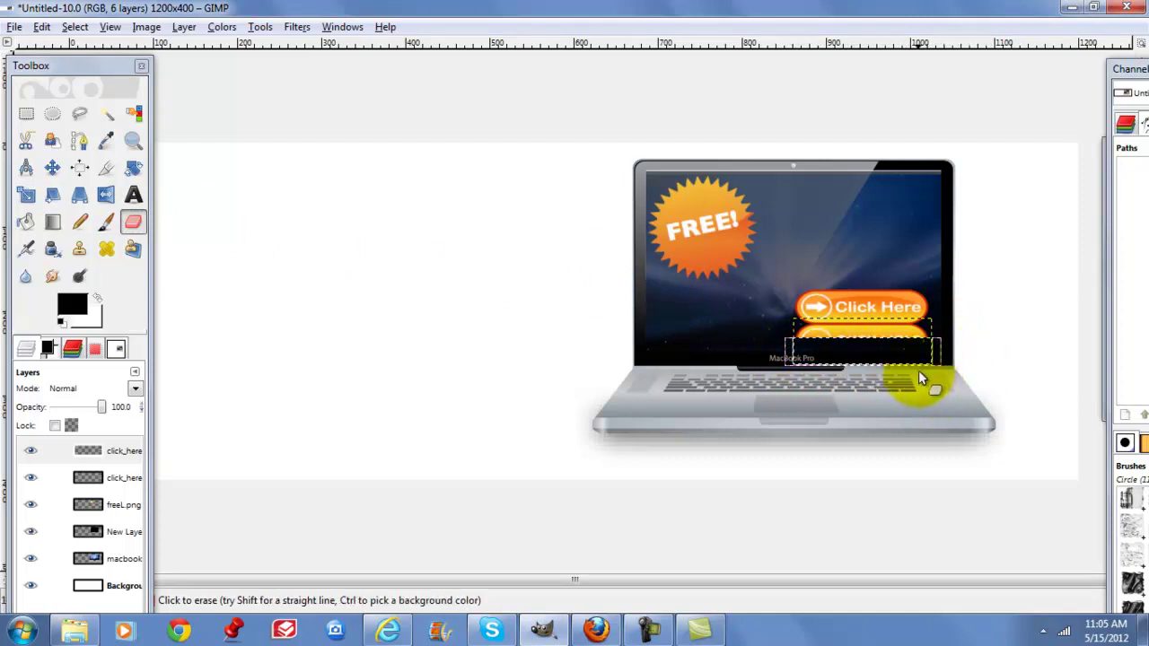
left_click(75, 33)
left_click(87, 69)
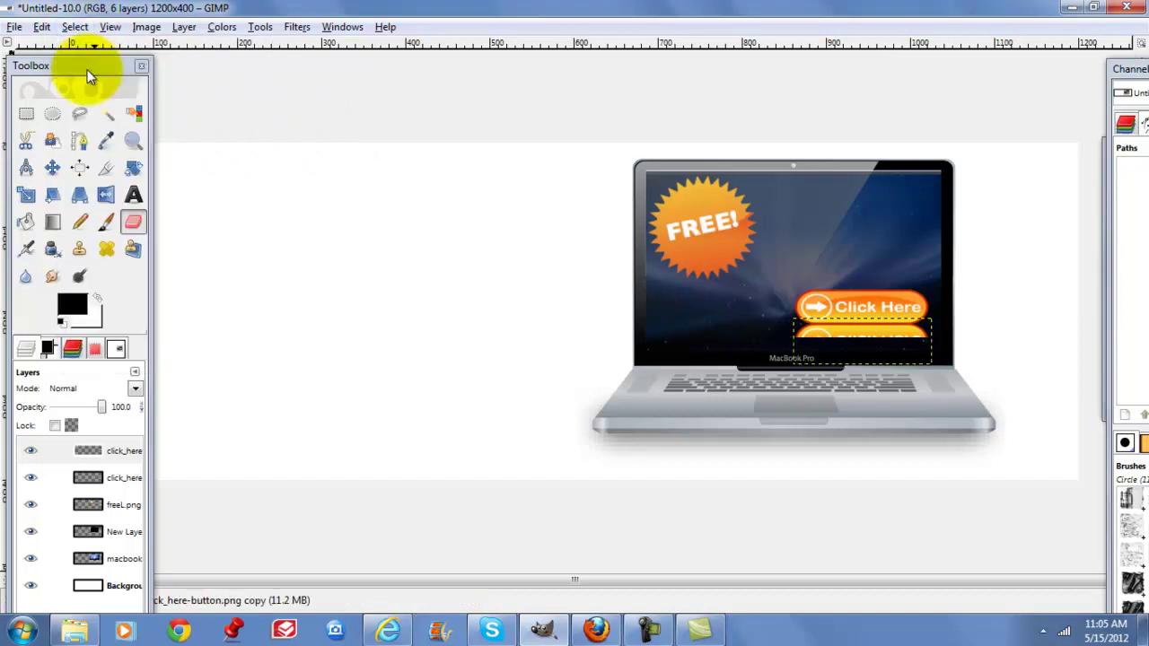
left_click_drag(87, 69, 107, 77)
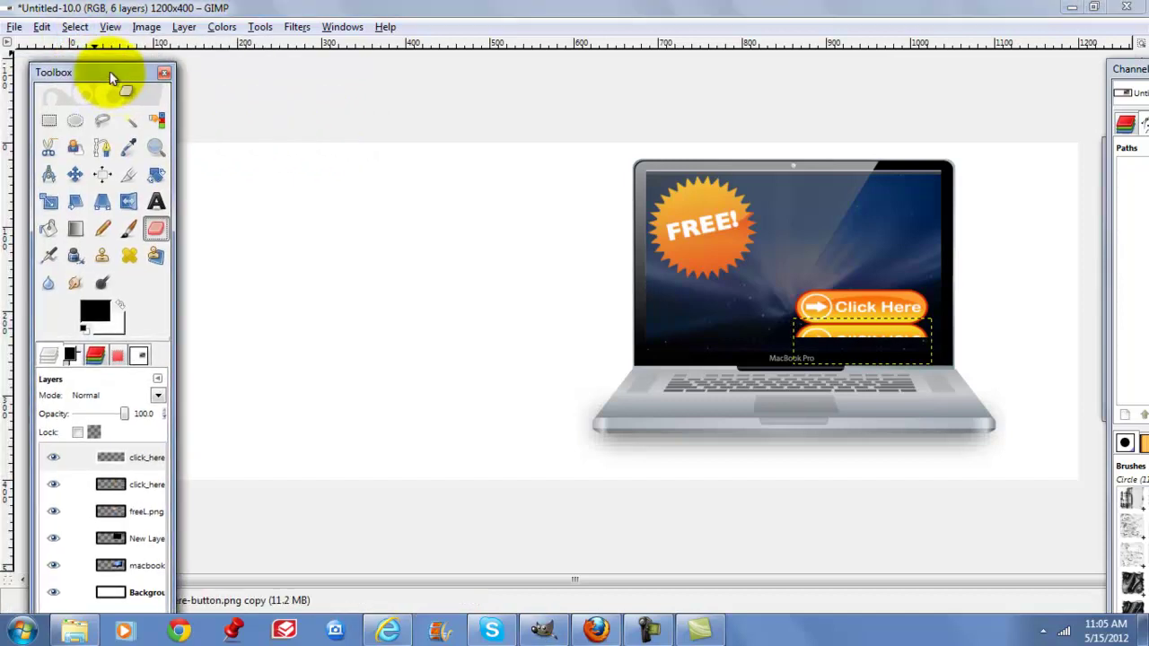
- Type FREE on the laptop screen and move it left beside the FREE! badge
left_click(157, 201)
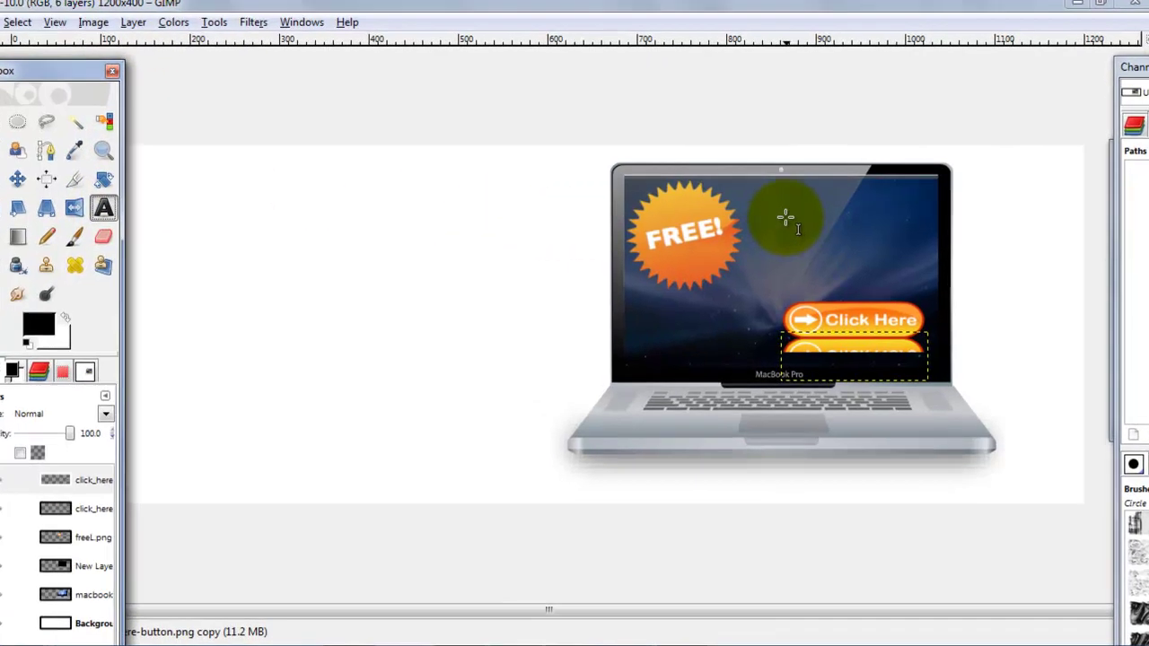
left_click(785, 218)
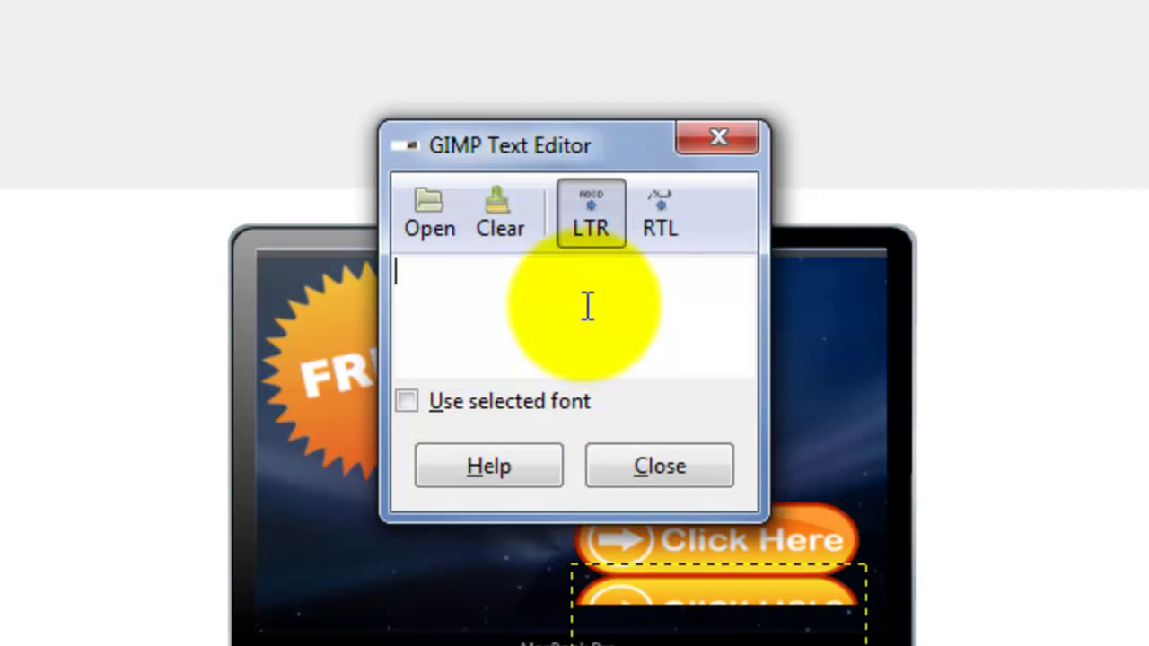
type("FREE")
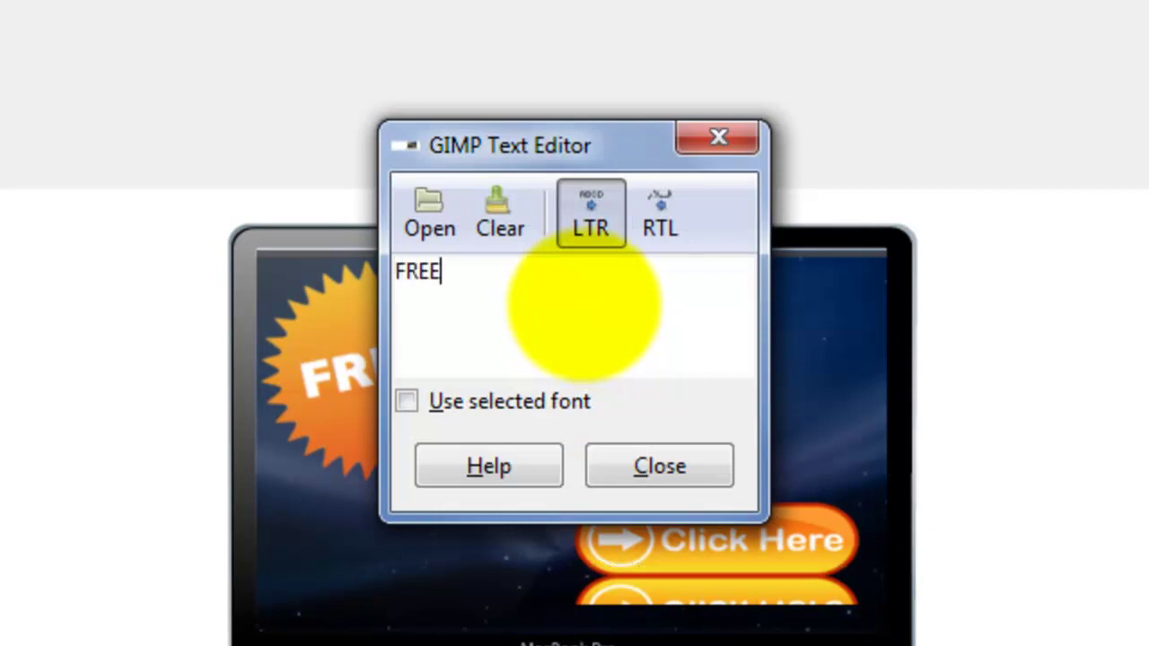
type("v")
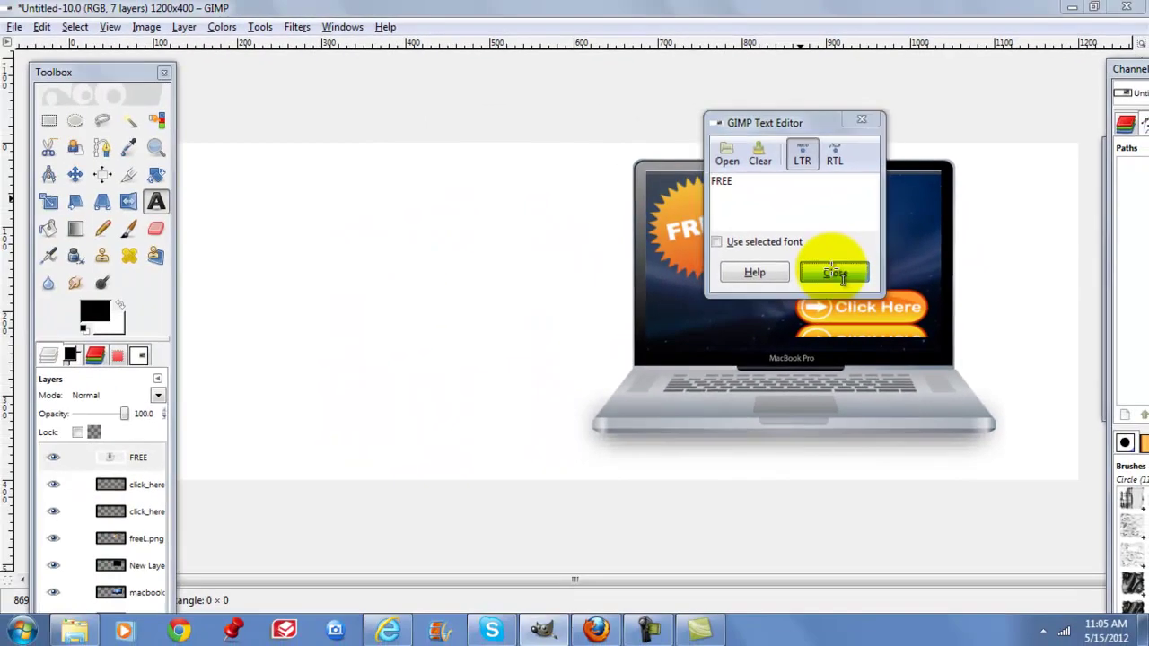
left_click(834, 273)
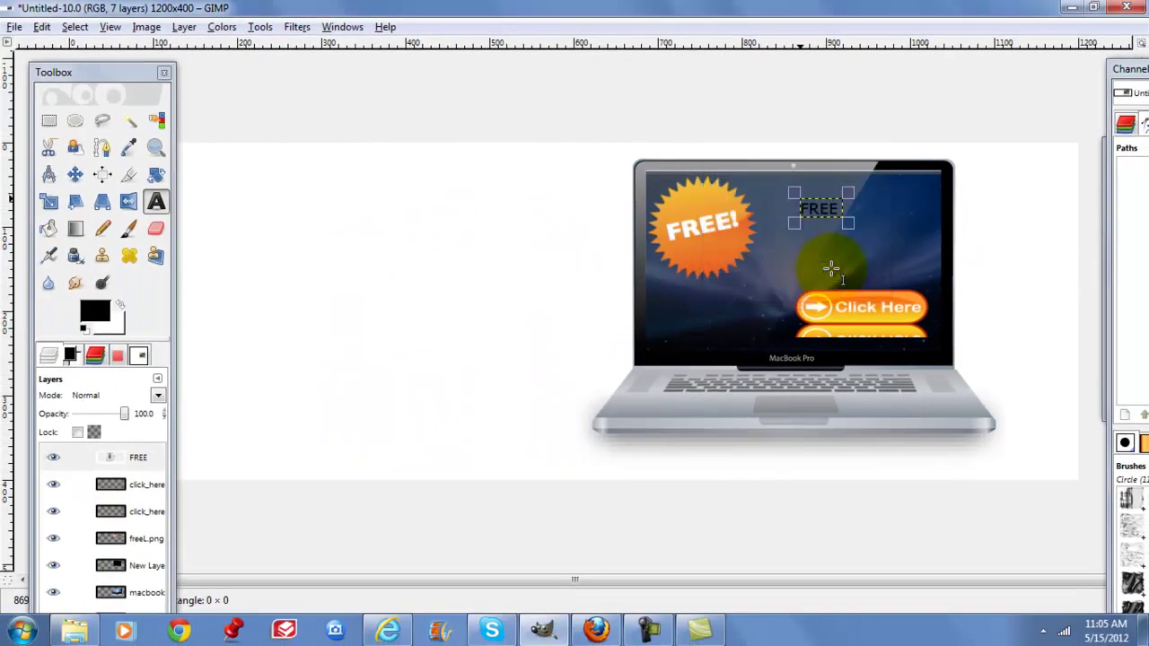
left_click(76, 176)
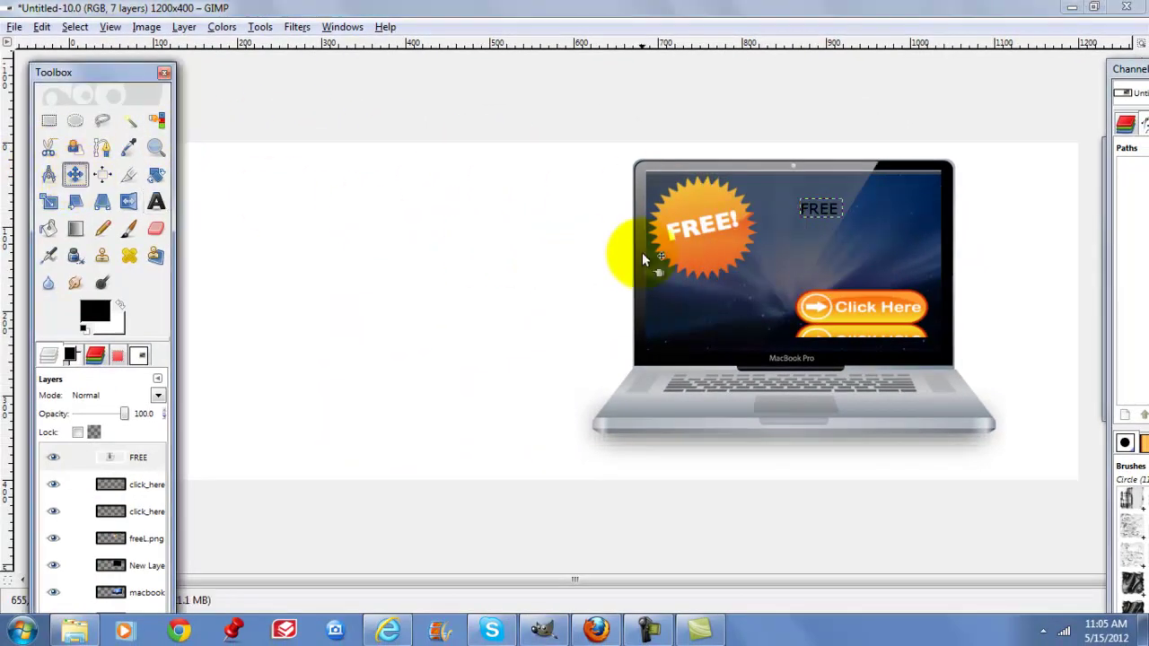
left_click(830, 209)
left_click_drag(825, 213, 788, 212)
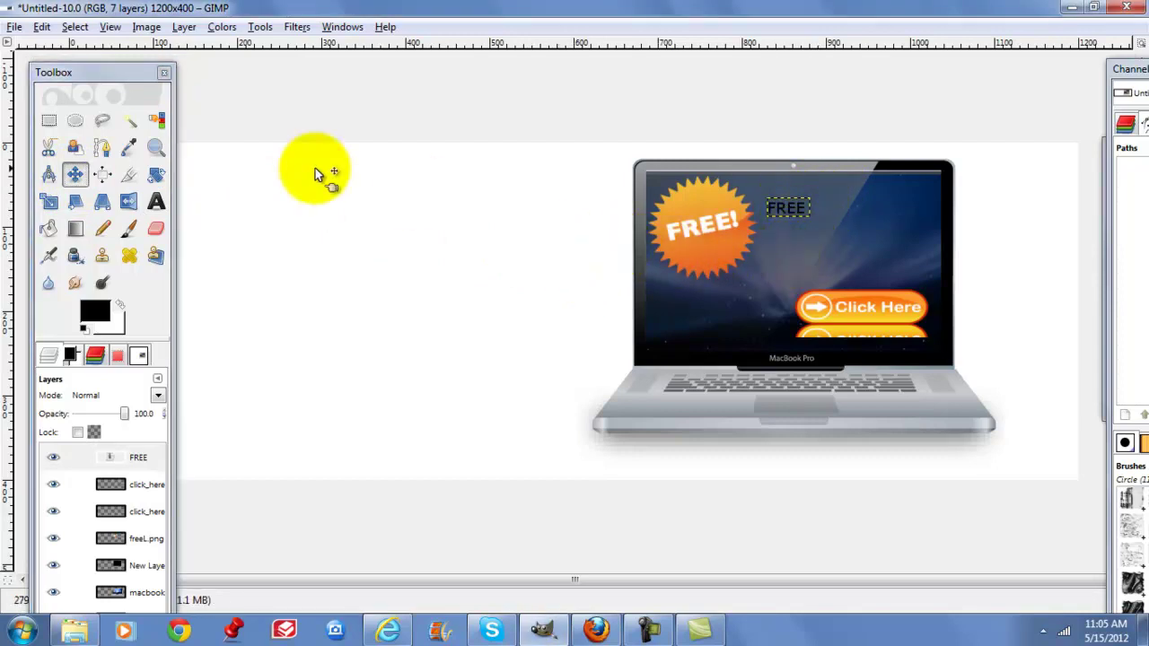
- Change the FREE text colour to red
left_click(162, 205)
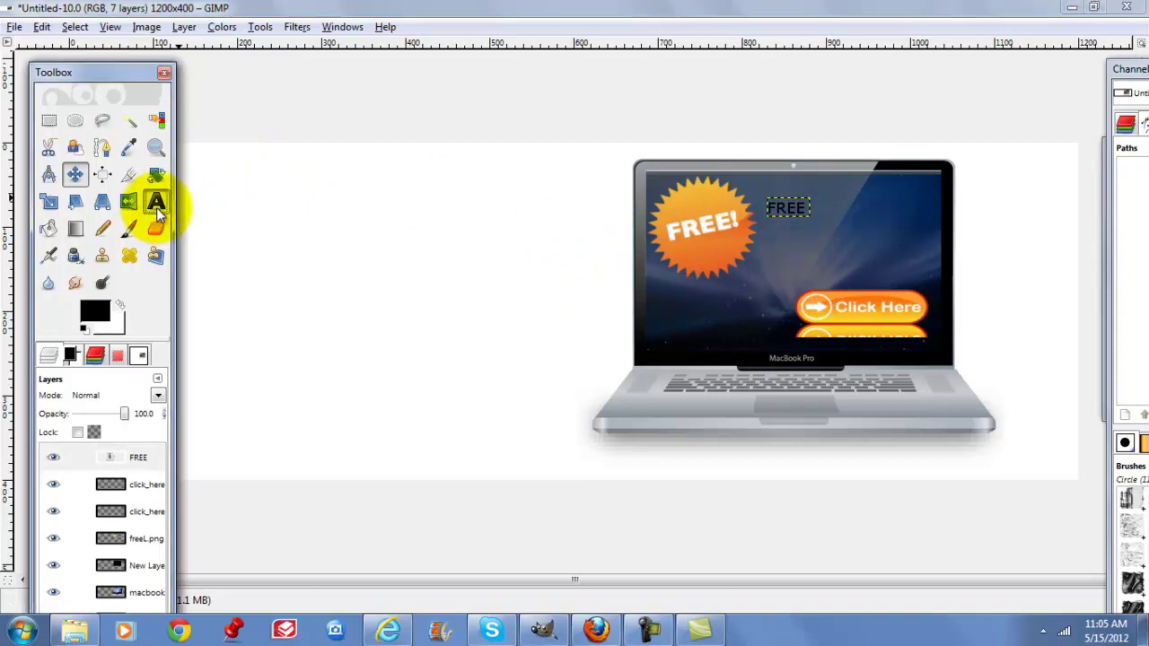
left_click(783, 210)
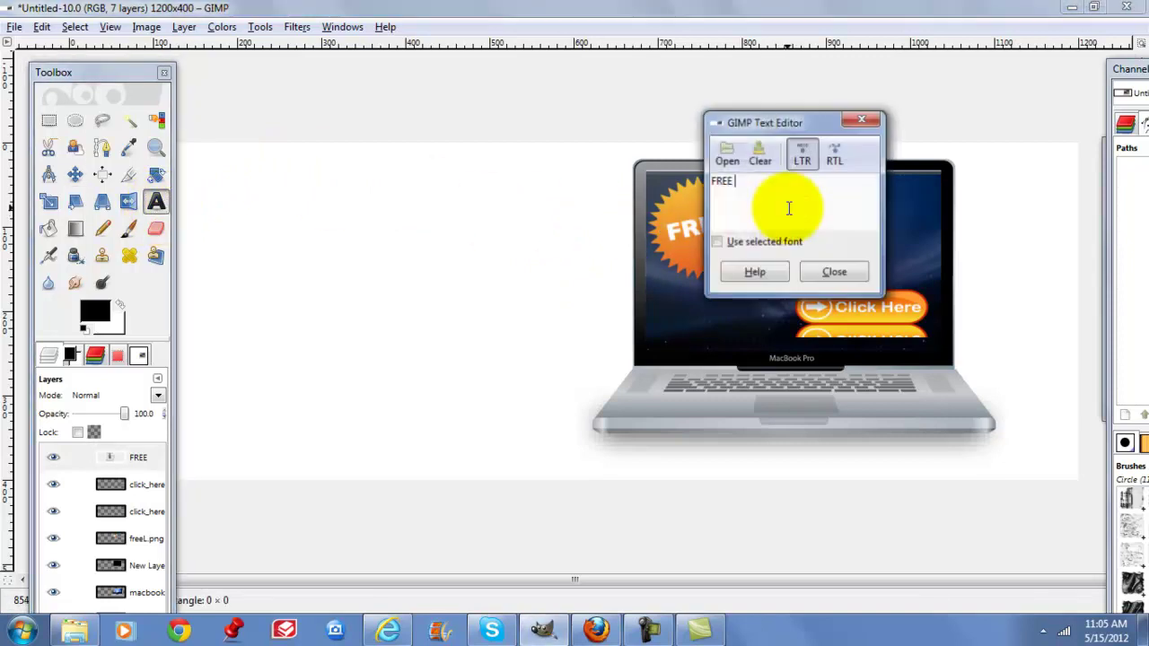
left_click(831, 272)
left_click_drag(1124, 89, 1064, 74)
left_click(1101, 224)
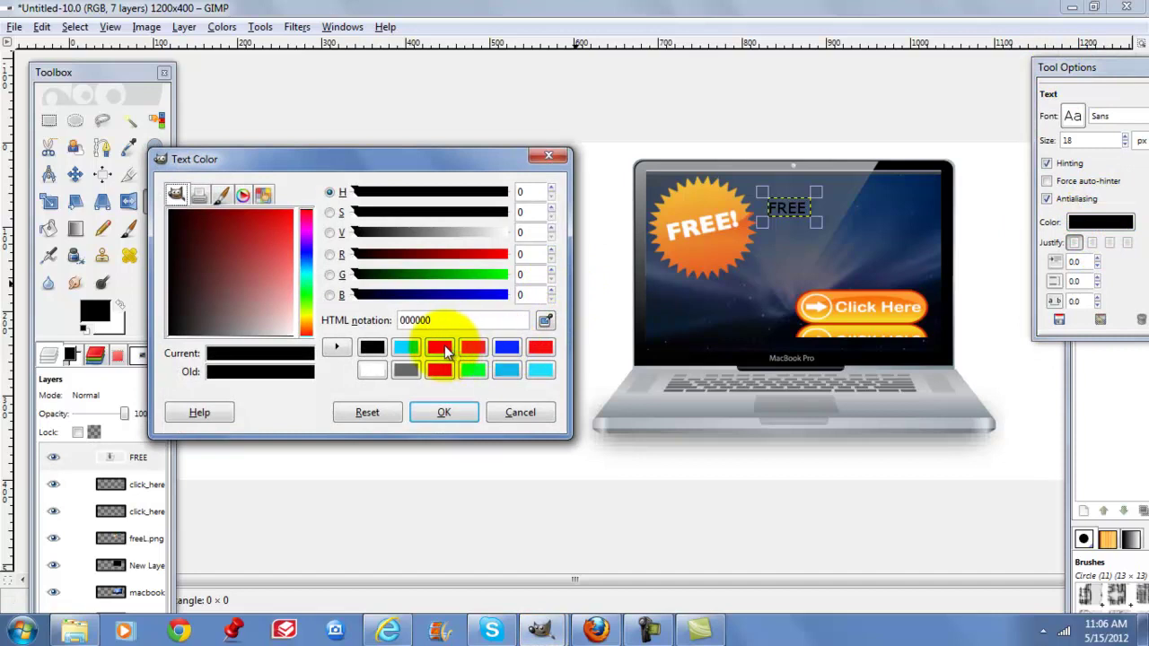
left_click(440, 349)
left_click(443, 412)
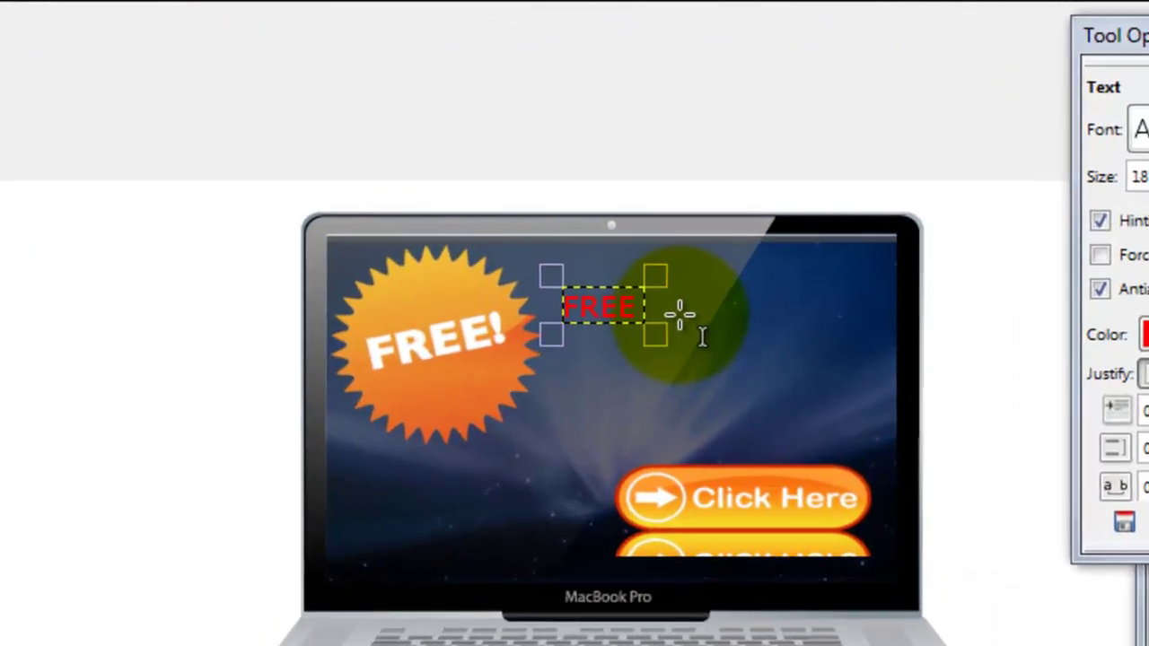
left_click(679, 313)
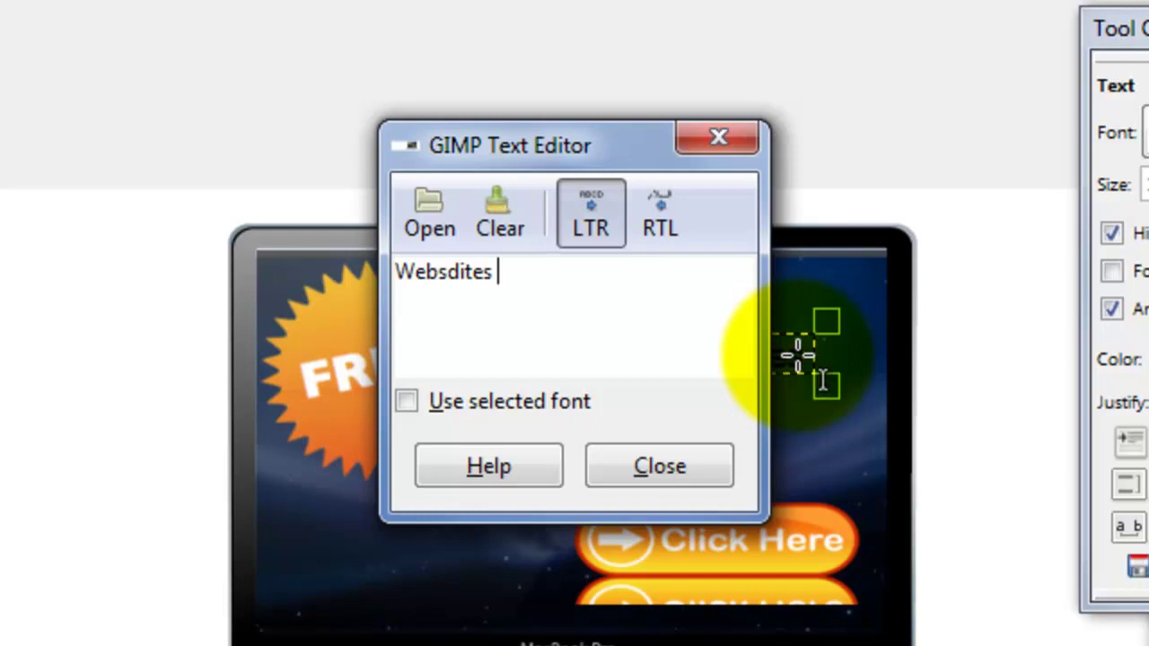
- Finish the line 'Websdites get starte right away.' and make its text white
type("ge")
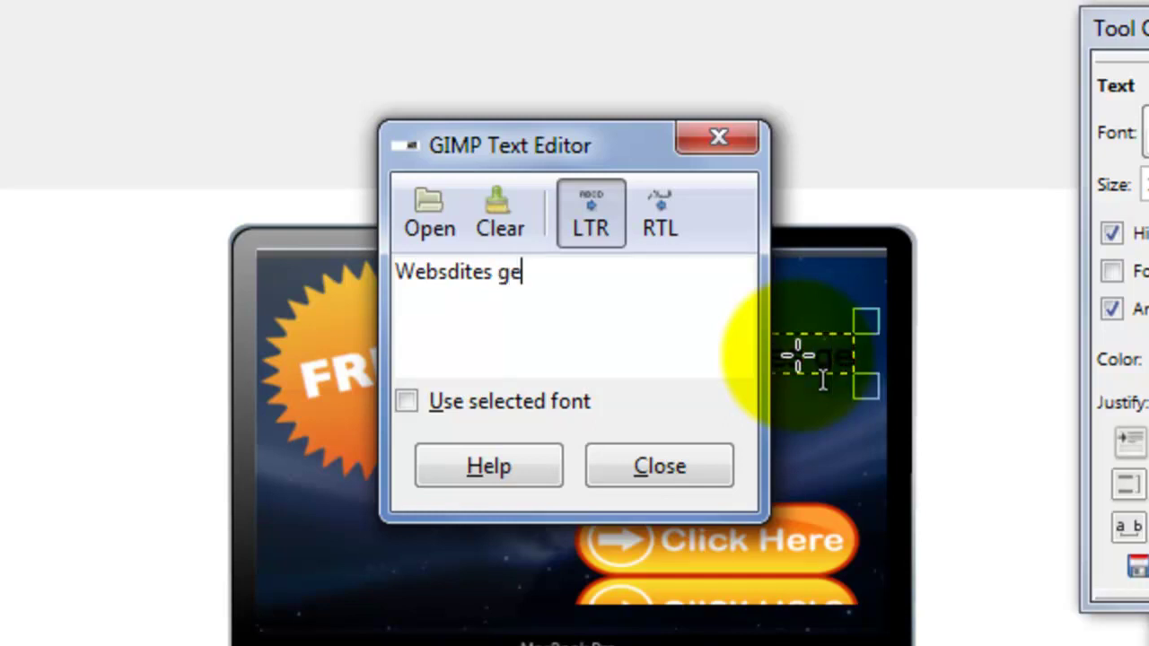
type("t star")
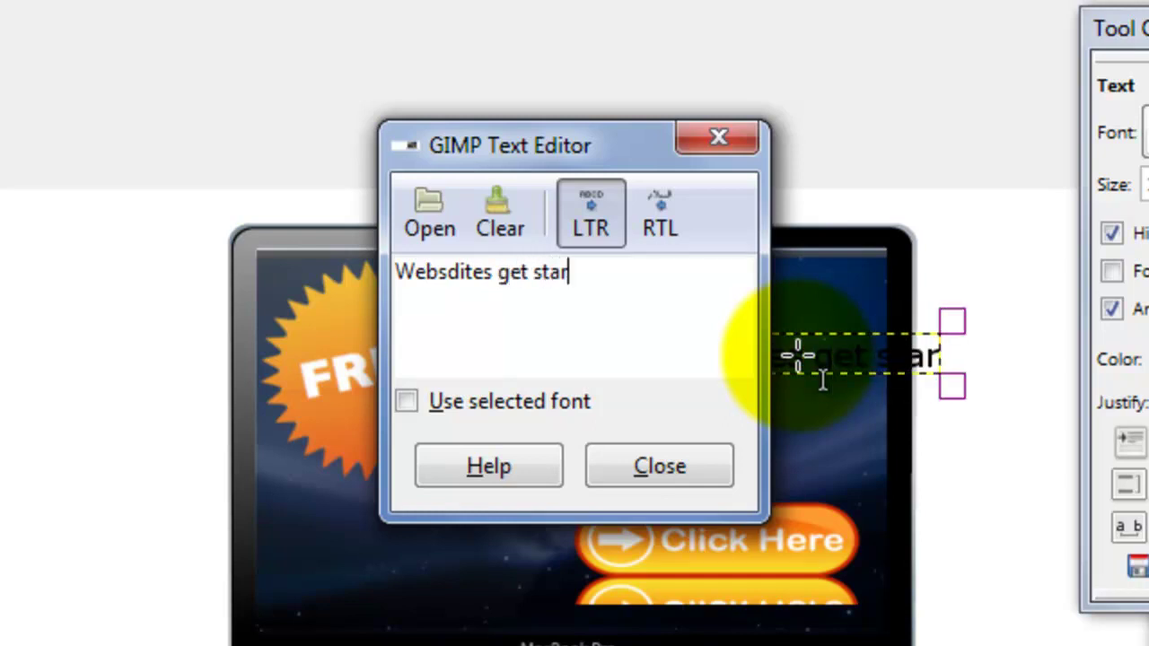
type("te ")
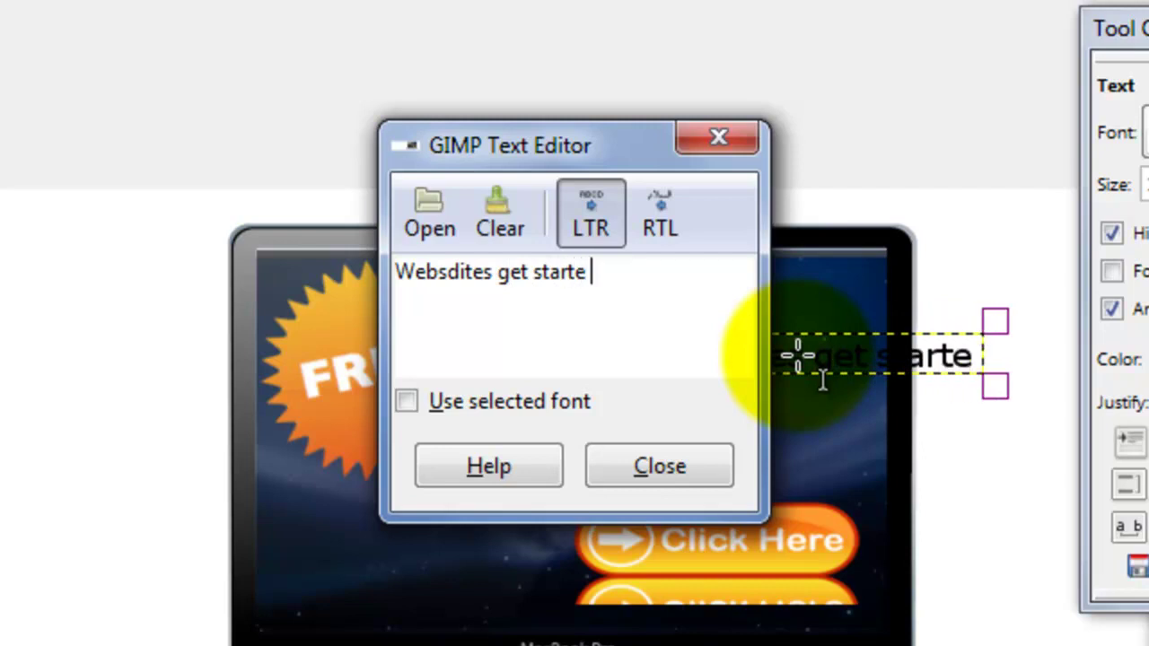
type("ri")
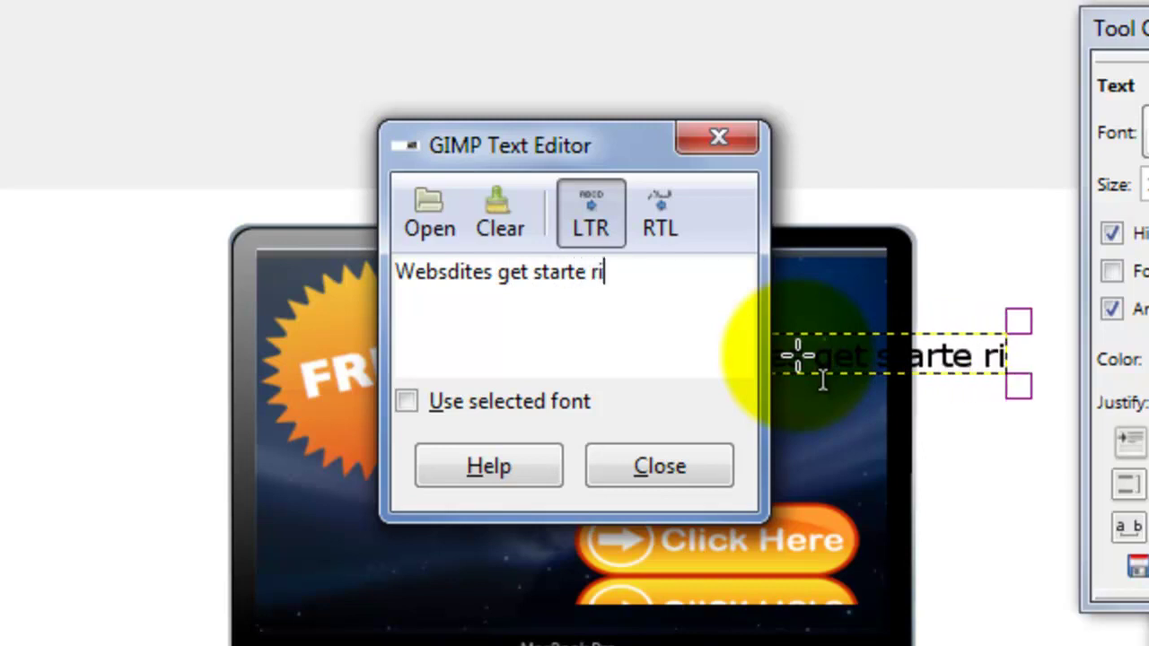
type("ght away.")
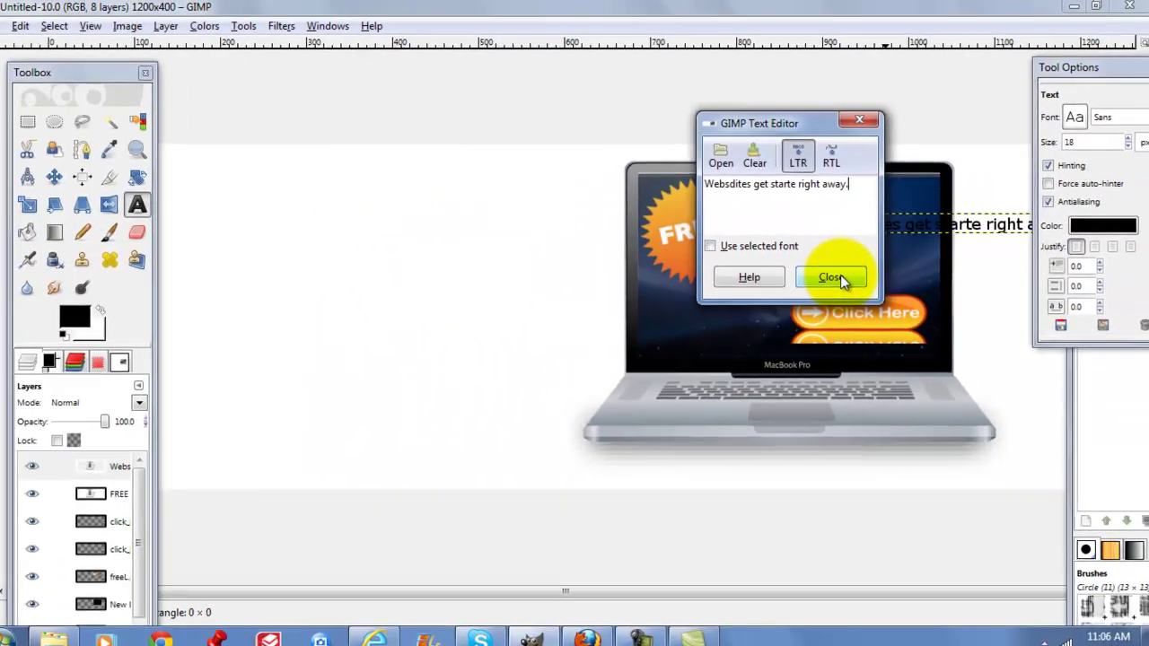
left_click(660, 466)
left_click(1090, 224)
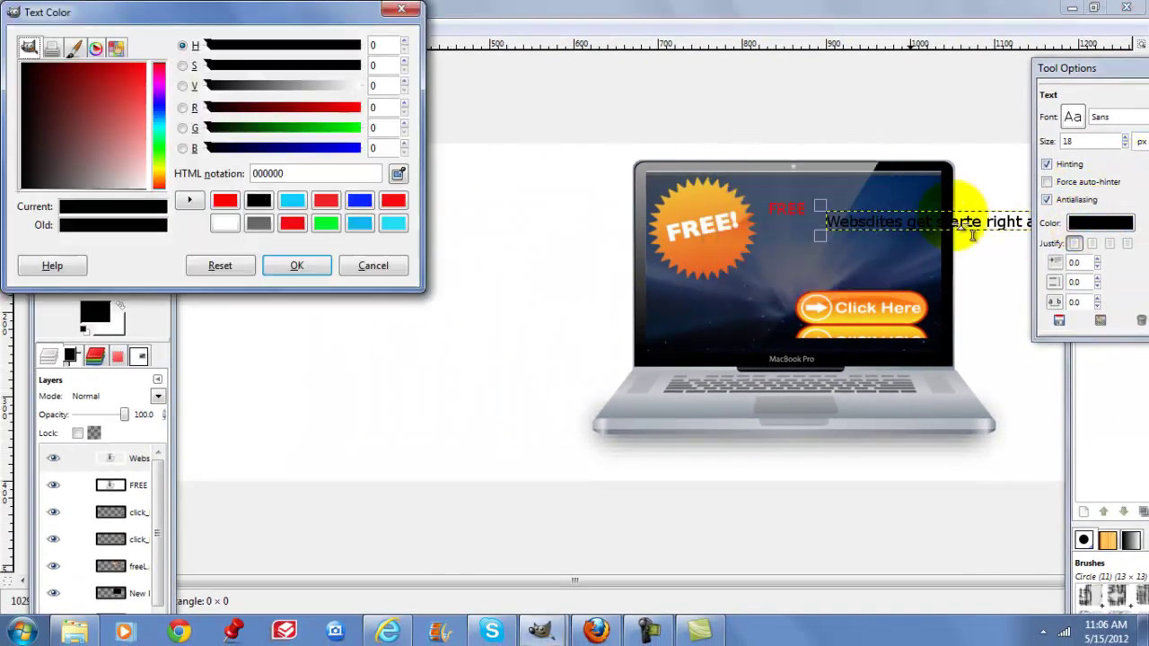
left_click(227, 223)
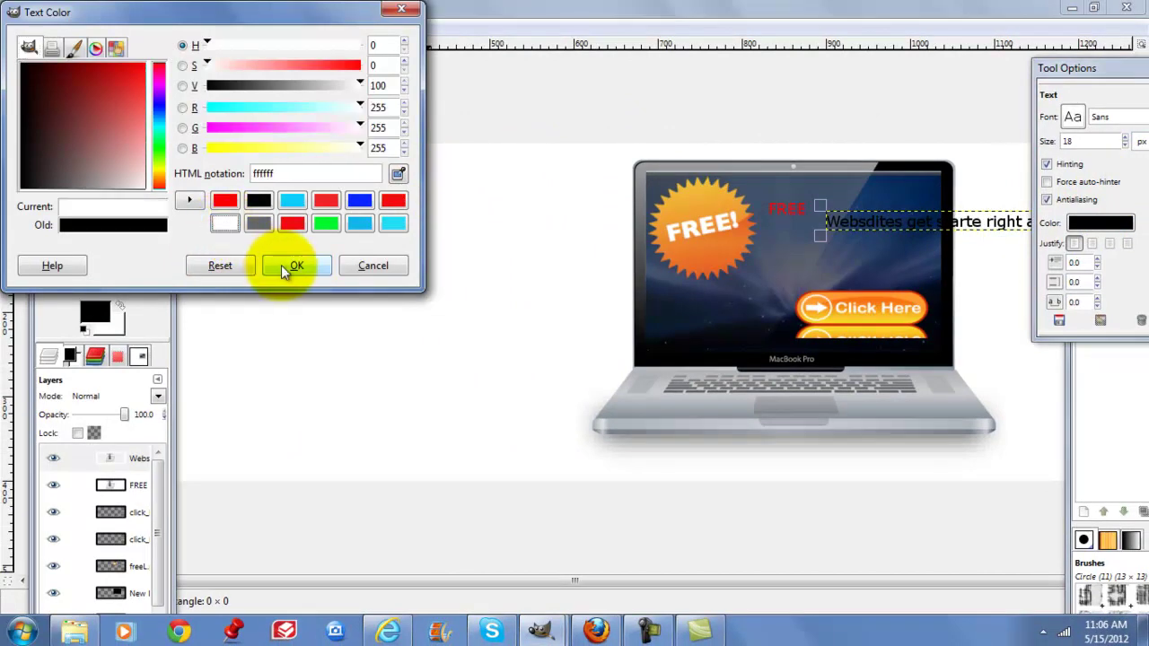
left_click(282, 265)
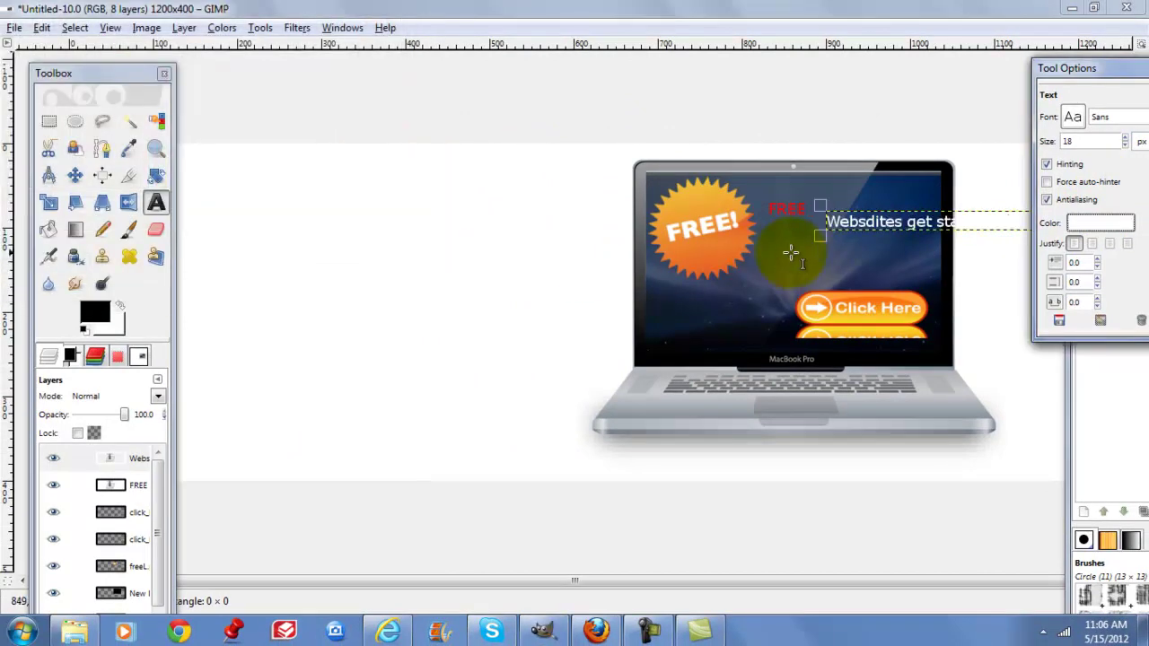
- Move the white text line up beside the badge, just under the red FREE
left_click(74, 176)
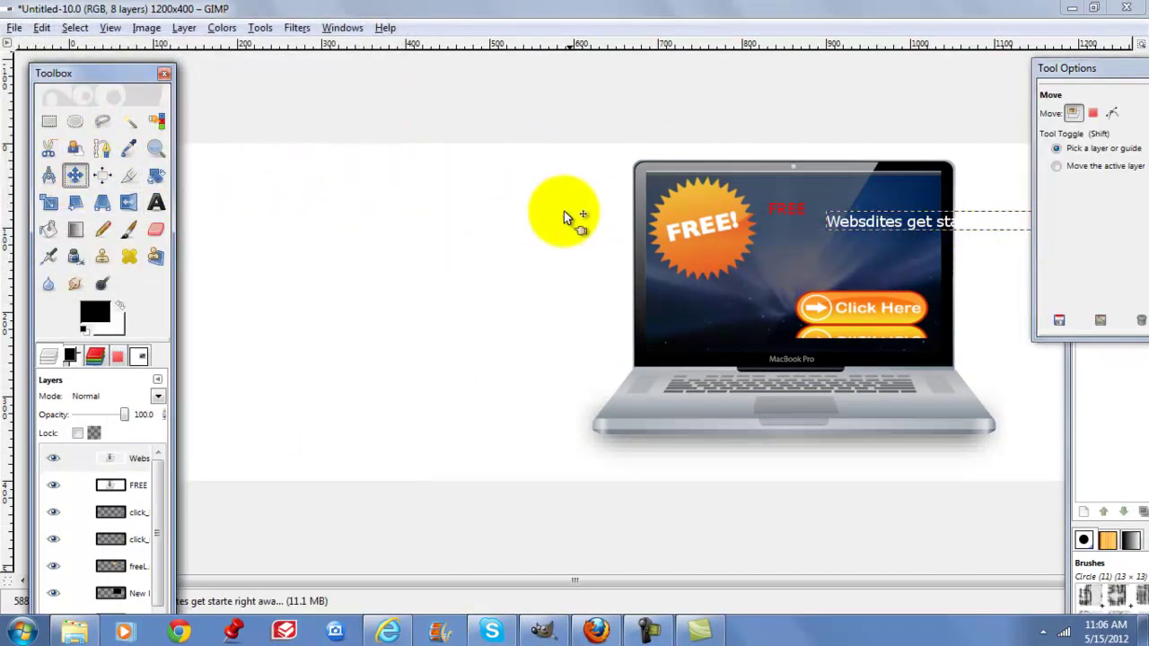
left_click(883, 224)
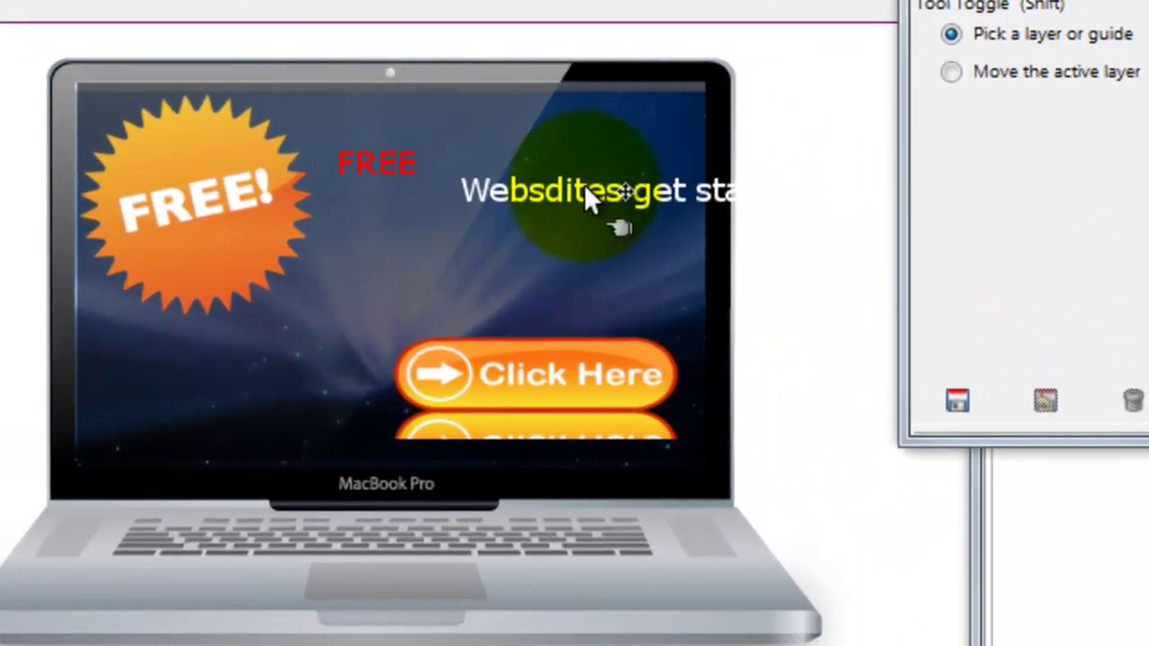
left_click(894, 226)
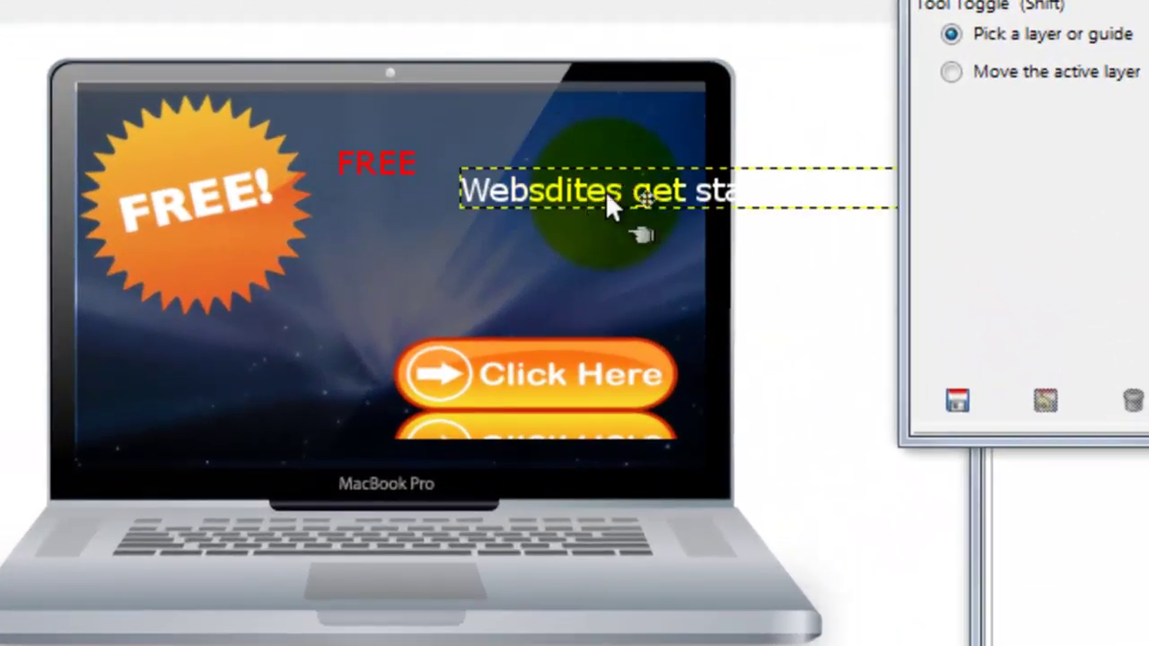
left_click_drag(764, 205, 527, 262)
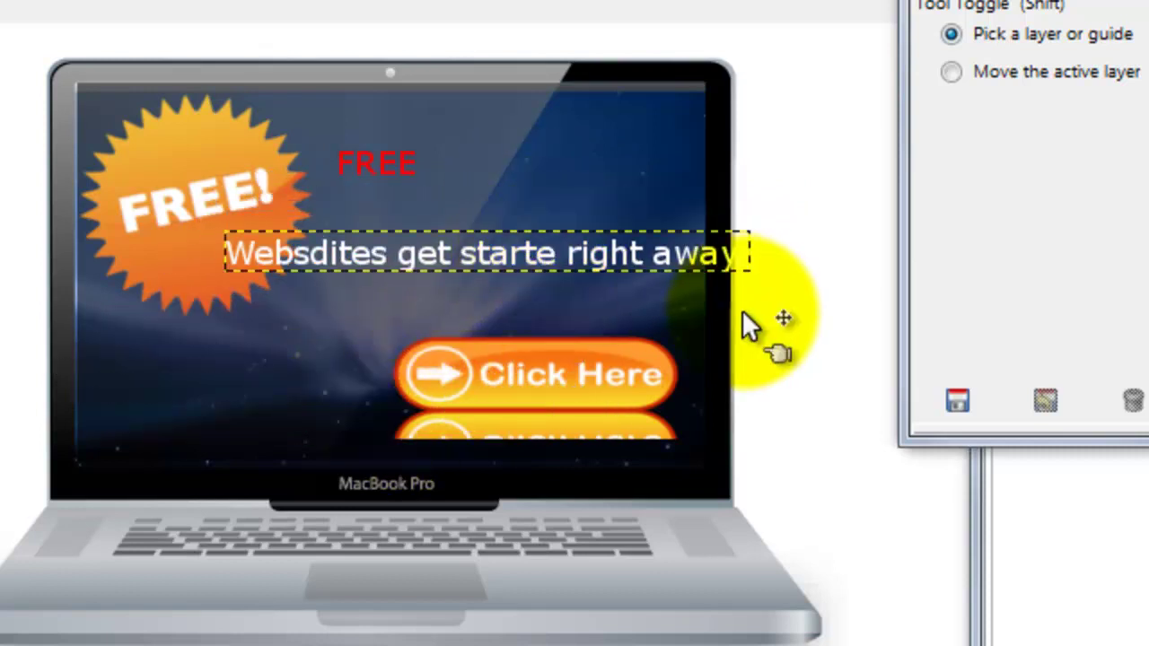
mouse_move(408, 72)
left_mouse_down()
mouse_move(709, 97)
mouse_move(815, 123)
mouse_move(423, 84)
left_mouse_up()
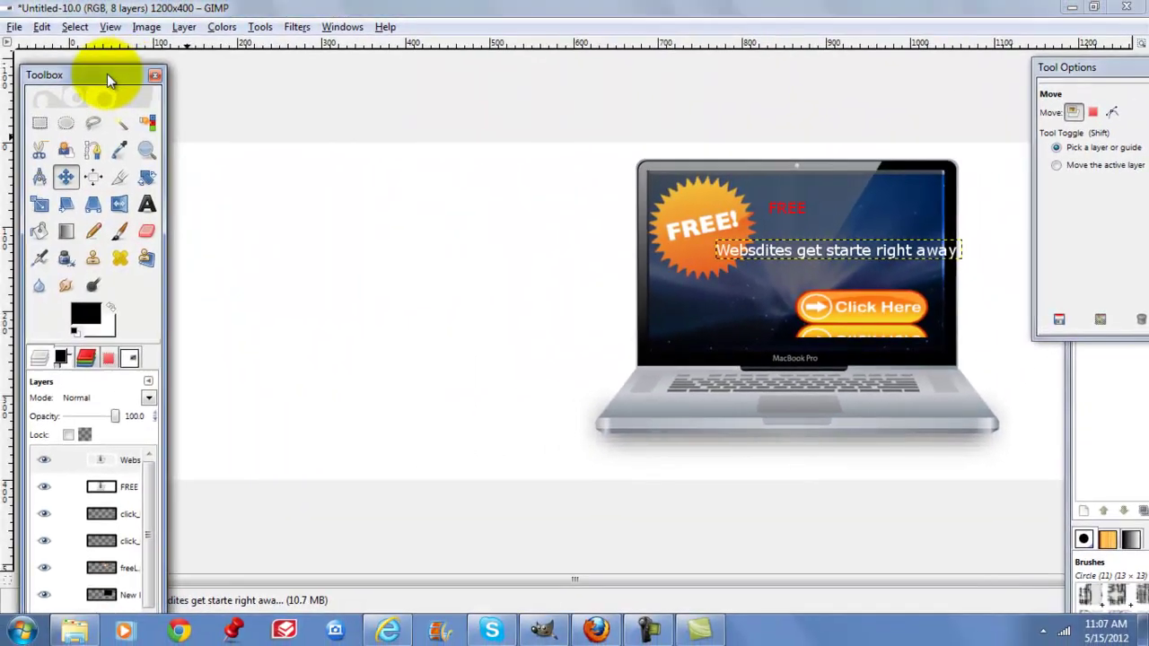
left_click_drag(107, 74, 83, 50)
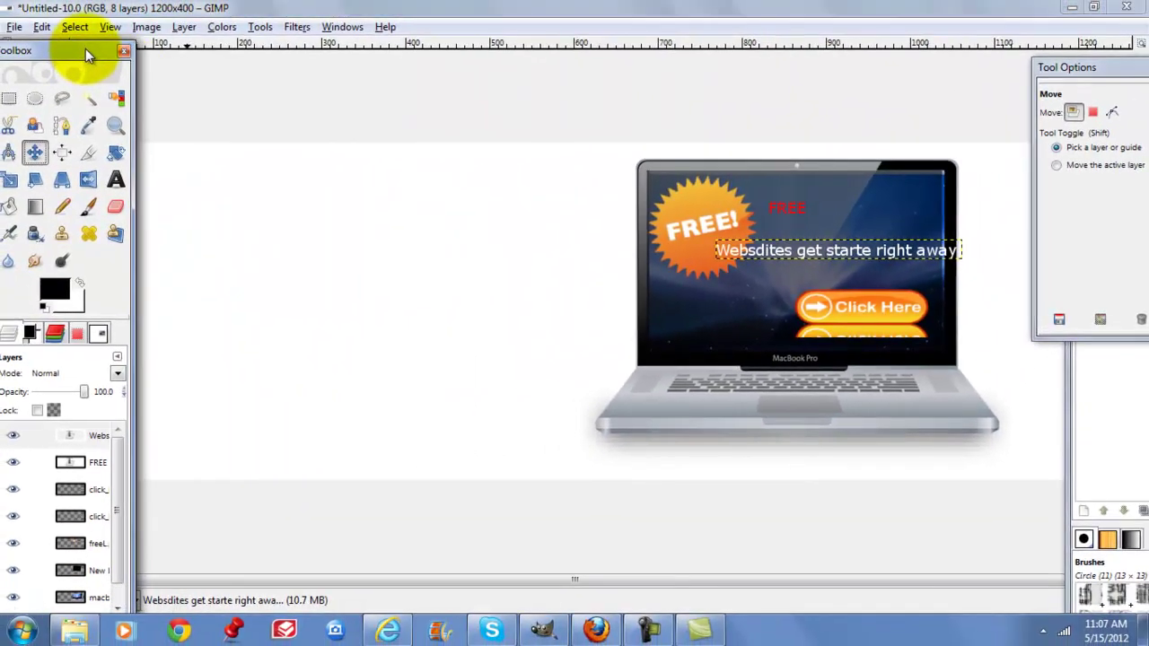
- Close the laptop ad without saving and create a new blank 1200x400 image
left_click(1126, 7)
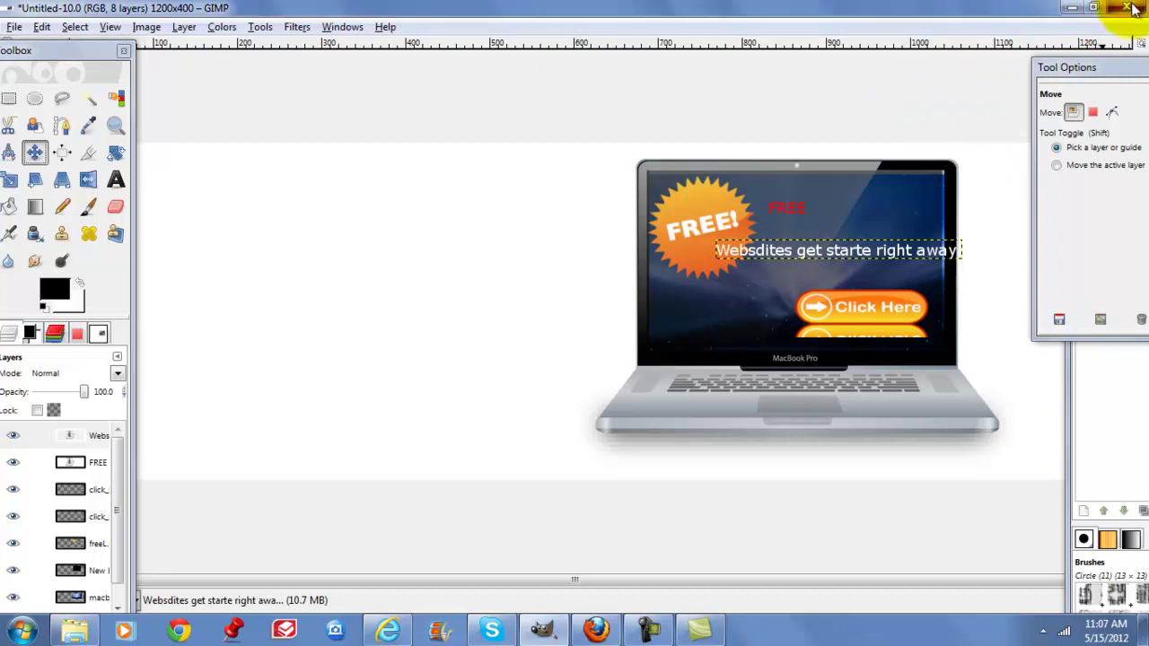
left_click(586, 392)
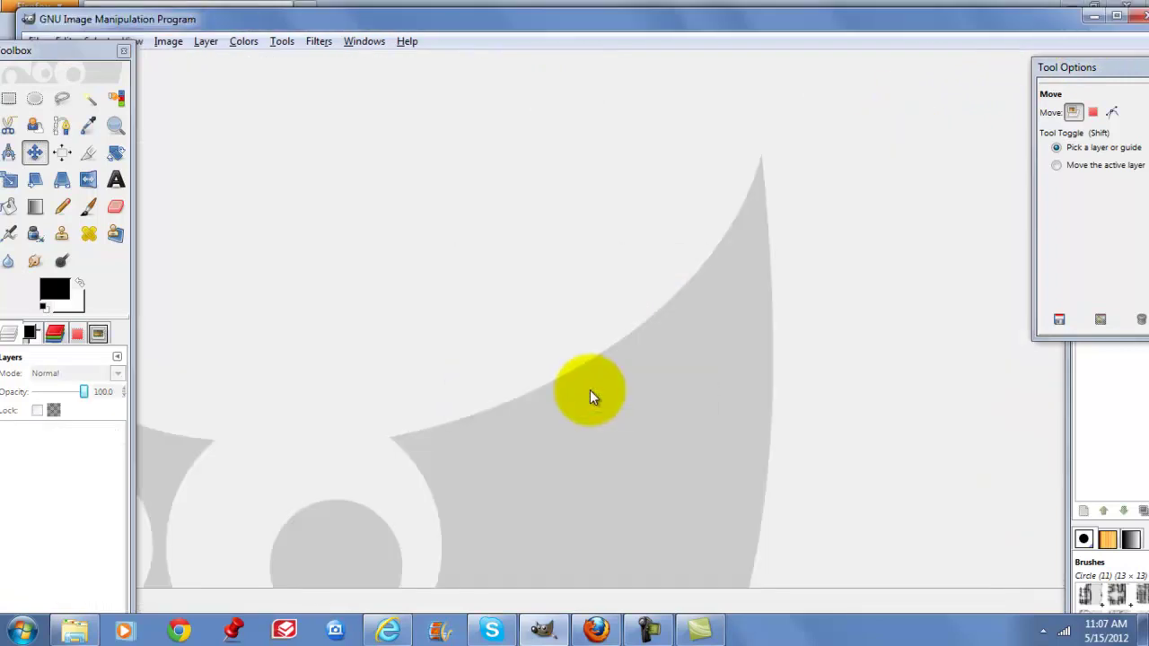
left_click_drag(62, 50, 118, 71)
left_click(36, 42)
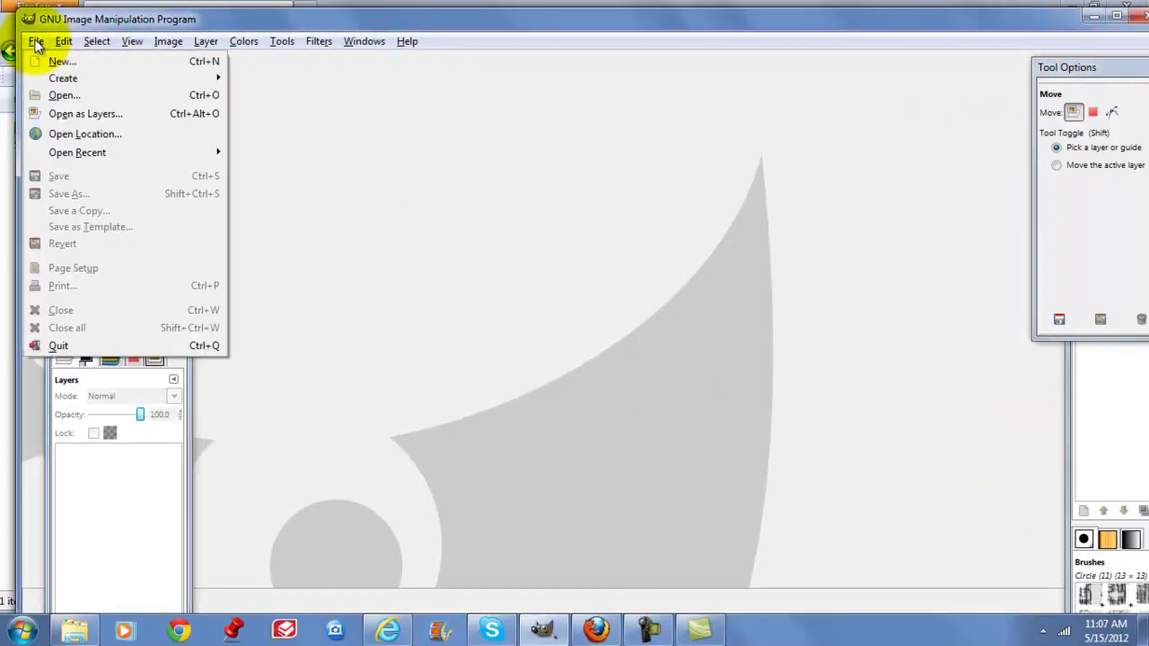
left_click(43, 60)
left_click(437, 332)
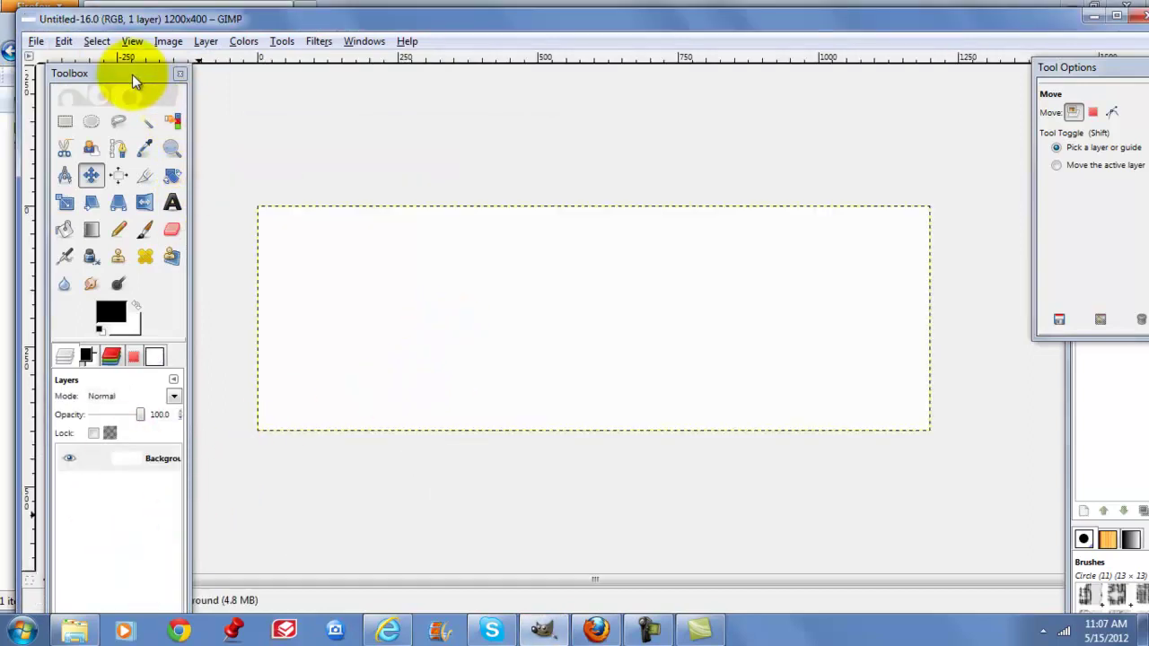
- View the new image at 100% zoom and bring up the PNG picture search results
left_click_drag(132, 75, 279, 106)
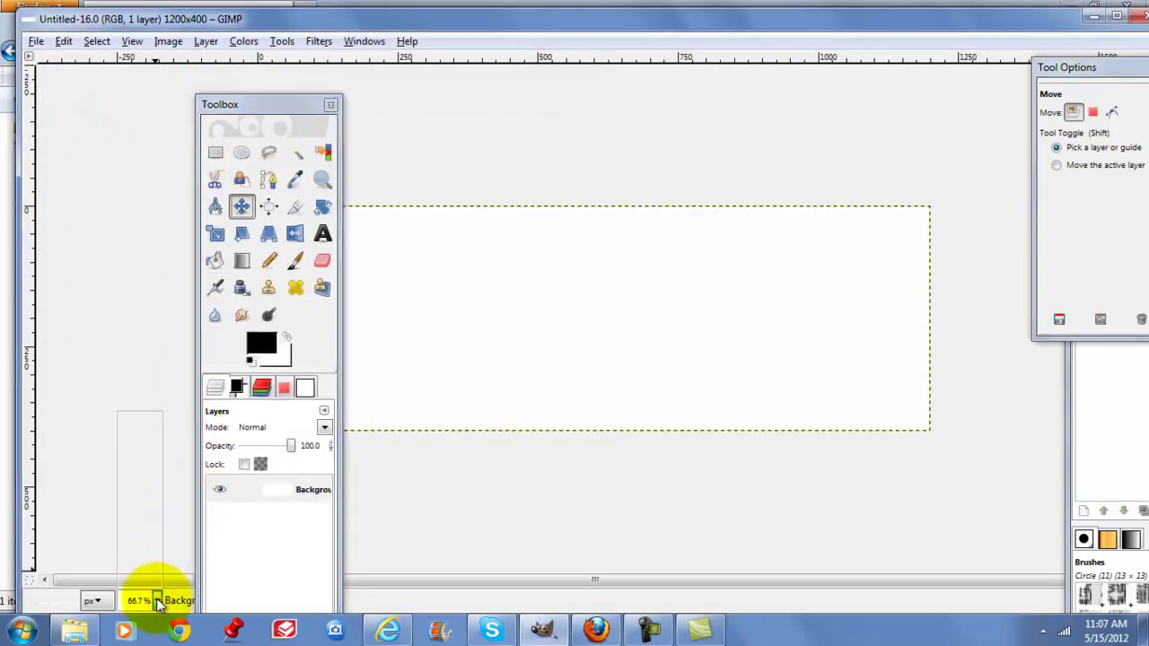
left_click(158, 598)
left_click(144, 487)
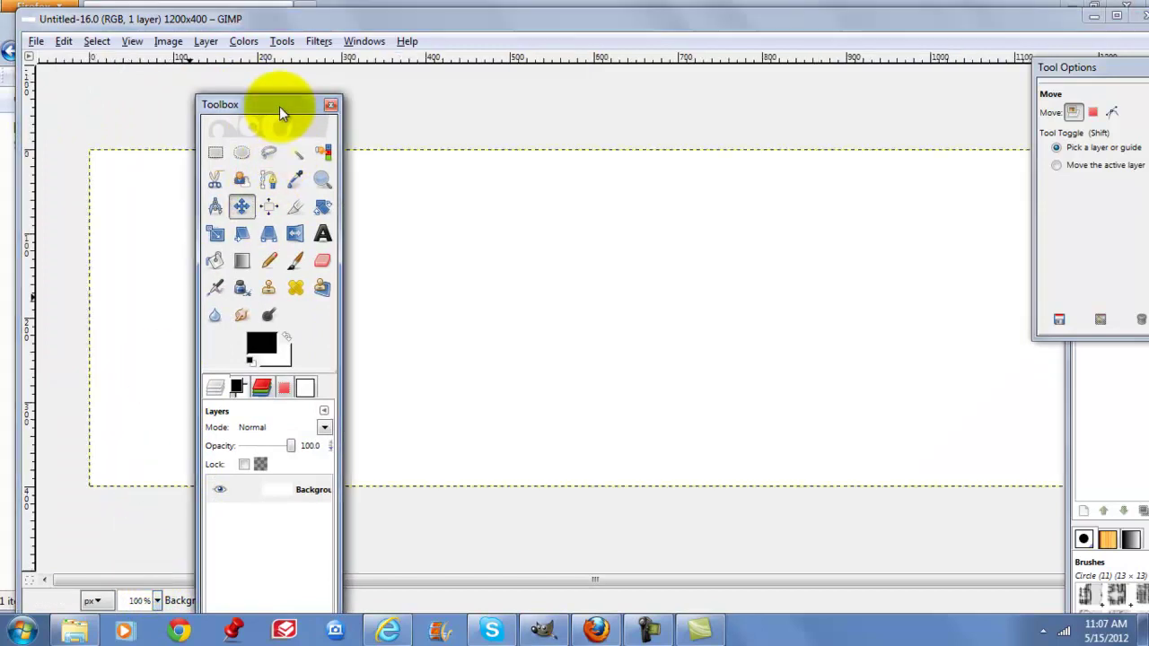
left_click_drag(279, 105, 99, 34)
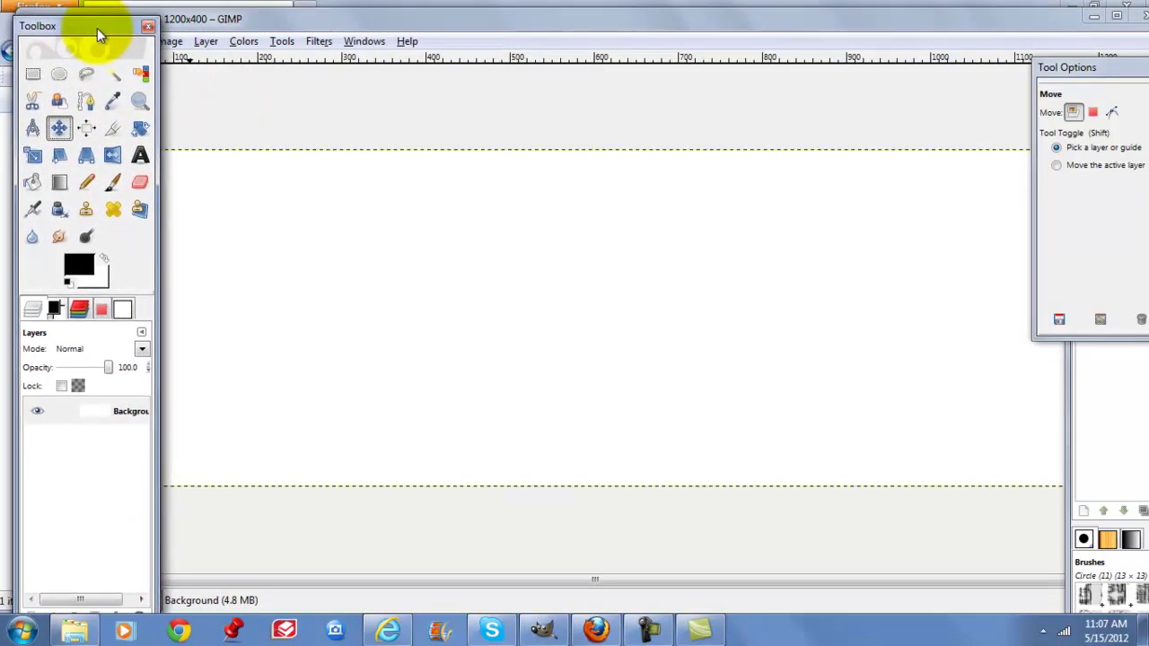
mouse_move(74, 629)
left_click(89, 564)
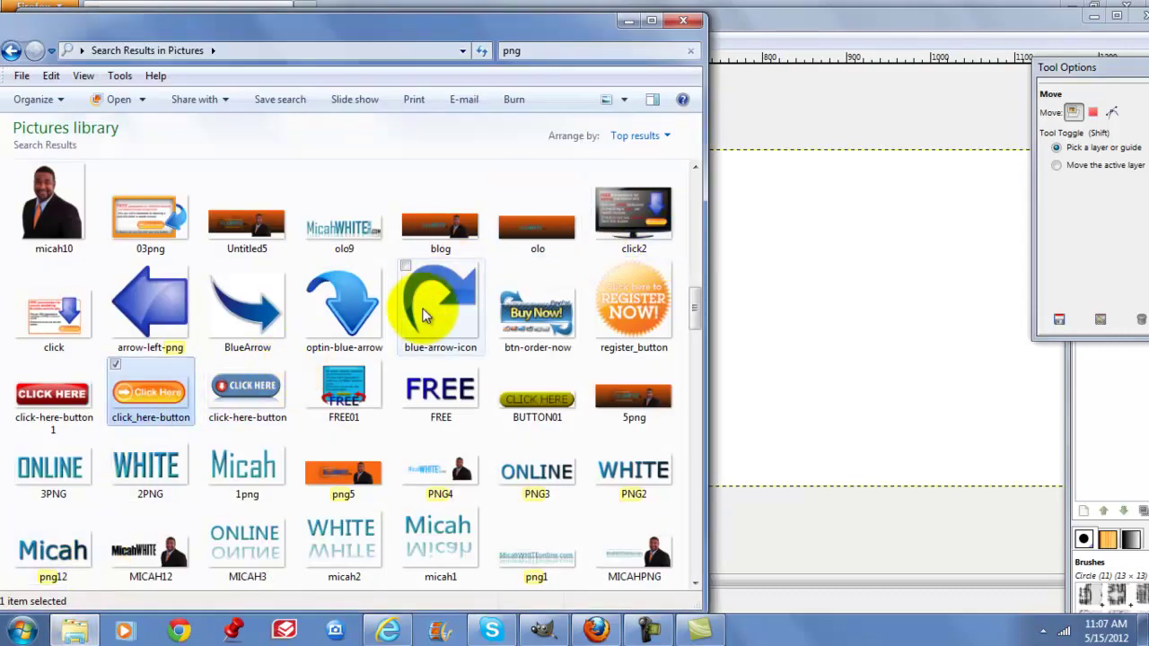
- Scroll to samygo_tv and drag it onto the blank canvas as a new layer
scroll(429, 309, "up", 5)
scroll(429, 310, "up", 3)
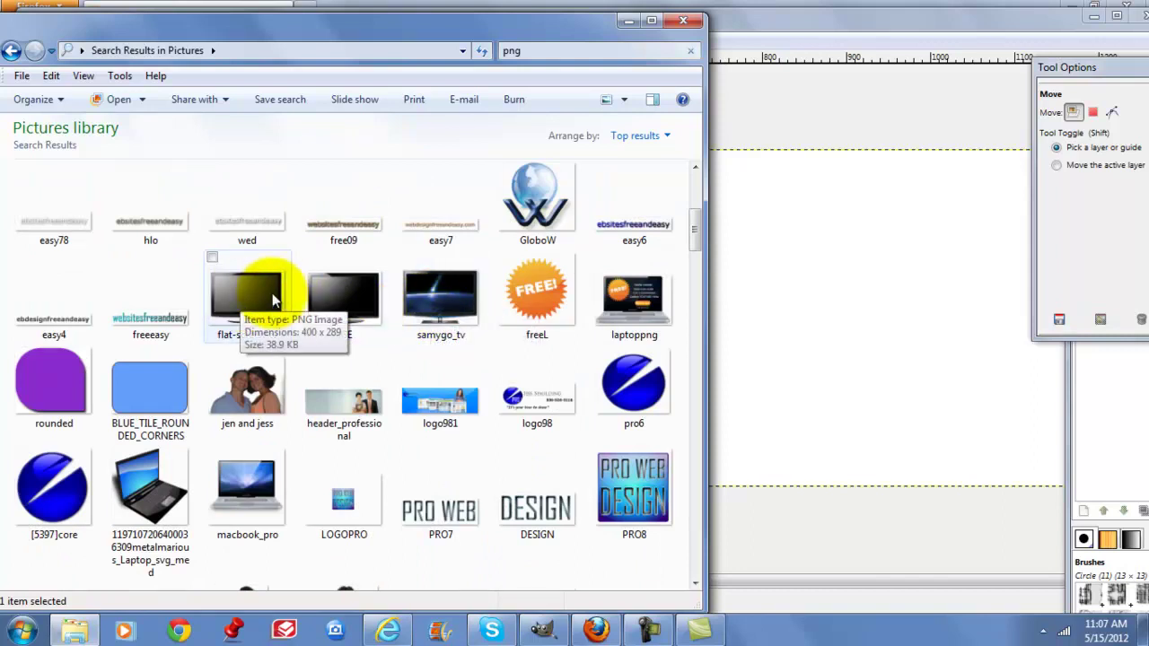
left_click_drag(439, 298, 764, 315)
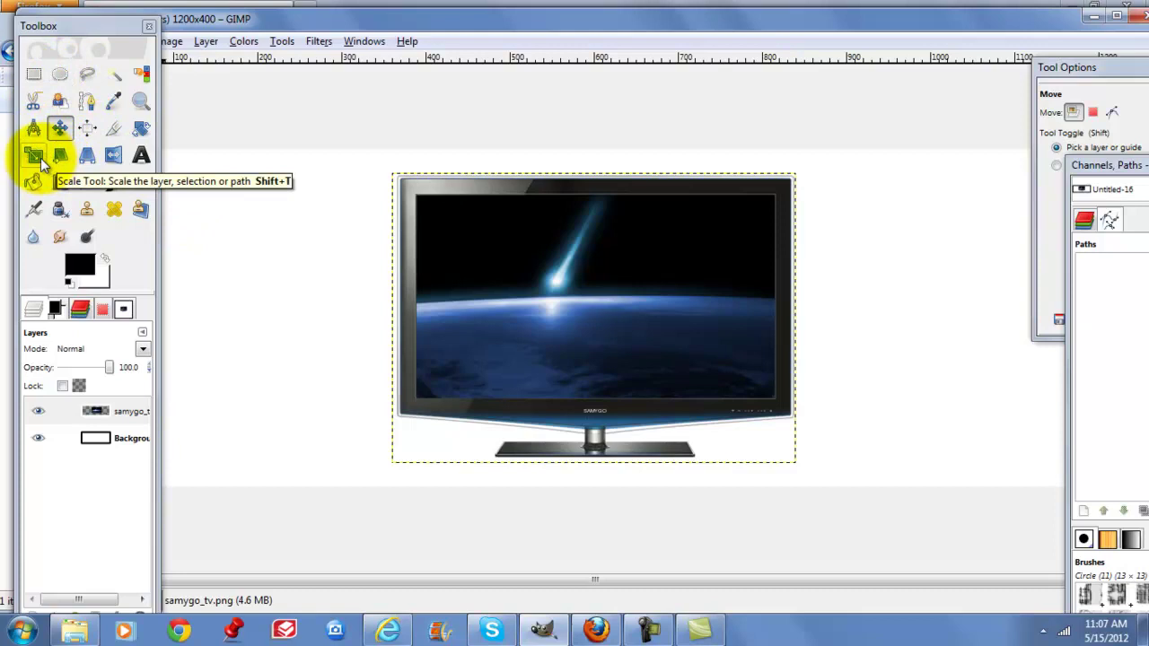
- Add a new transparent layer and fill the TV's screen area with solid black
left_click(207, 42)
left_click(218, 69)
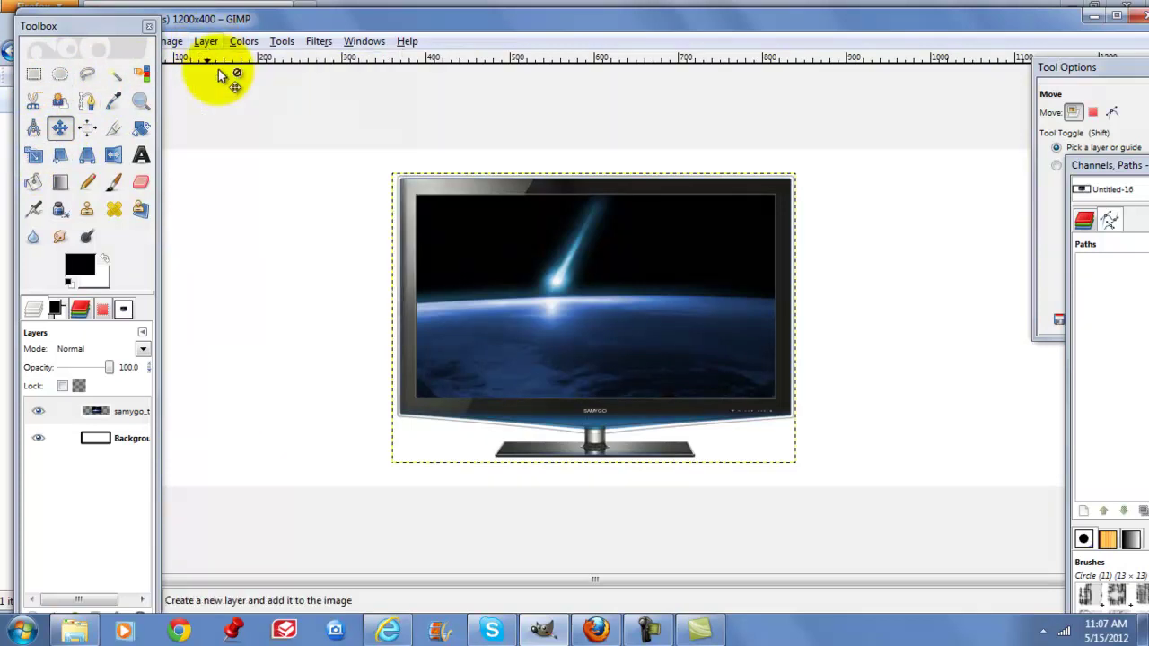
left_click(204, 331)
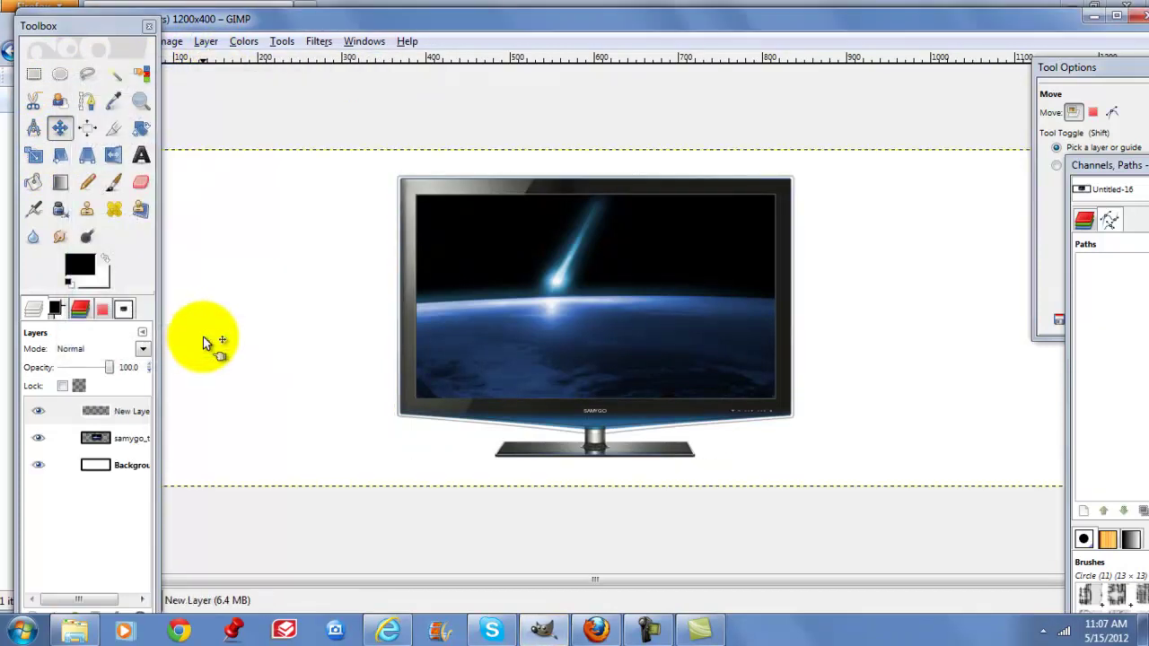
left_click(35, 76)
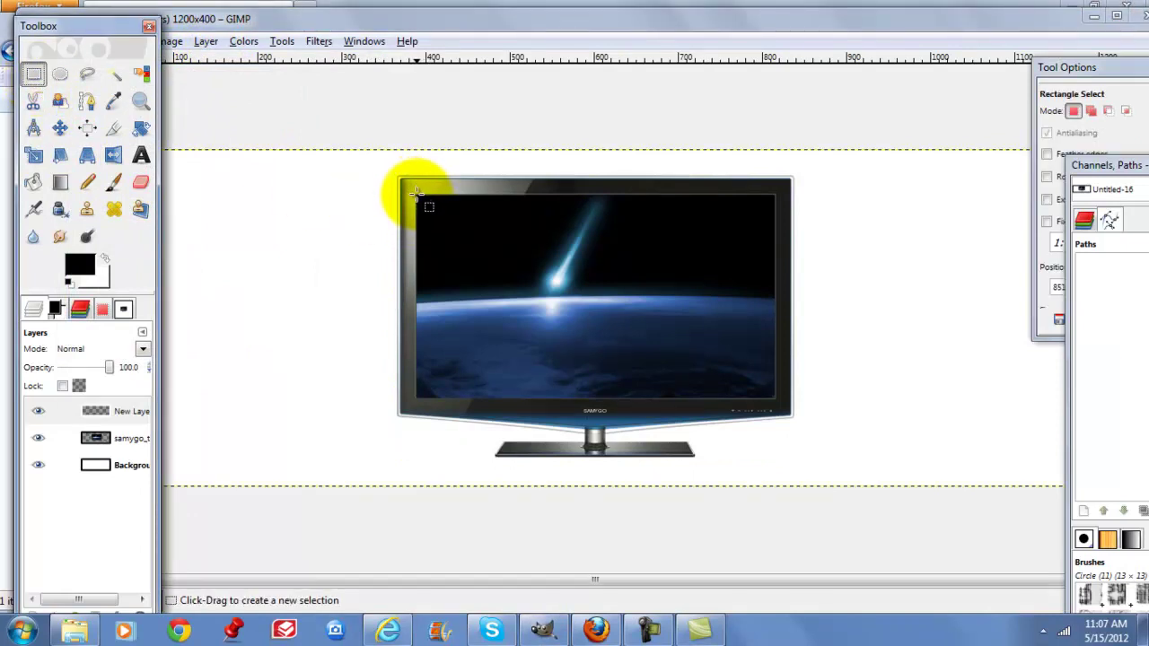
left_click_drag(418, 193, 776, 398)
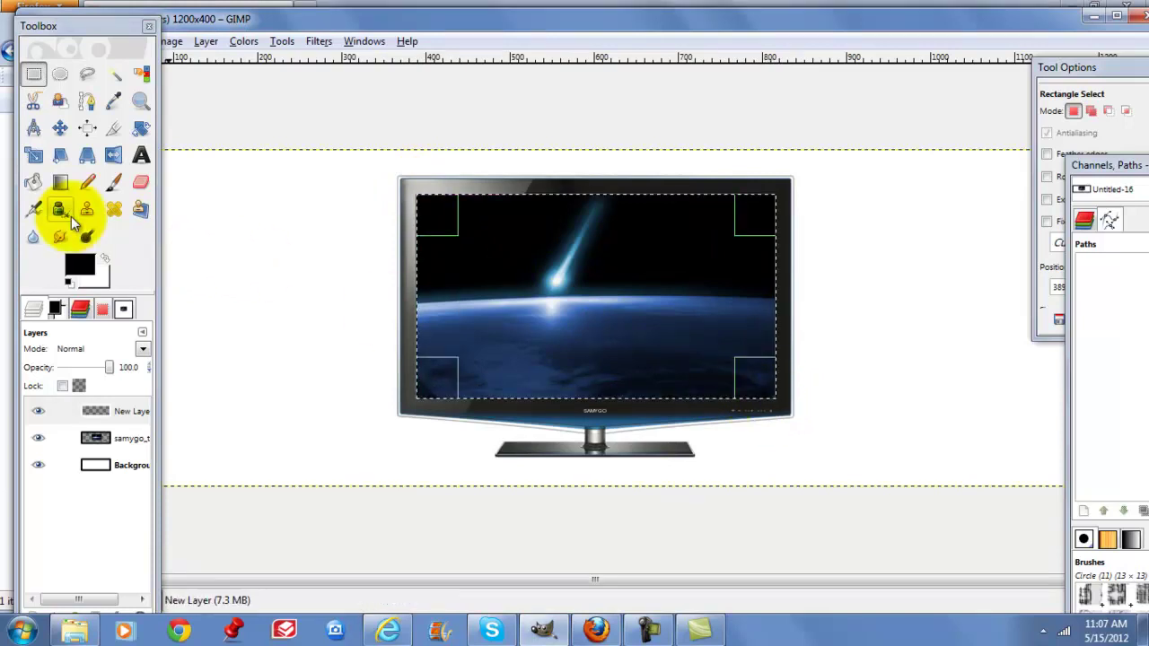
left_click(32, 184)
left_click(597, 292)
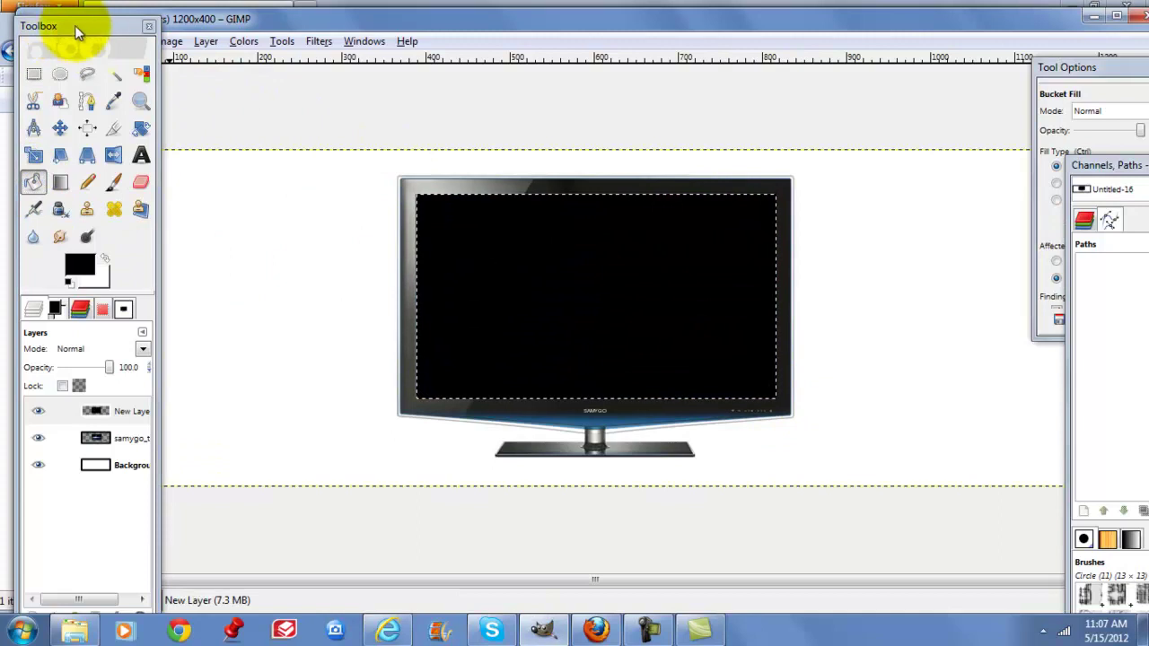
left_click_drag(75, 25, 116, 73)
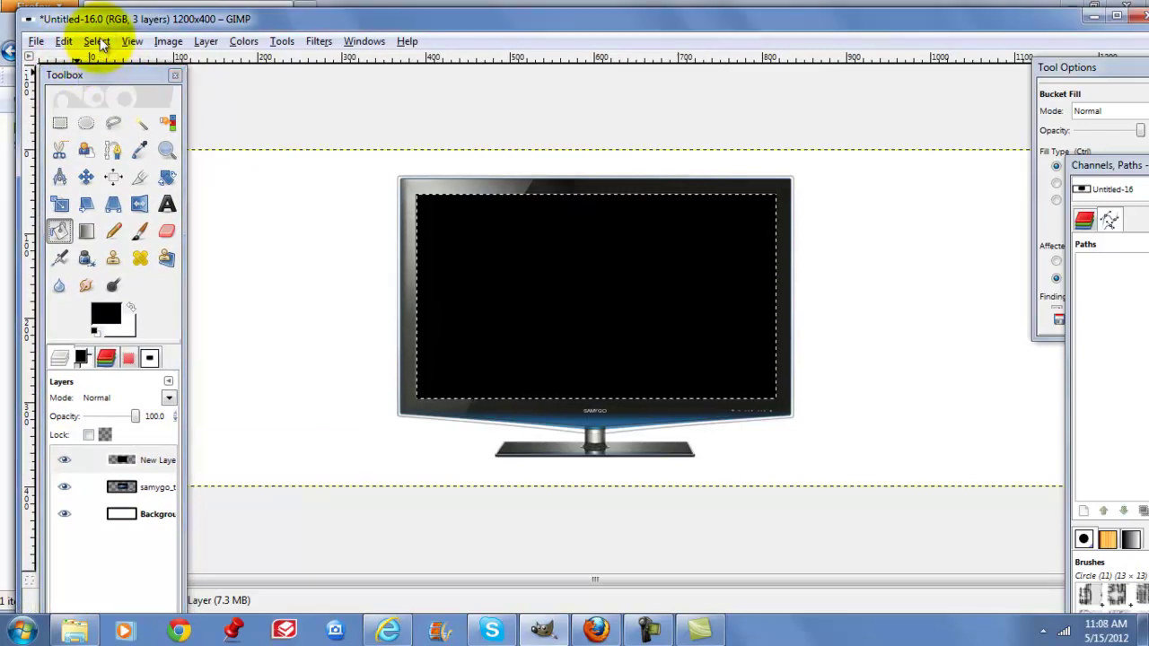
- Deselect and lower the black overlay layer's opacity to about 59.6
left_click(98, 41)
left_click(117, 80)
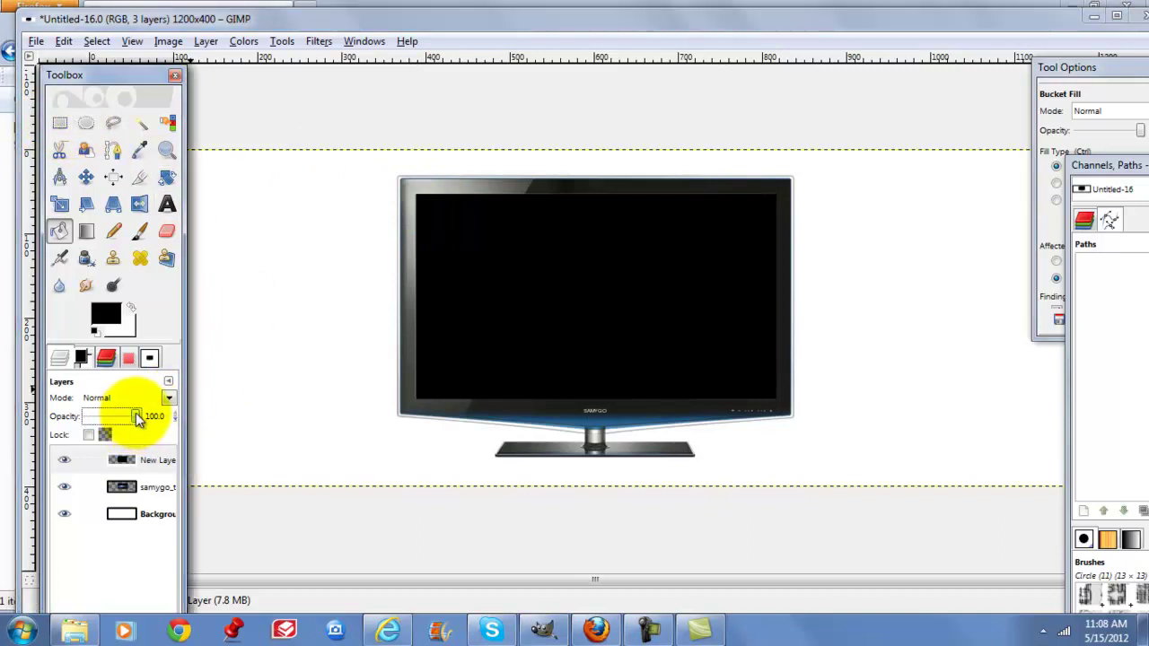
left_click_drag(135, 417, 117, 421)
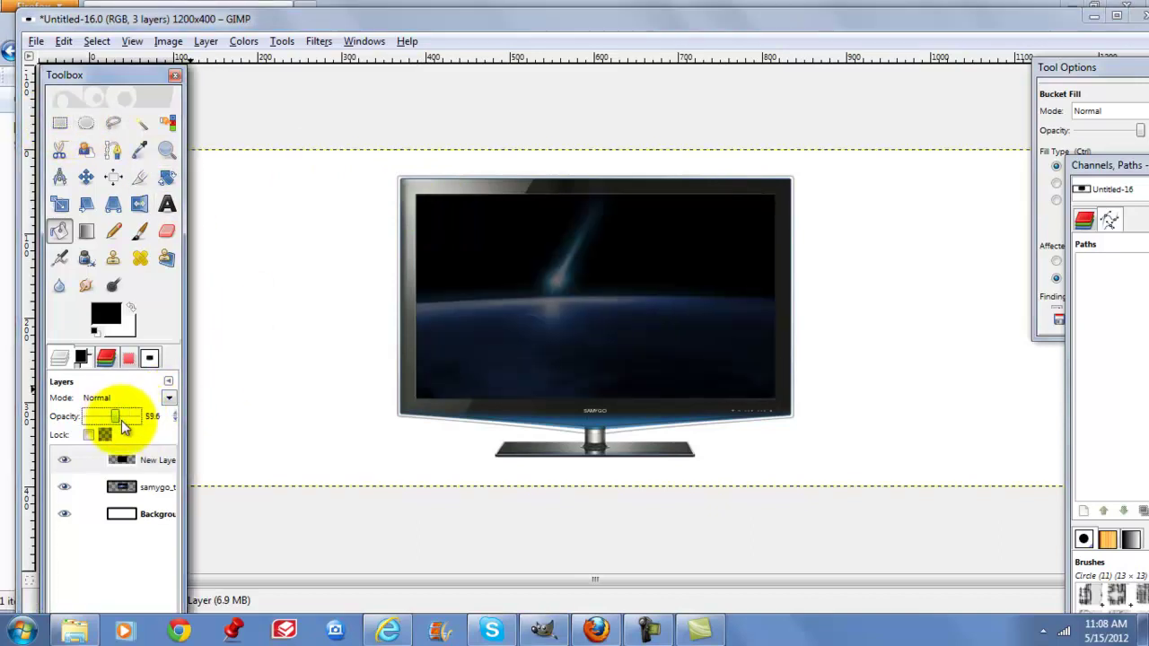
- Merge the overlay down into the samygo_tv layer and bring up the png picture results
left_click(145, 462)
right_click(135, 454)
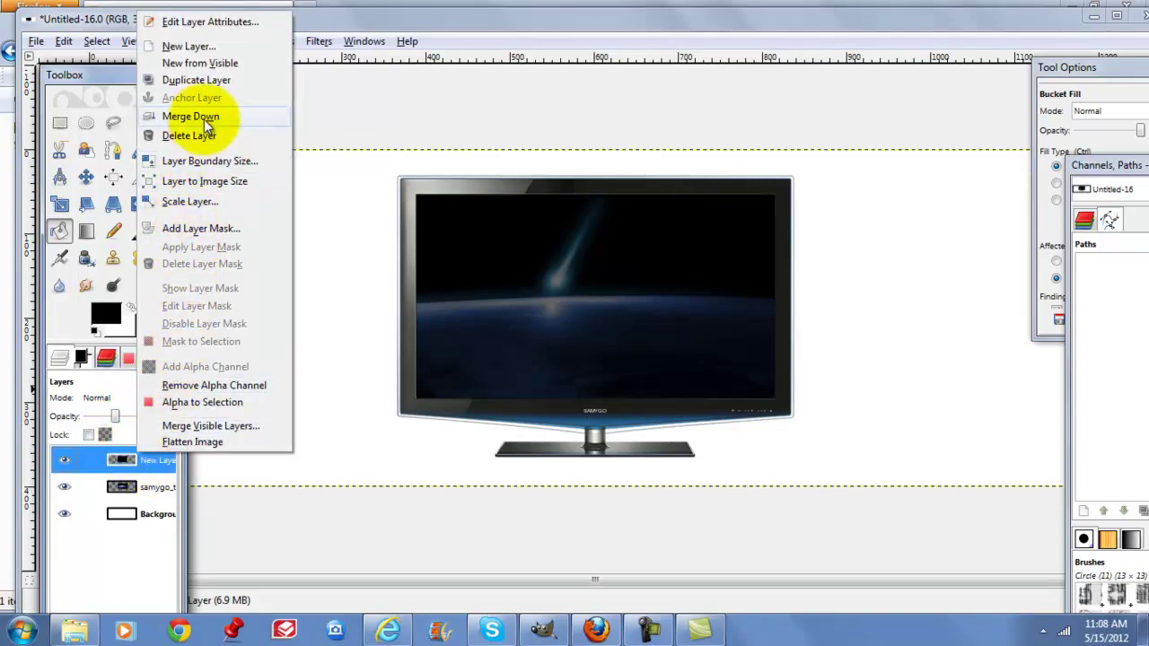
left_click(204, 118)
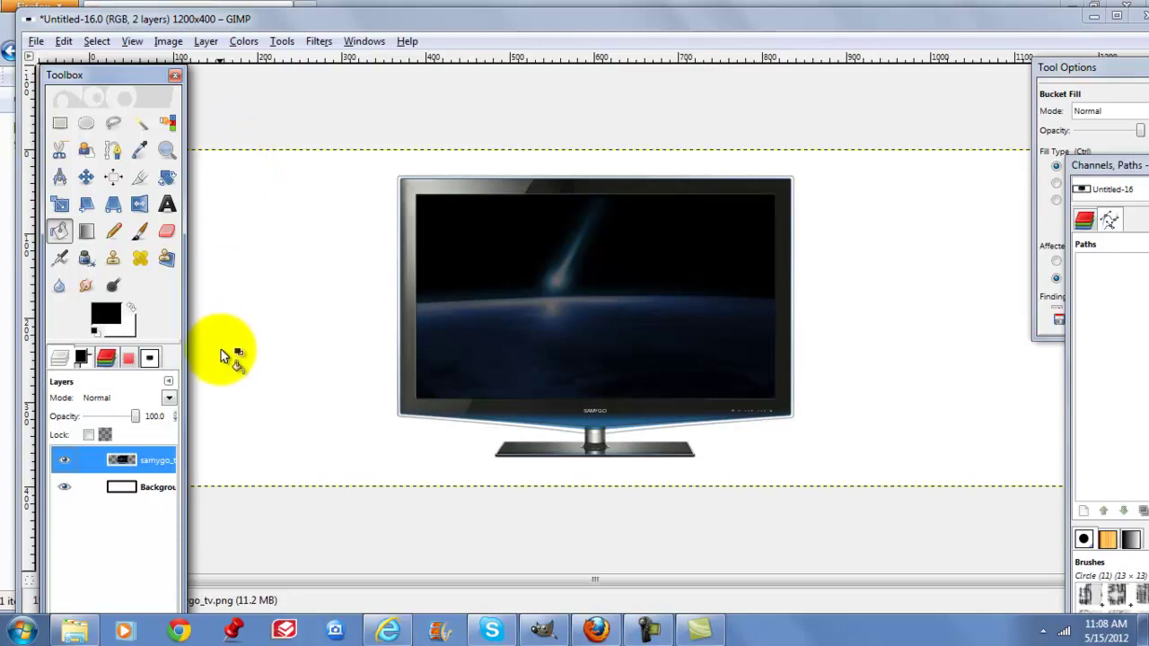
mouse_move(88, 635)
left_click(94, 561)
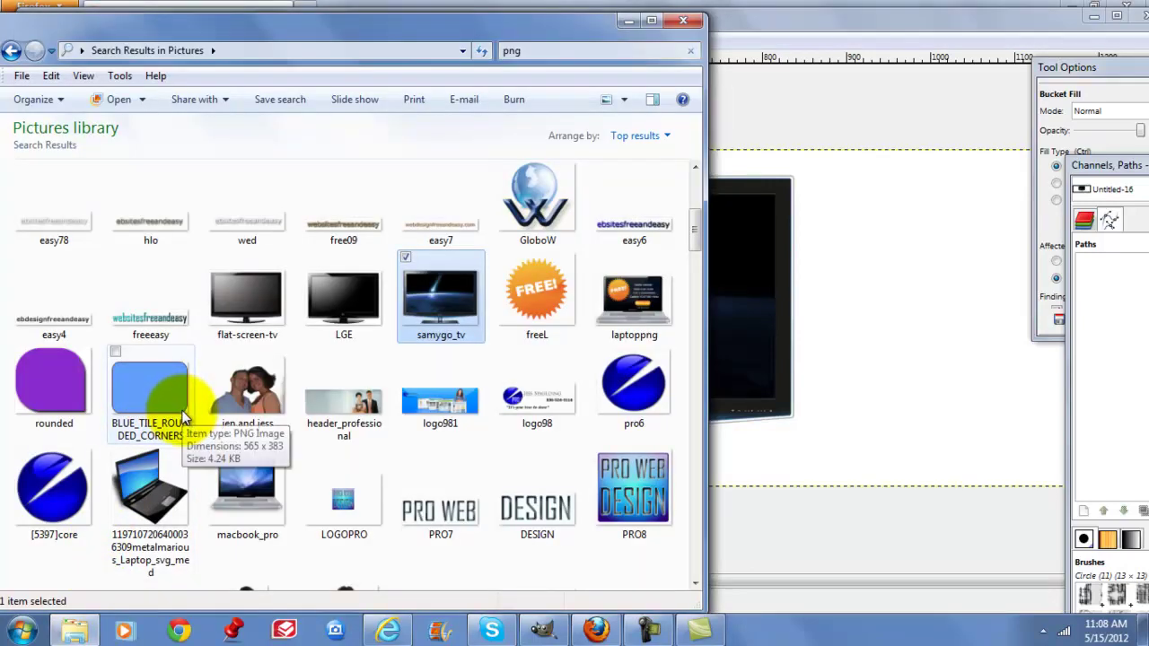
- Find click_here_button in the results and drag it onto the GIMP banner as a layer
scroll(183, 417, "up", 3)
scroll(184, 417, "down", 5)
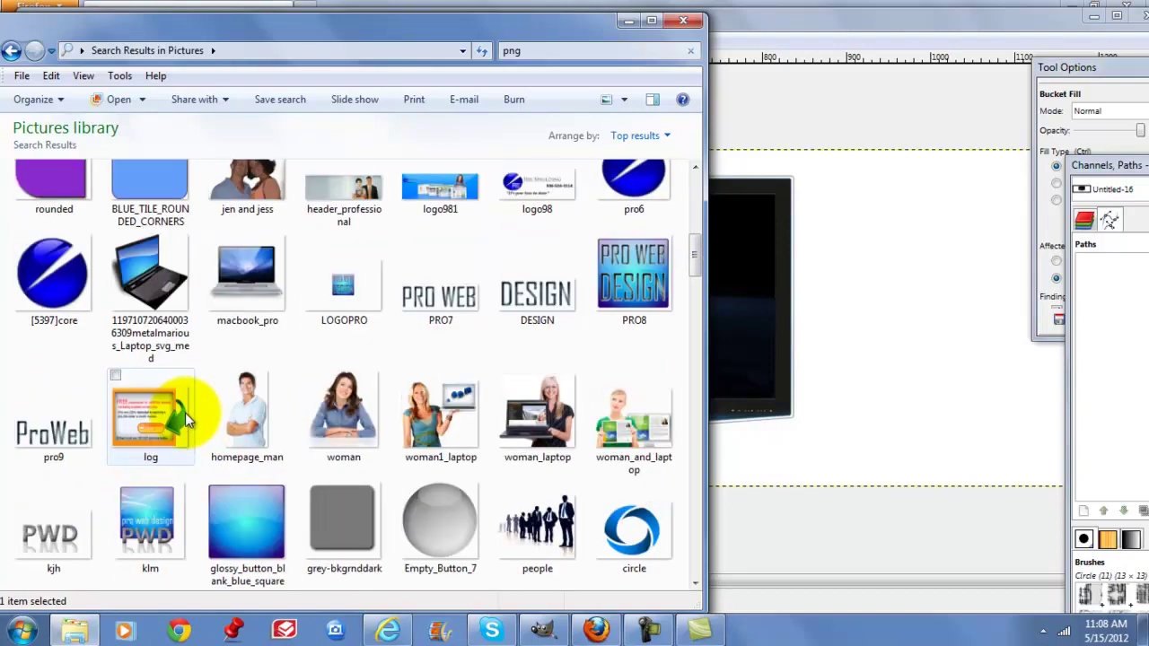
scroll(185, 413, "down", 3)
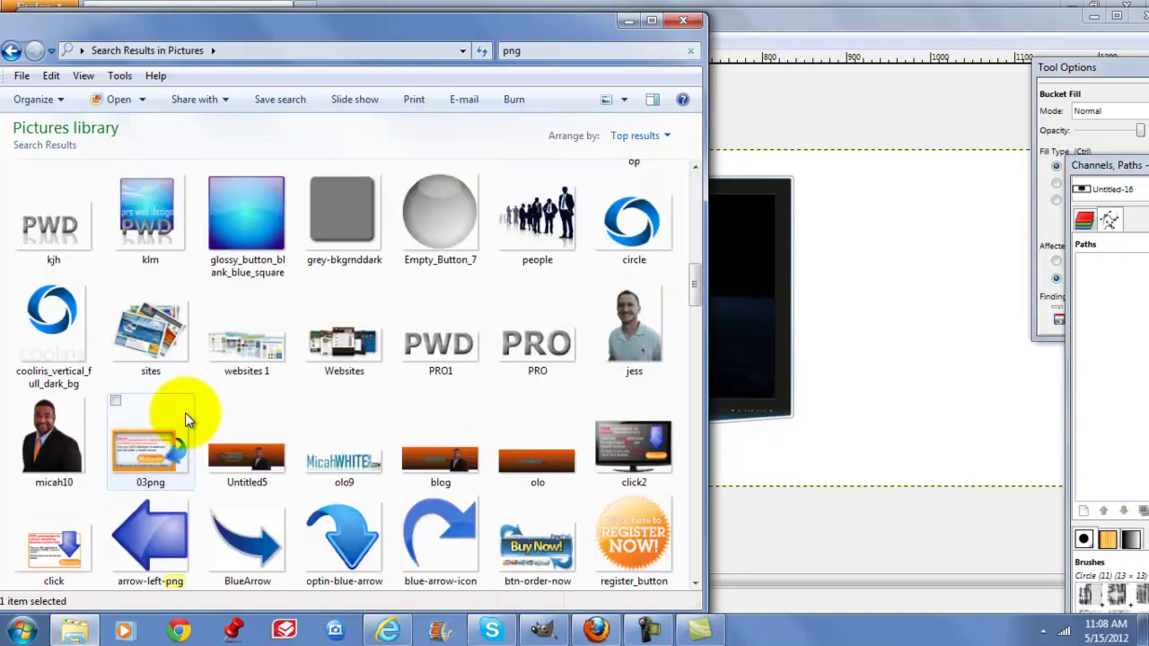
scroll(185, 414, "down", 2)
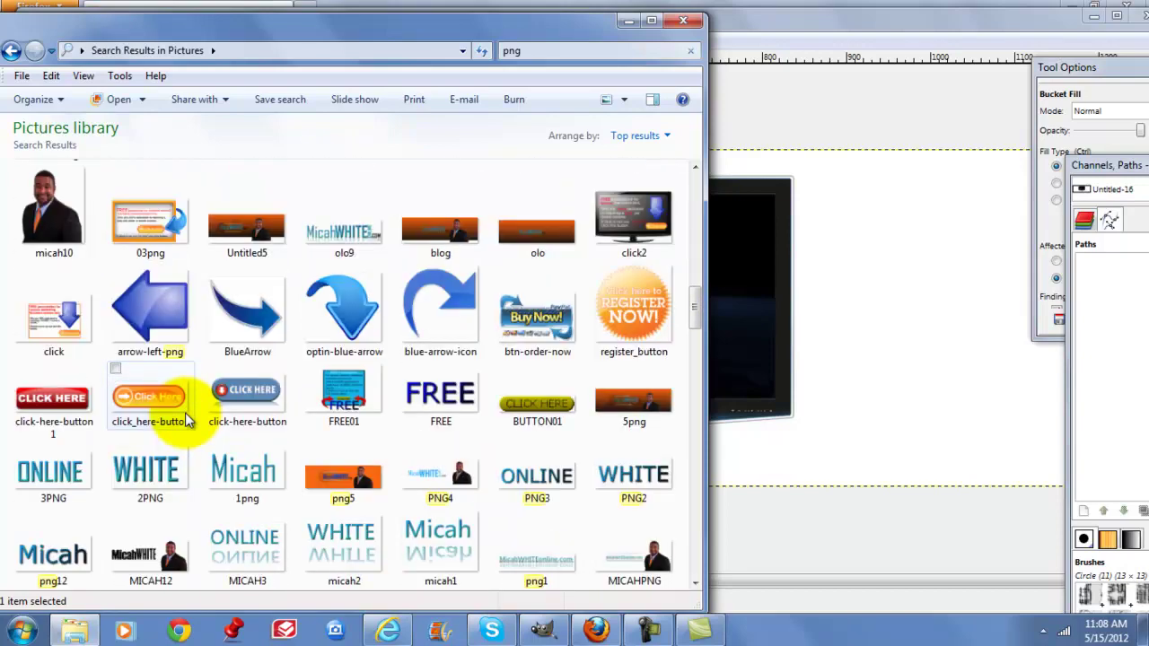
scroll(186, 418, "down", 3)
scroll(180, 412, "up", 3)
left_click(184, 414)
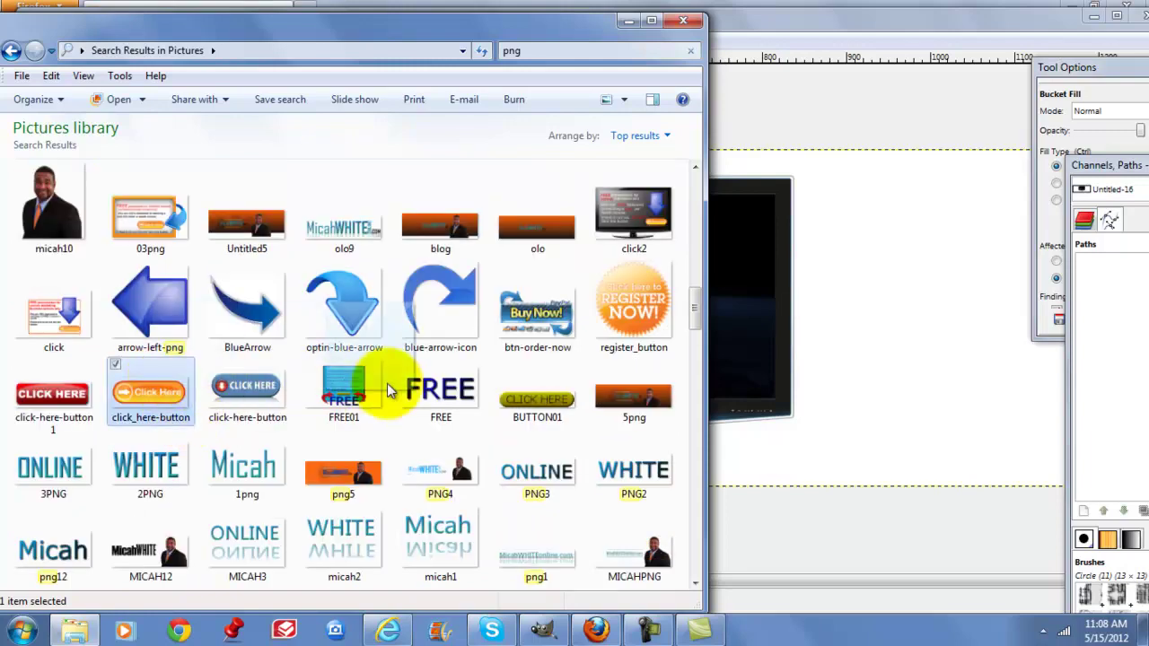
left_click_drag(388, 390, 730, 379)
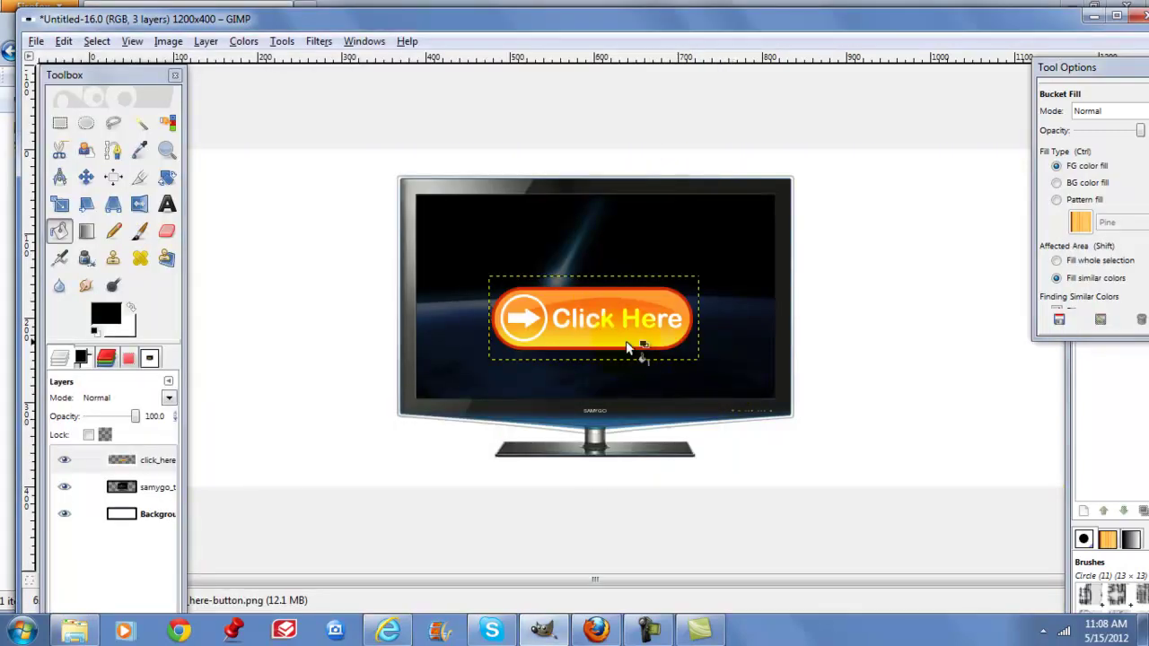
- Move the Click Here button to the TV screen's lower right
left_click(86, 177)
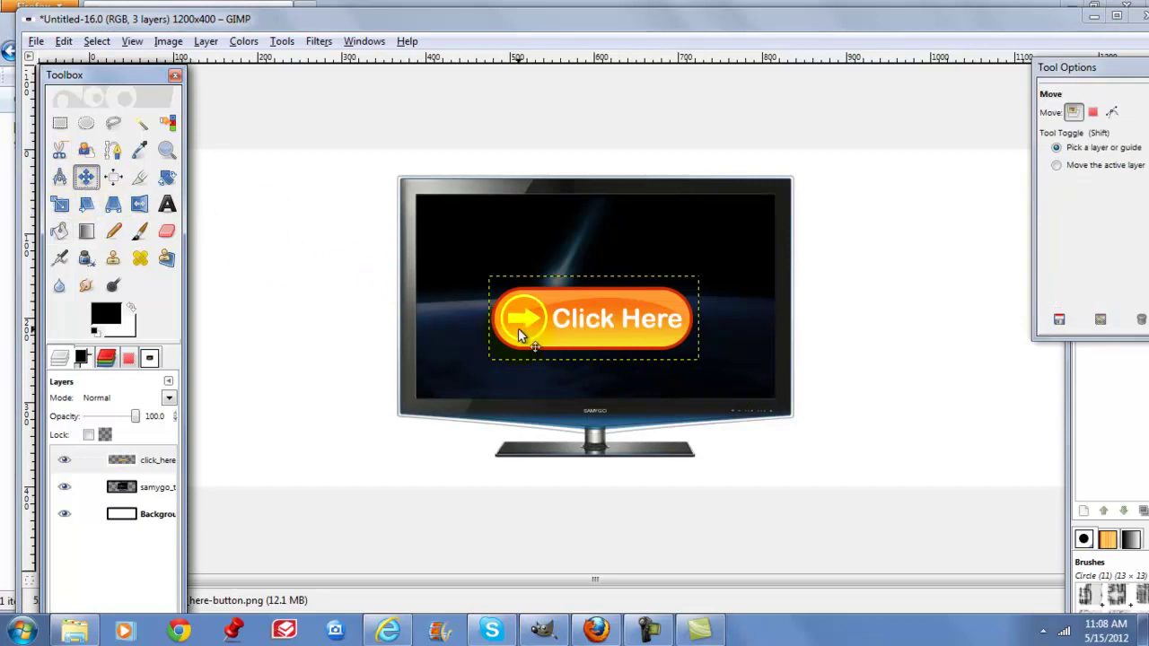
left_click_drag(550, 311, 639, 364)
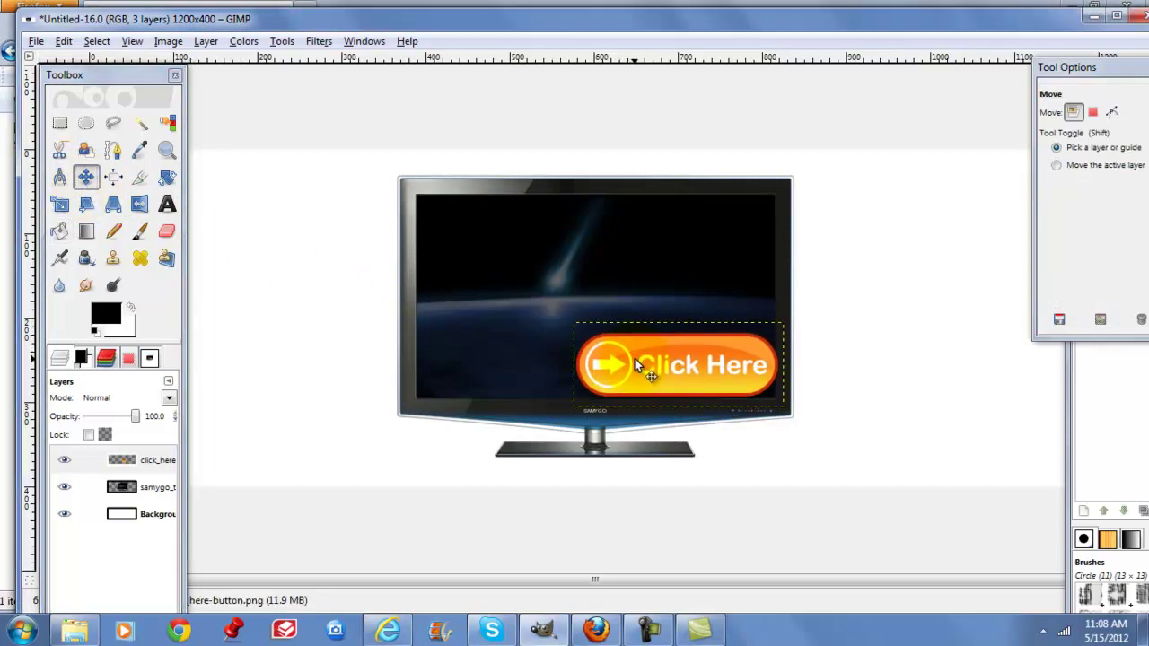
left_click(225, 212)
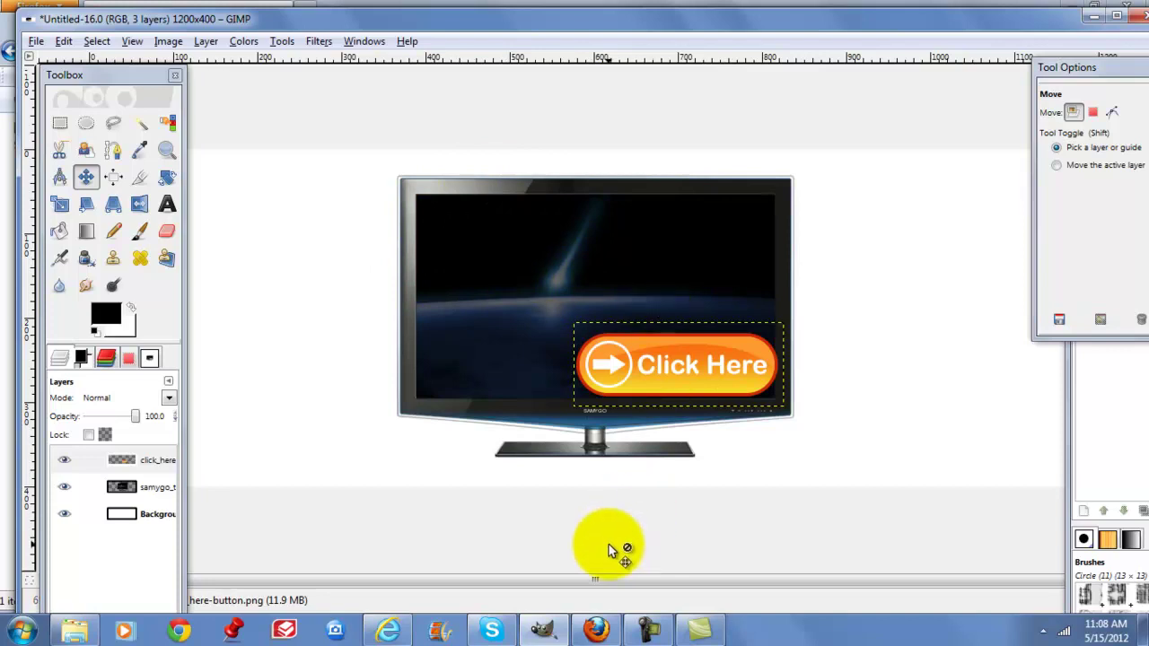
- Cut the Click Here button and TV layers out, leaving only the background
right_click(633, 349)
mouse_move(700, 385)
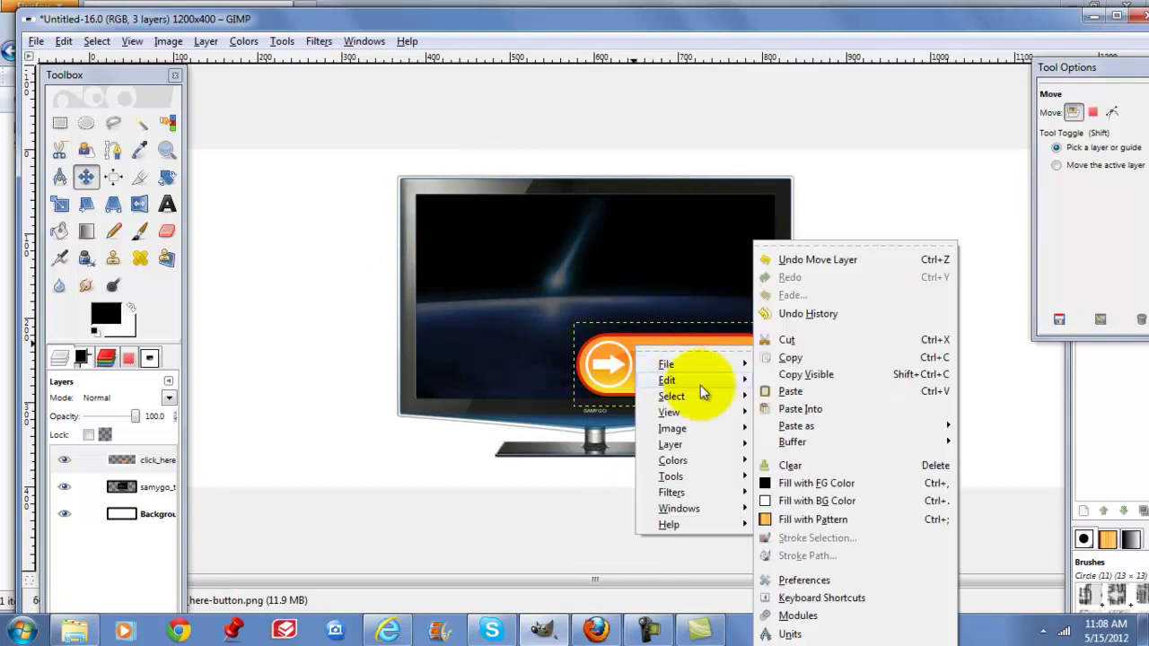
left_click(754, 342)
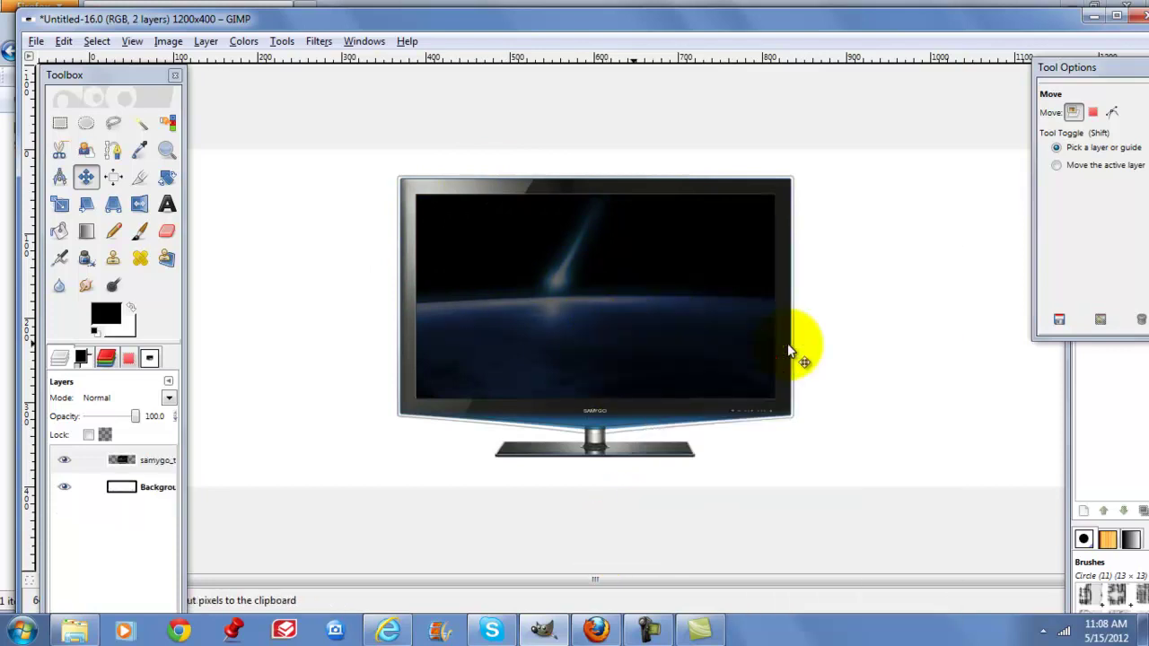
right_click(531, 273)
mouse_move(574, 311)
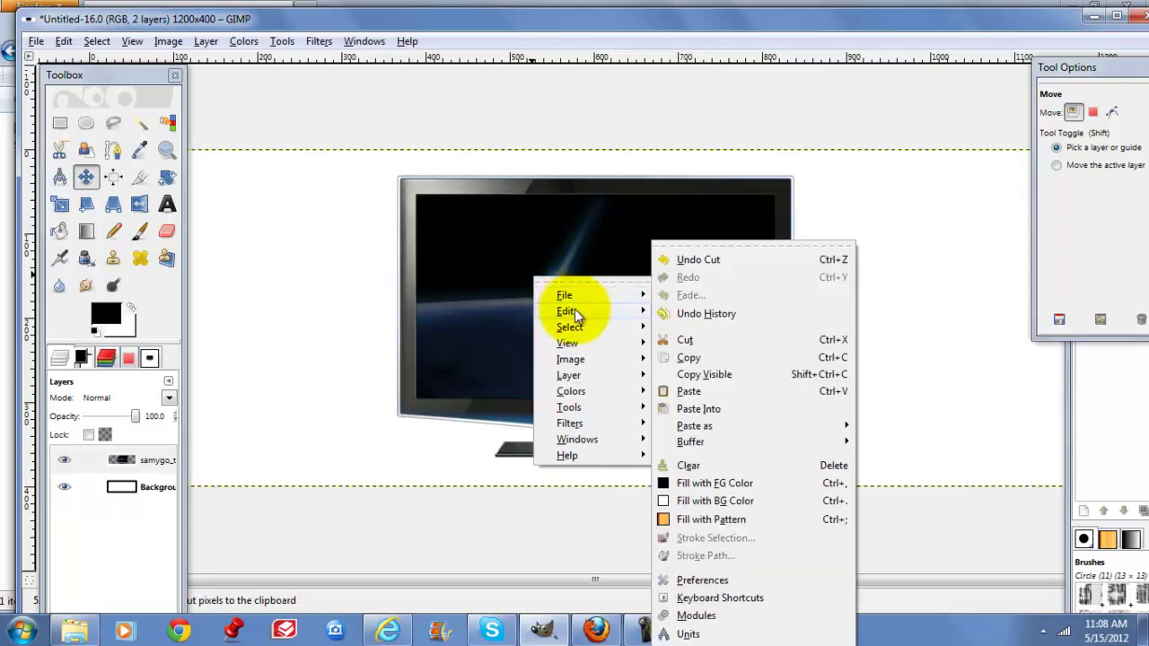
left_click(694, 340)
- Add the click2 TV ad as a layer and shift it about 300 px right
mouse_move(75, 628)
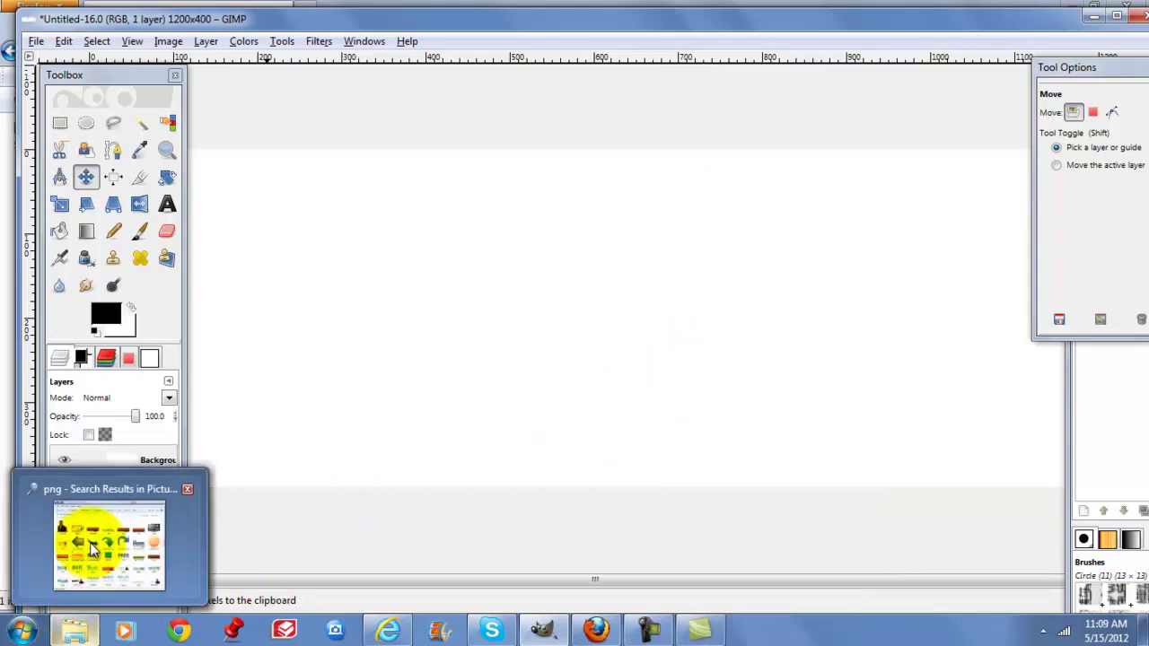
left_click(90, 542)
left_click_drag(633, 213, 917, 324)
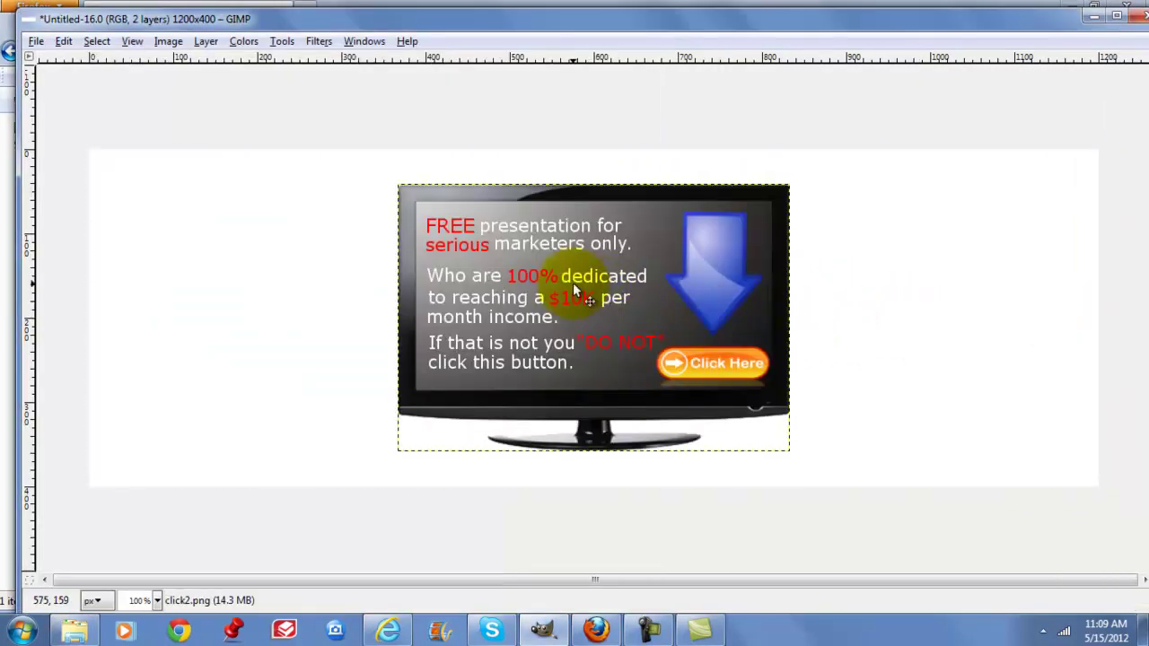
left_click_drag(575, 284, 847, 289)
- Add the laptoppng laptop ad as a layer and shift it about 277 px left
mouse_move(81, 635)
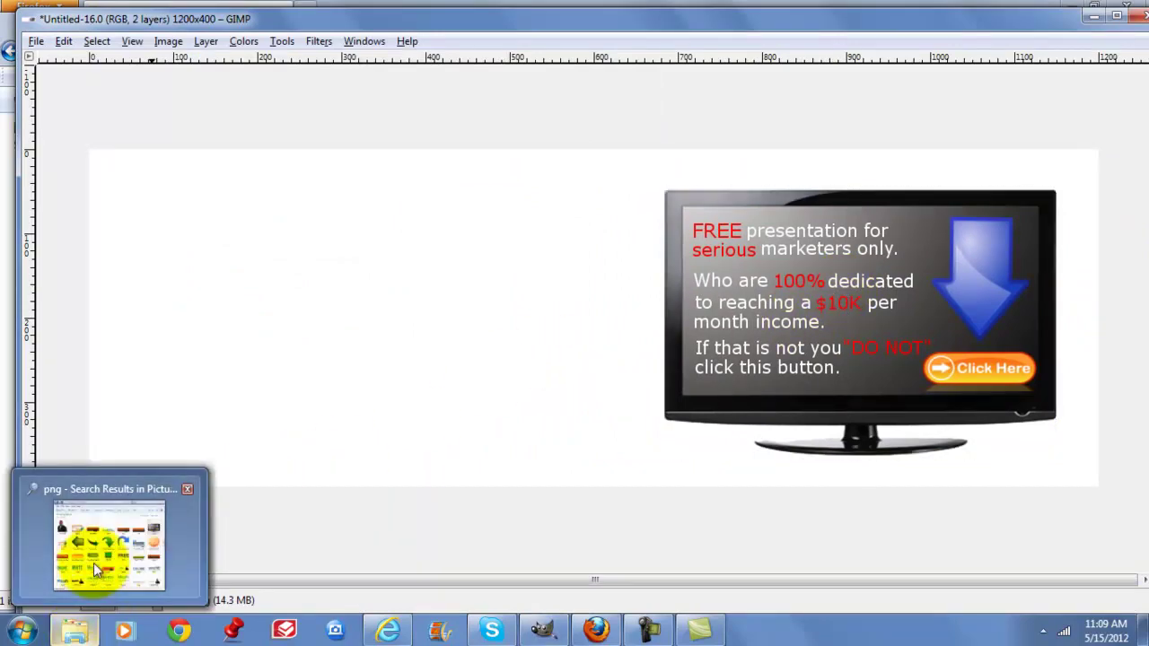
left_click(93, 563)
scroll(323, 442, "up", 5)
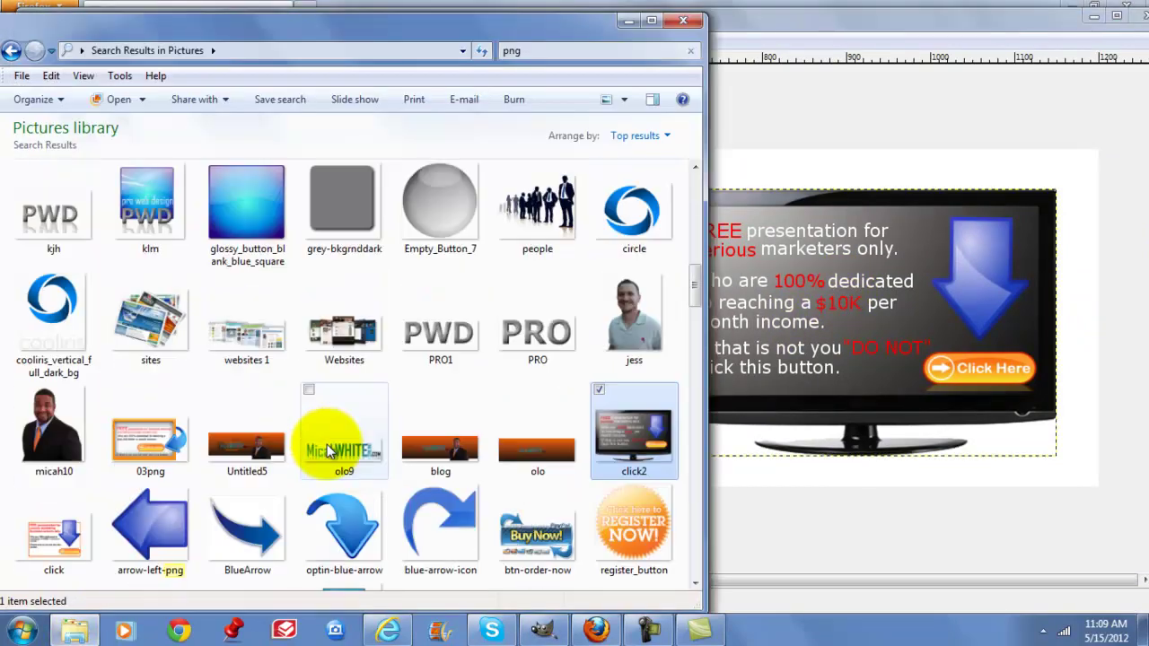
scroll(328, 456, "up", 3)
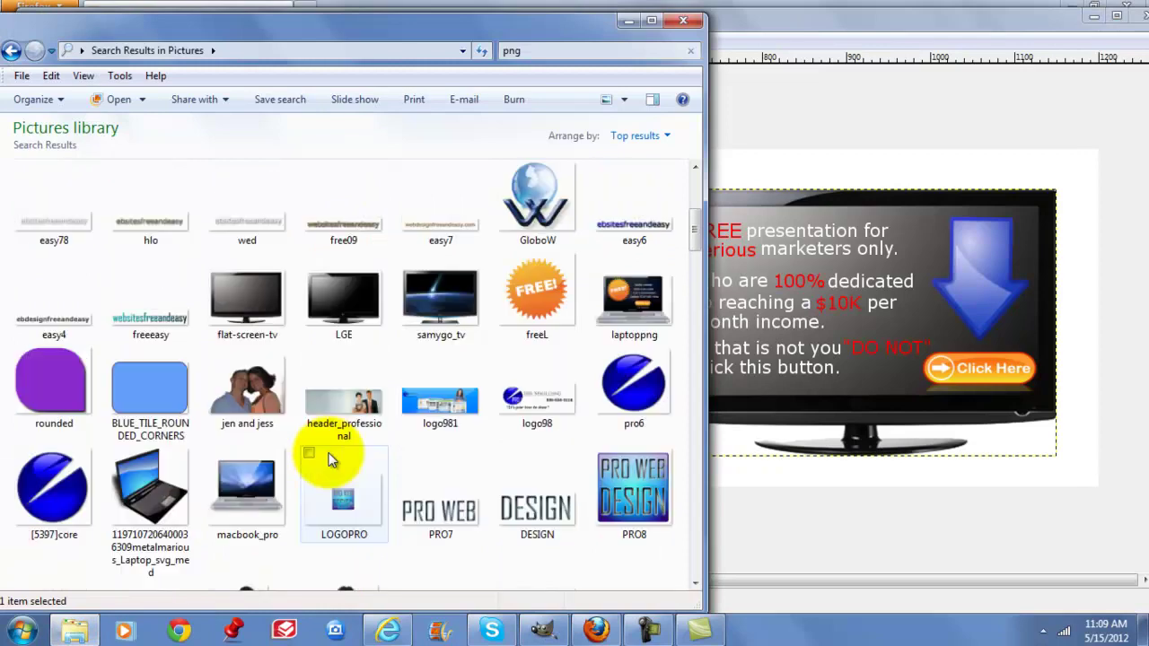
left_click_drag(629, 300, 776, 322)
left_click_drag(539, 258, 289, 262)
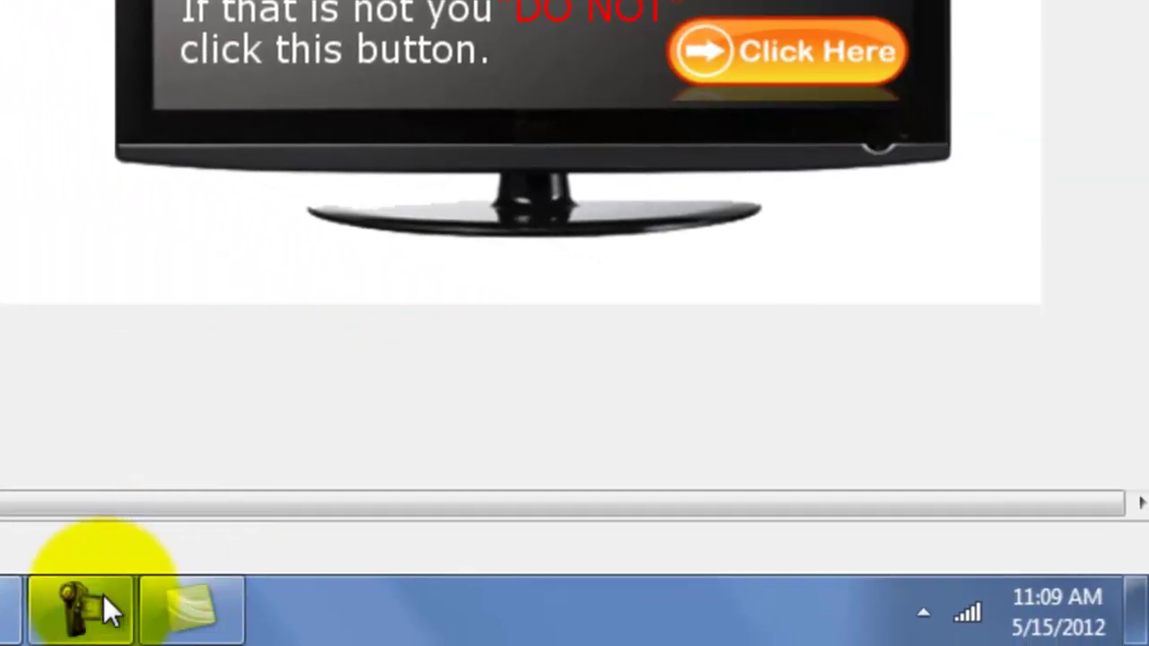
mouse_move(103, 606)
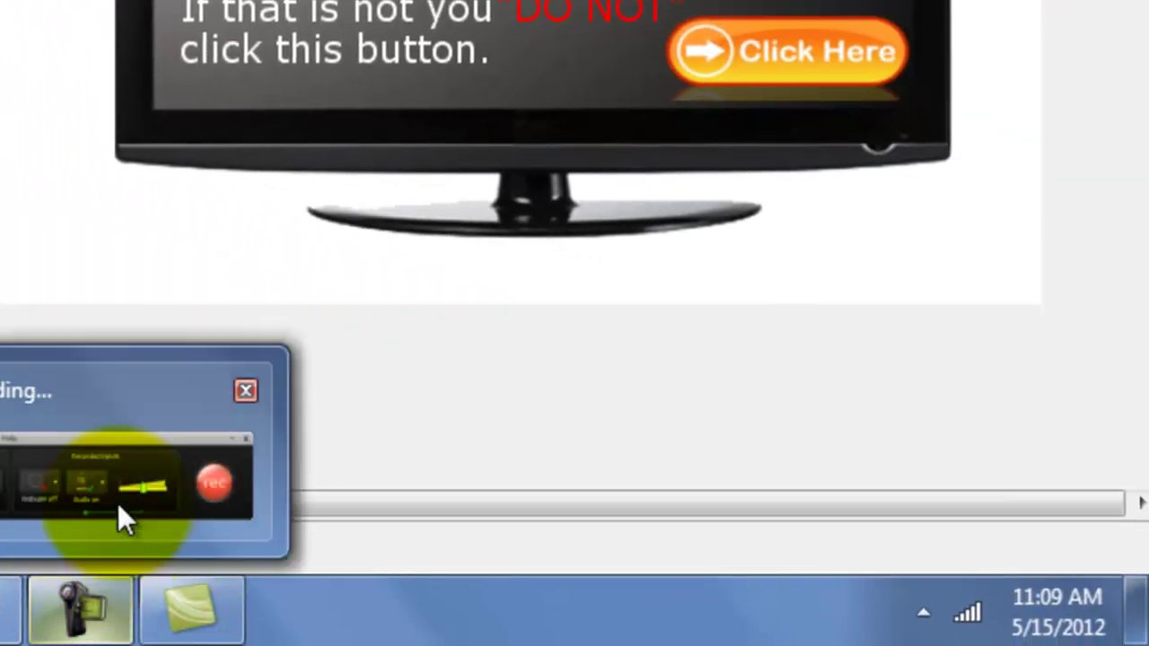